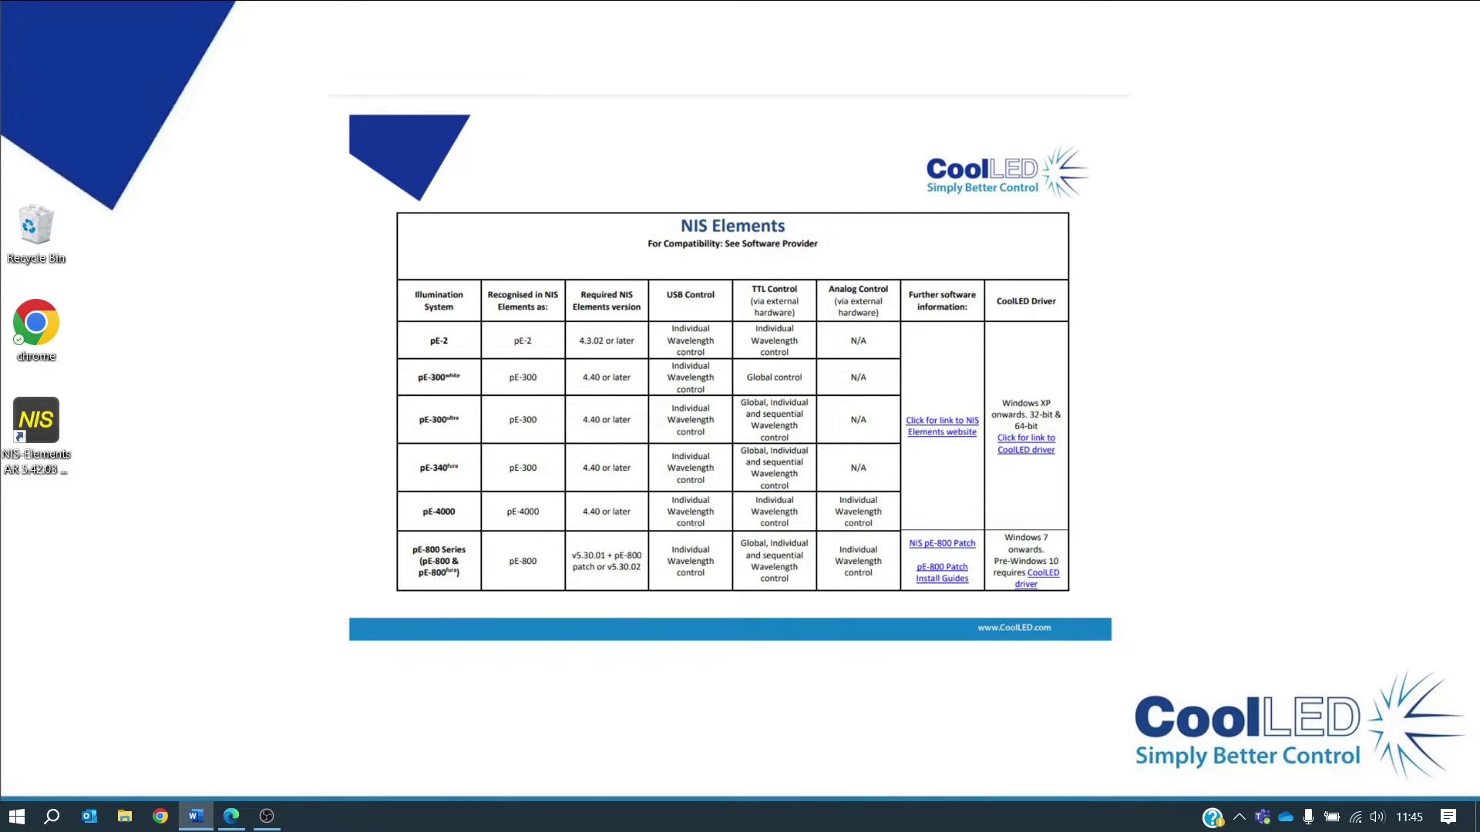
Step: On CoolLED's Imaging Software page, expand the third-party table and open the Nikon NIS Elements summary PDF
left_click(232, 817)
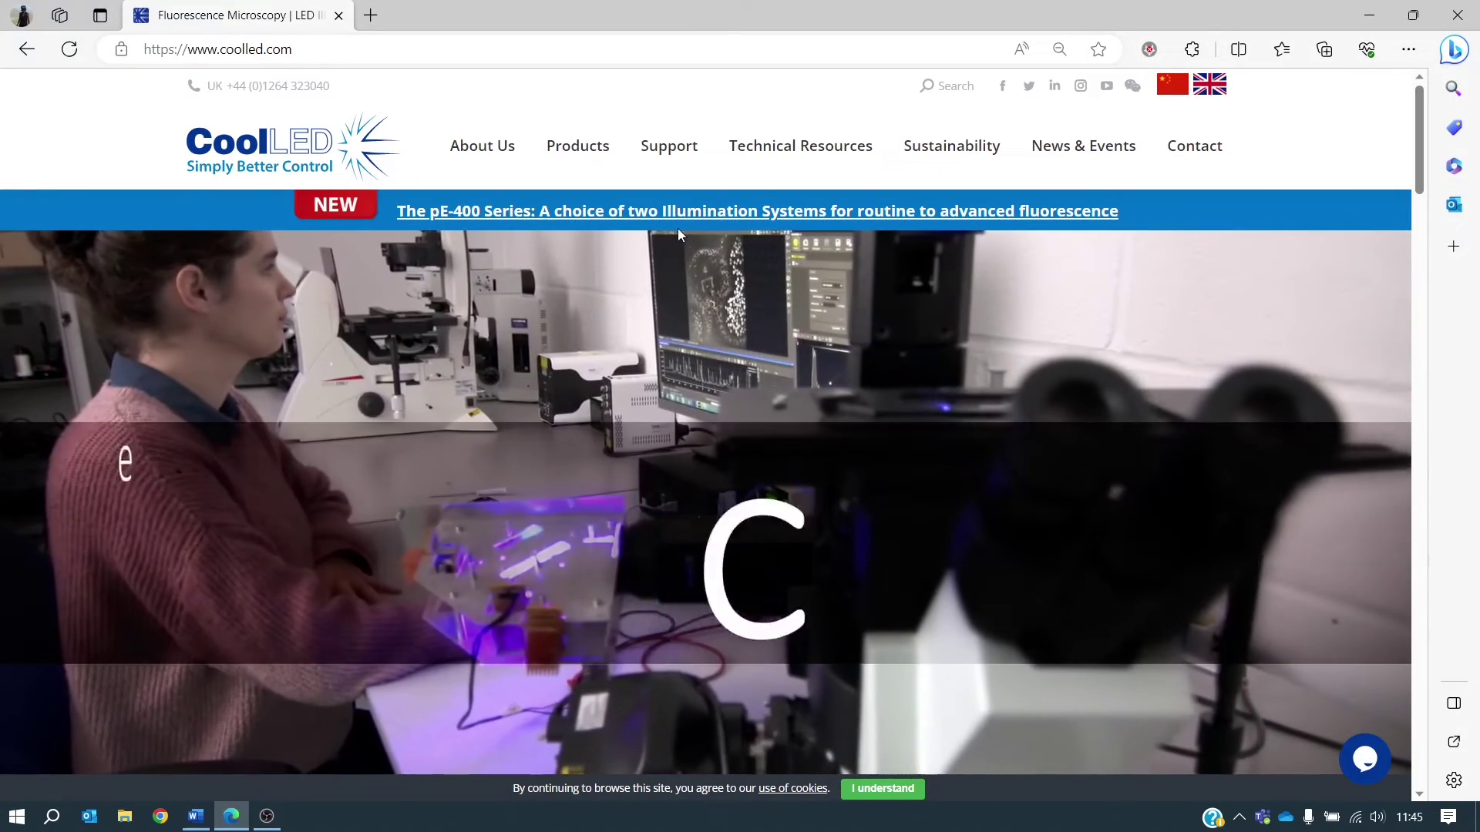
mouse_move(682, 153)
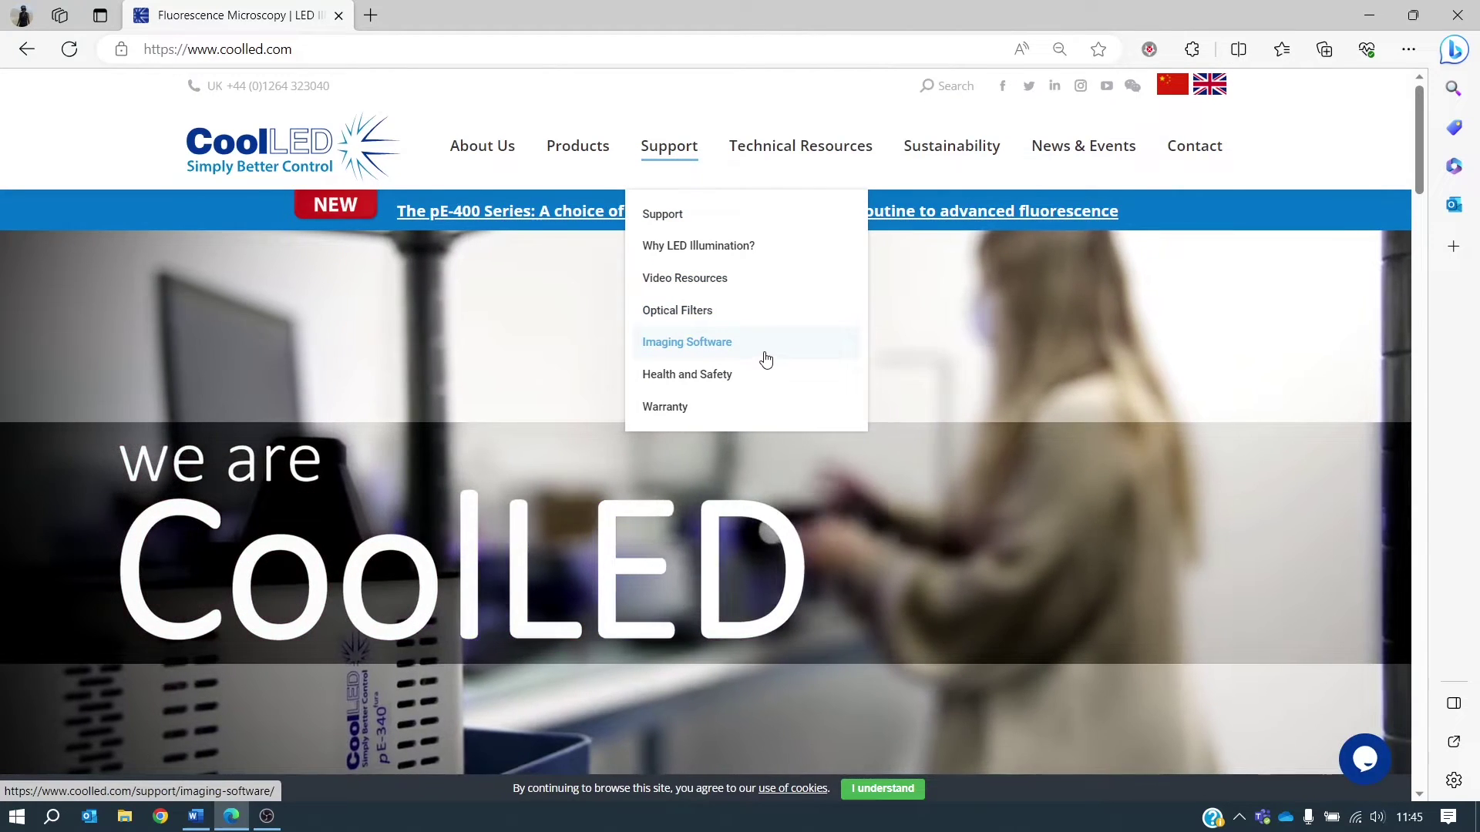
left_click(765, 358)
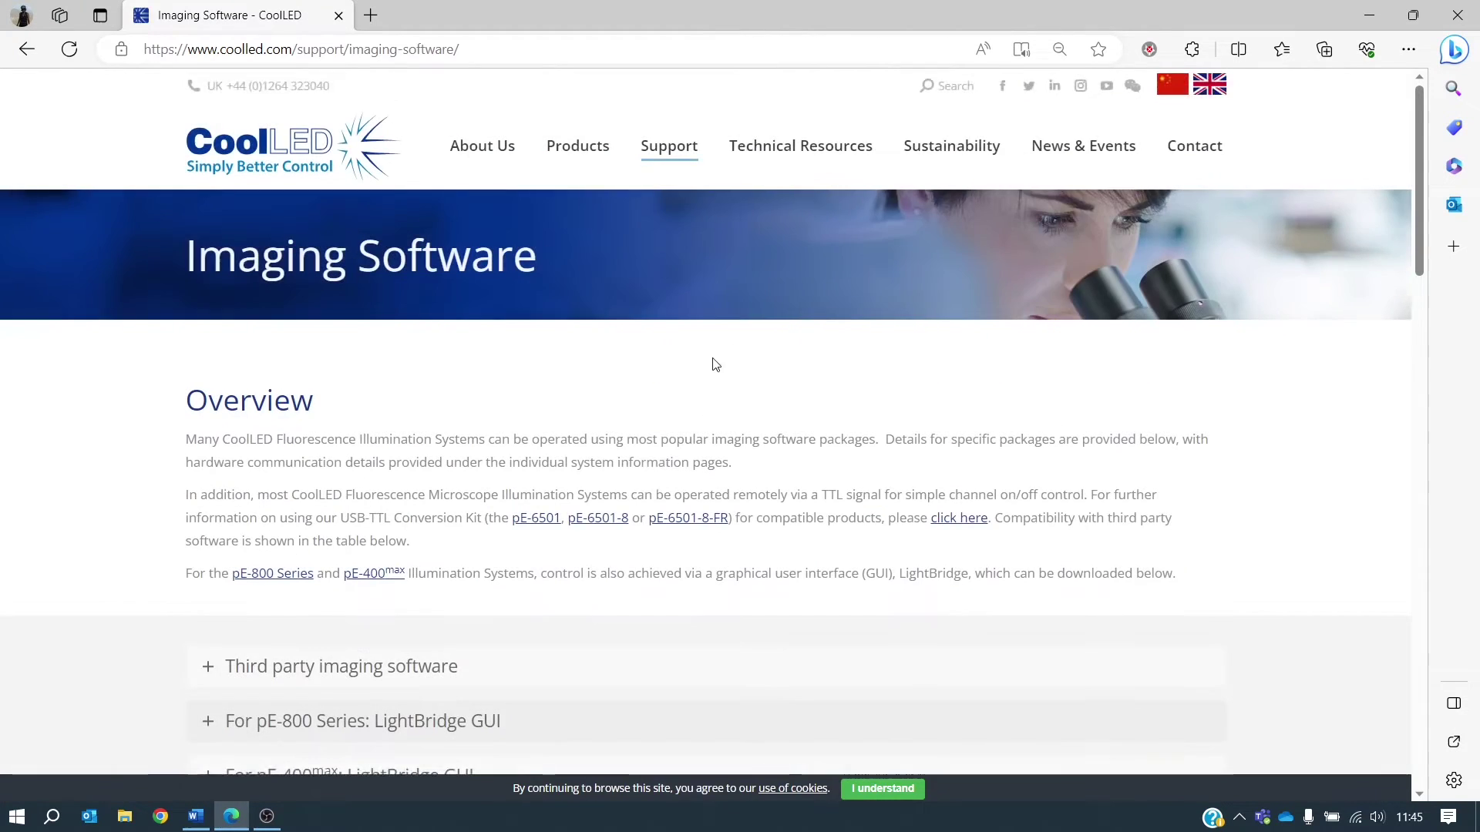
scroll(671, 432, "down", 3)
left_click(219, 454)
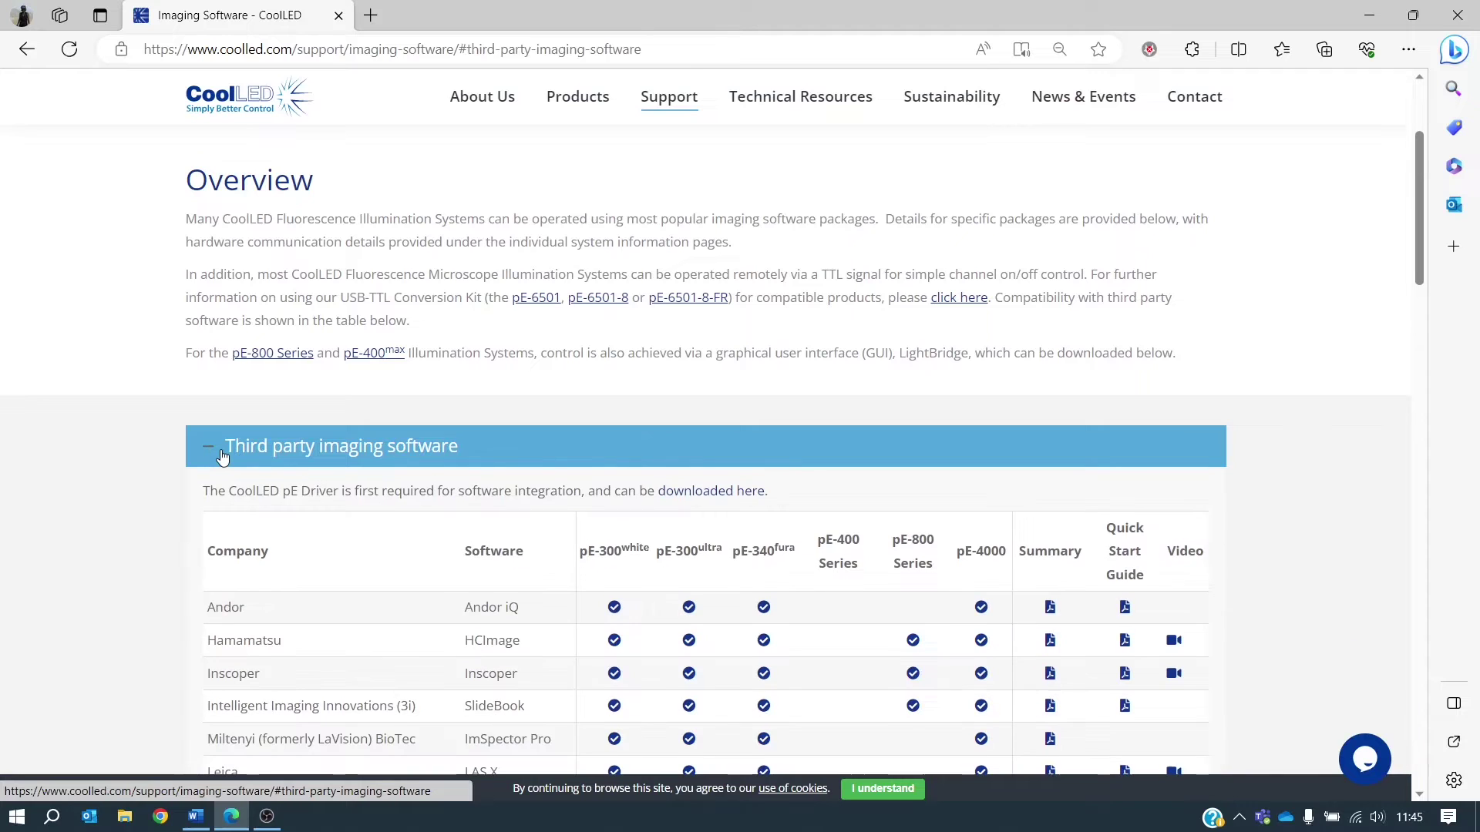
scroll(224, 455, "down", 4)
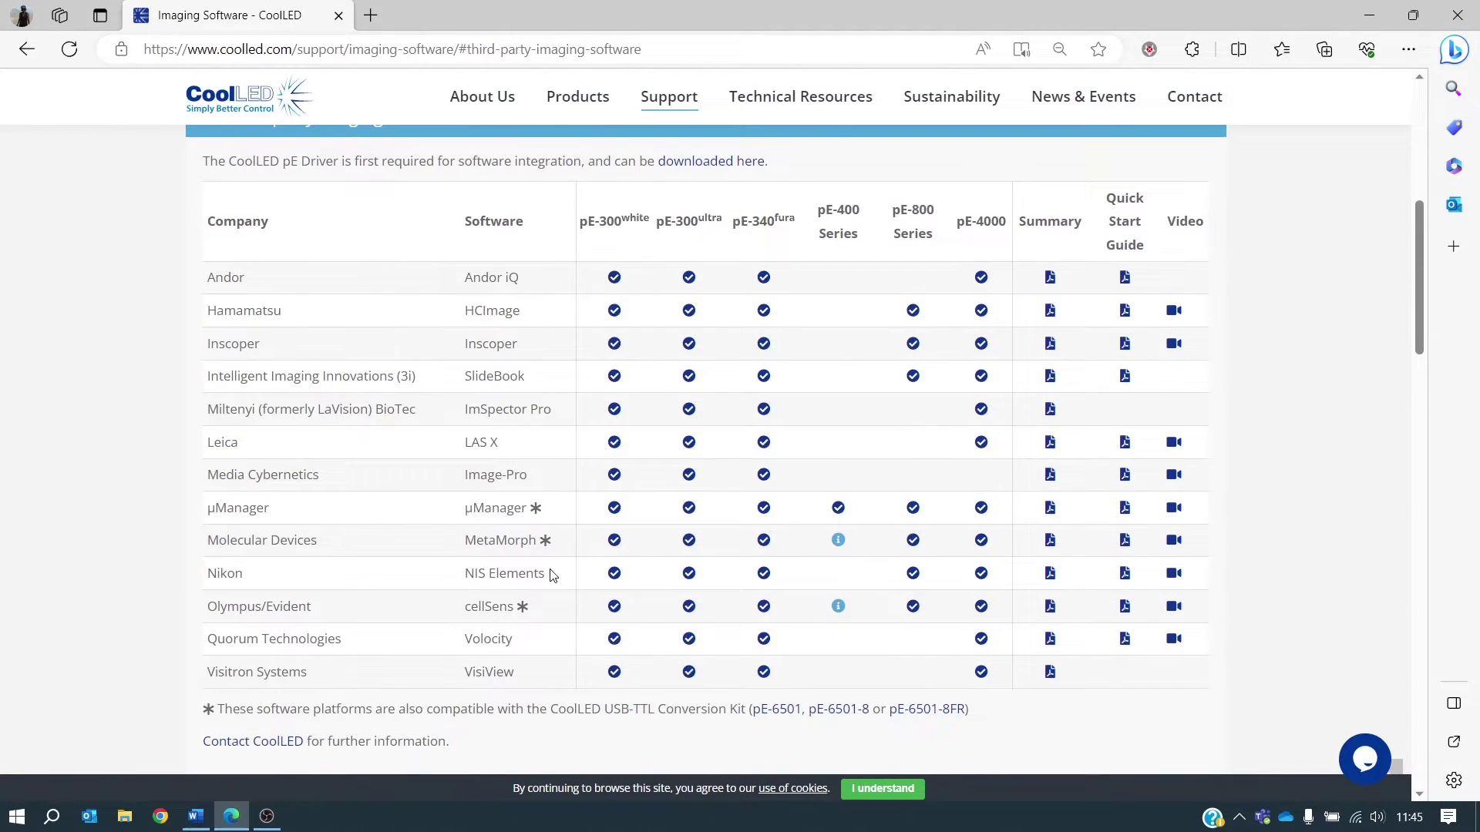
left_click(1051, 578)
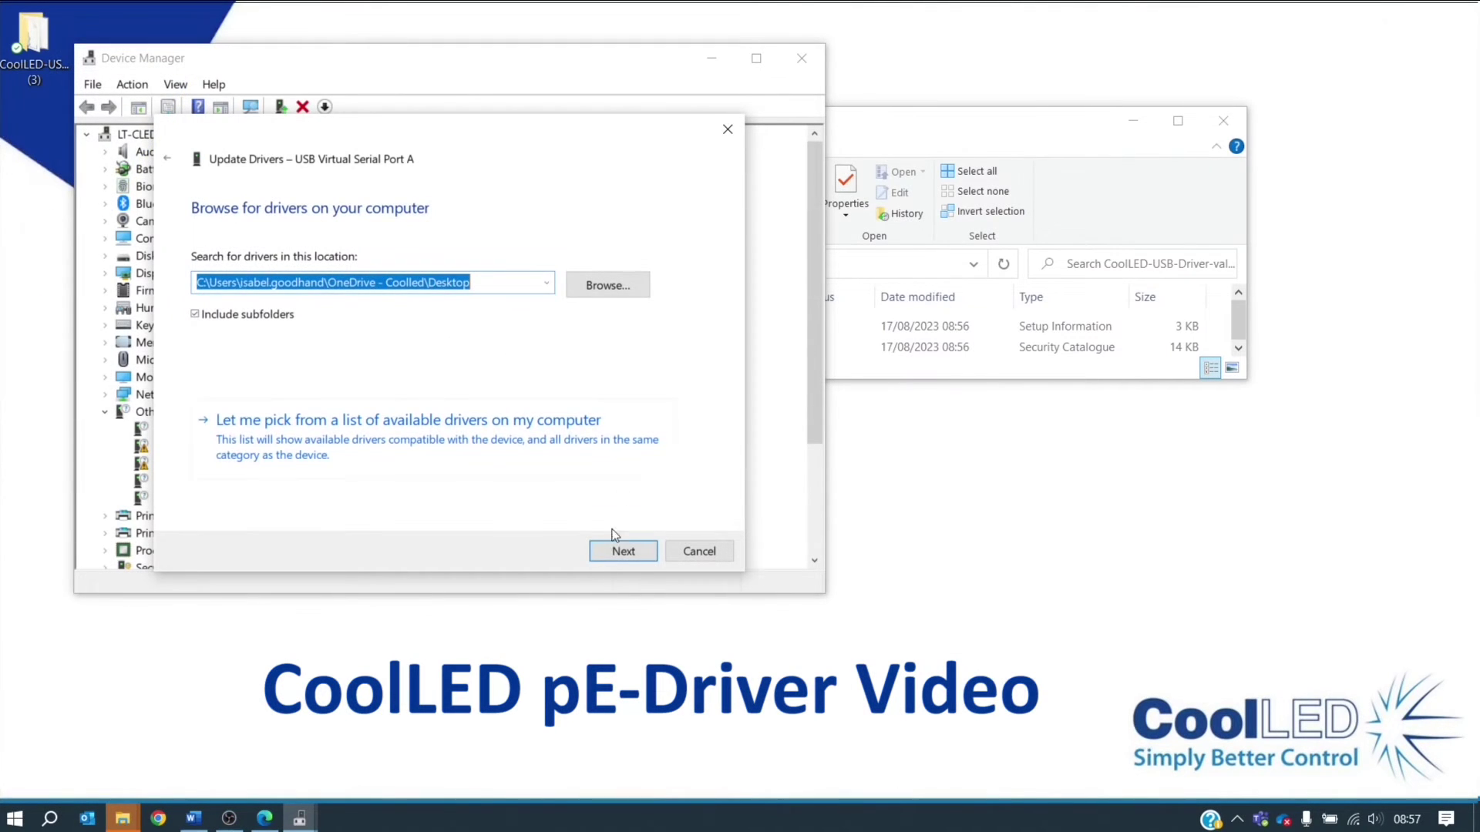
Step: Search the Desktop folder, including subfolders, for the USB Virtual Serial Port A driver
left_click(625, 552)
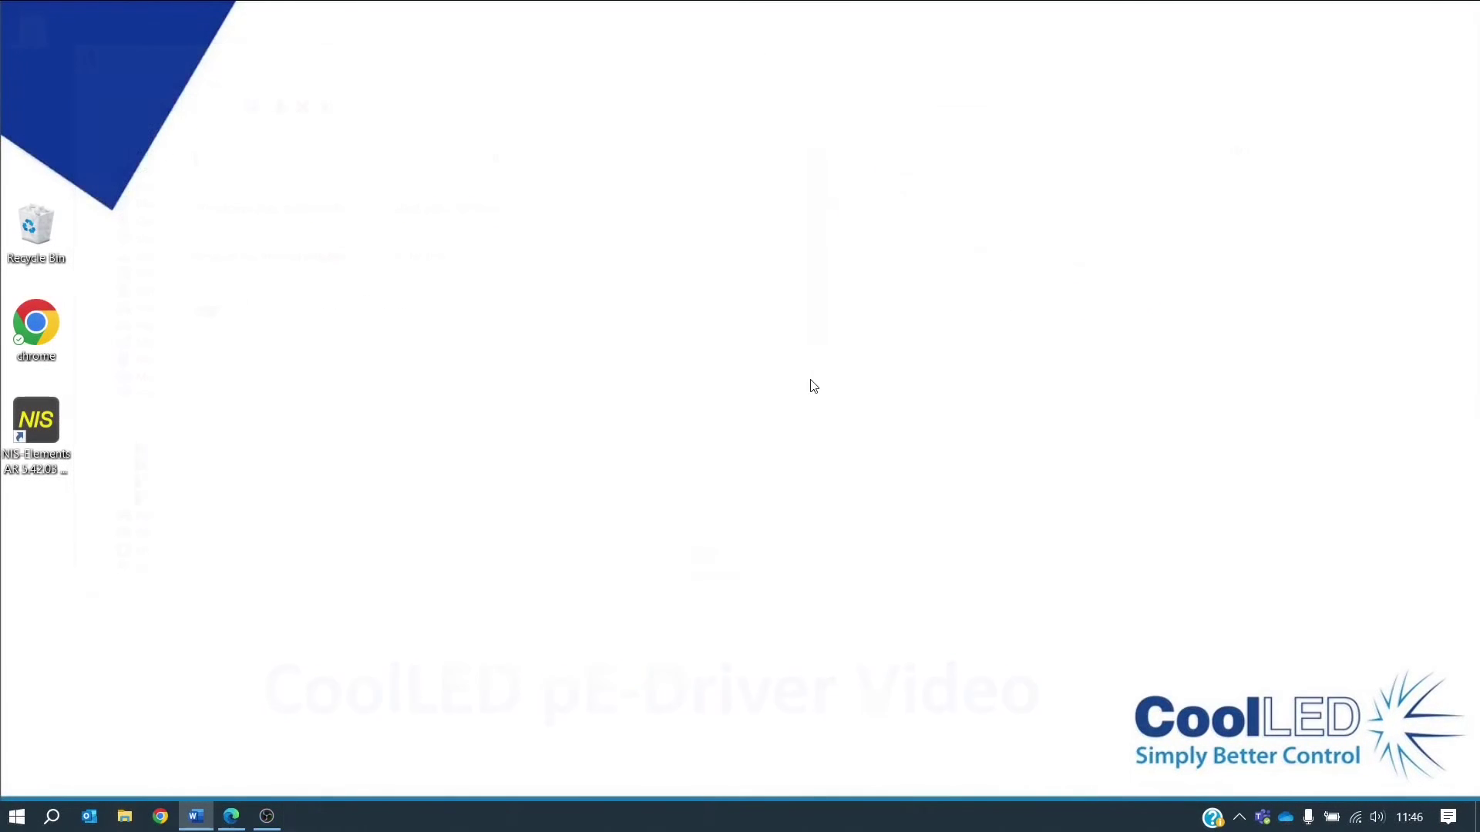
Step: Return to the Imaging Software page and collapse the Third party imaging software table
left_click(234, 821)
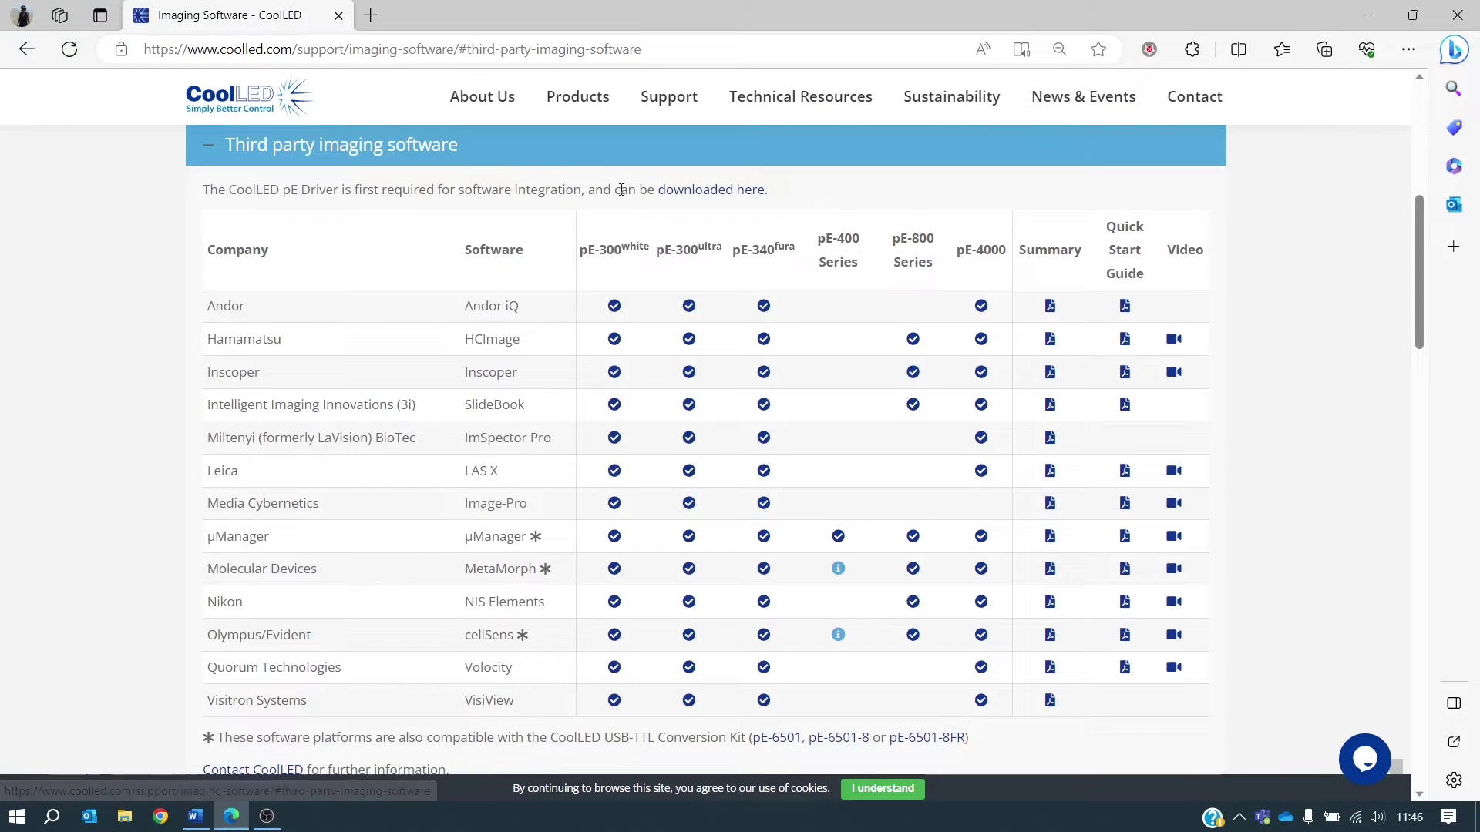
scroll(639, 246, "up", 5)
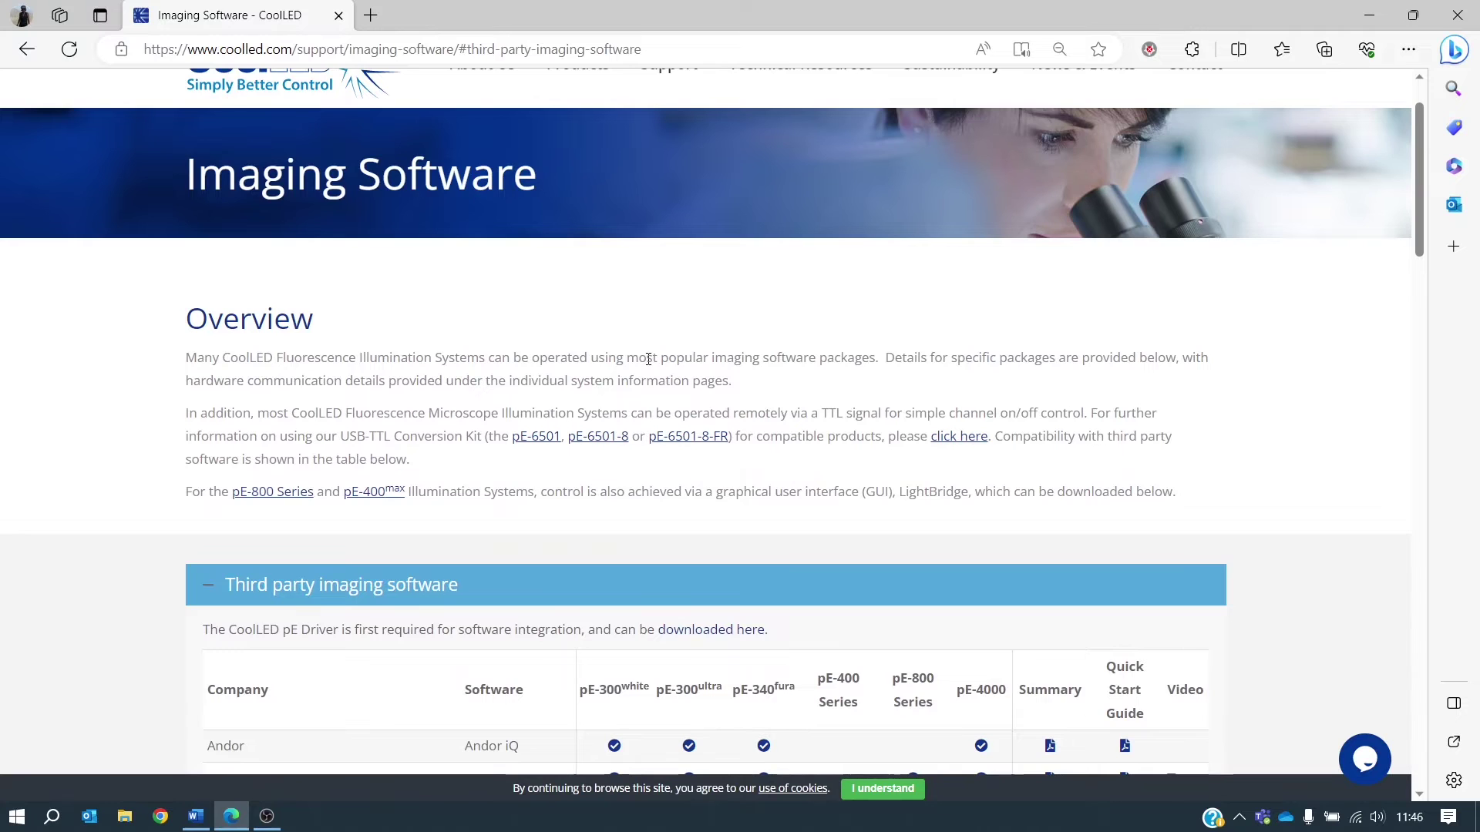
scroll(648, 359, "down", 3)
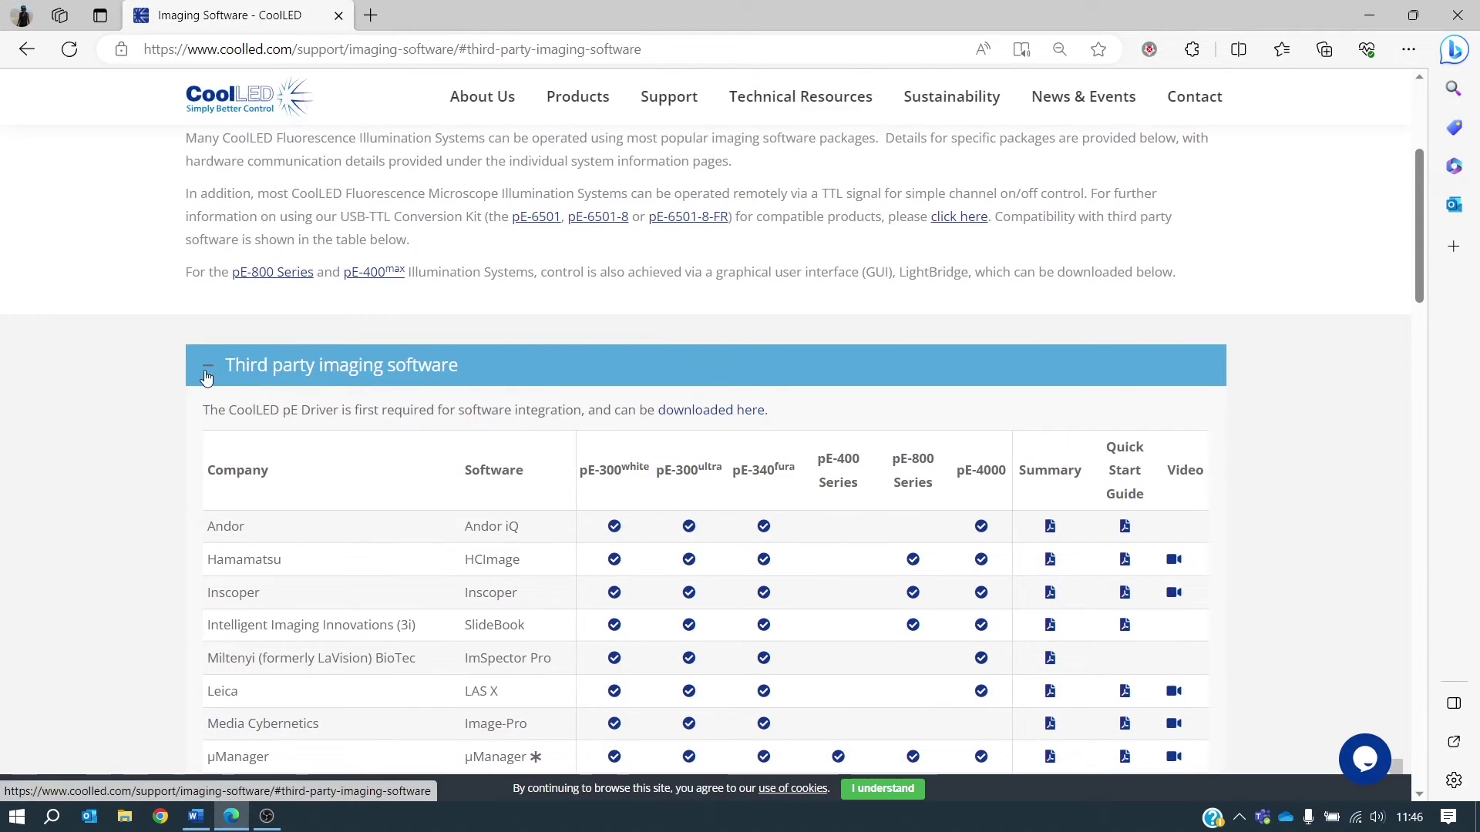
left_click(207, 376)
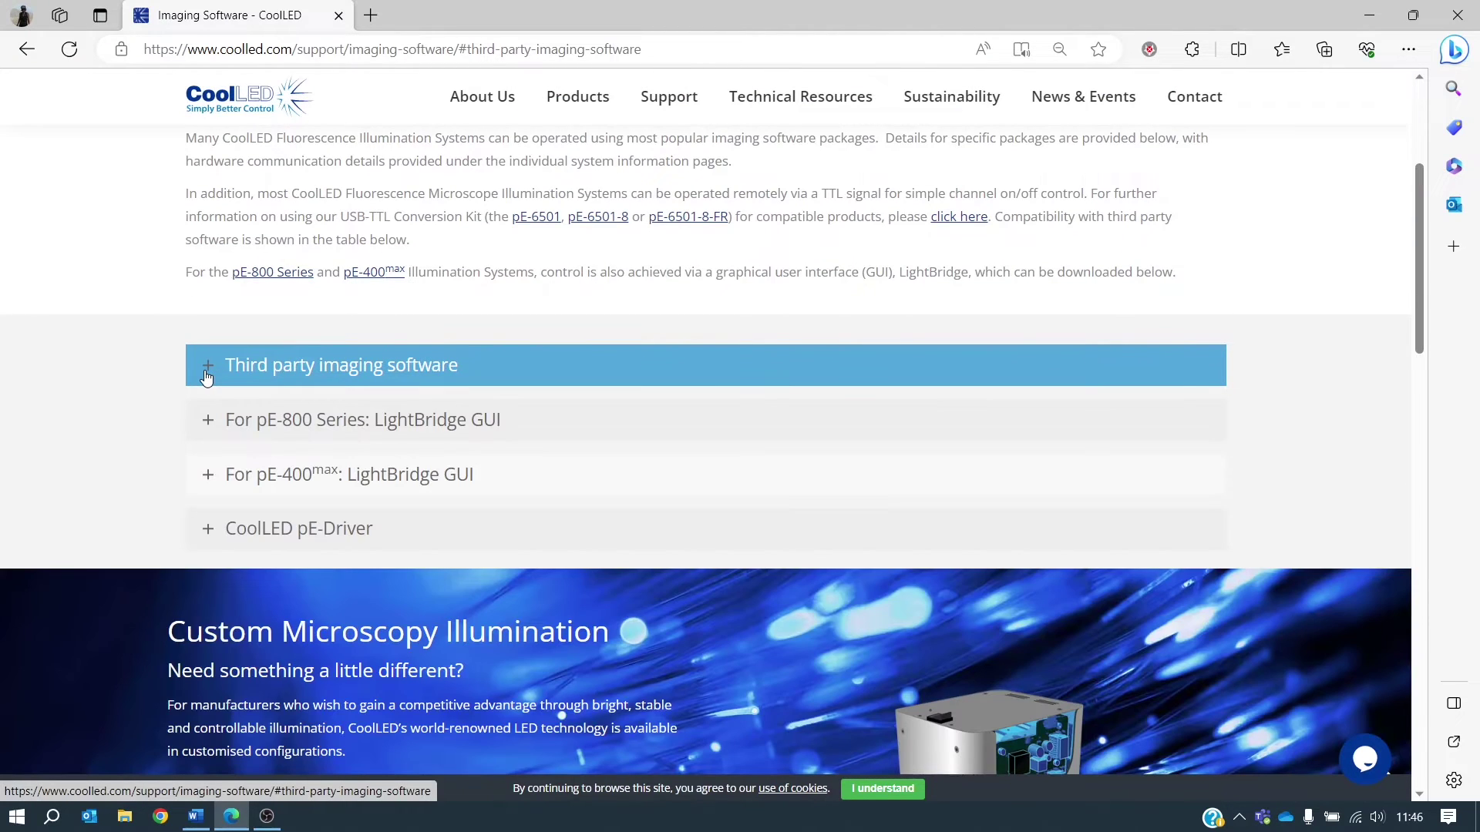
Step: Expand the CoolLED pE-Driver section down to its installation guide video, then minimize Edge
left_click(209, 532)
scroll(200, 481, "down", 3)
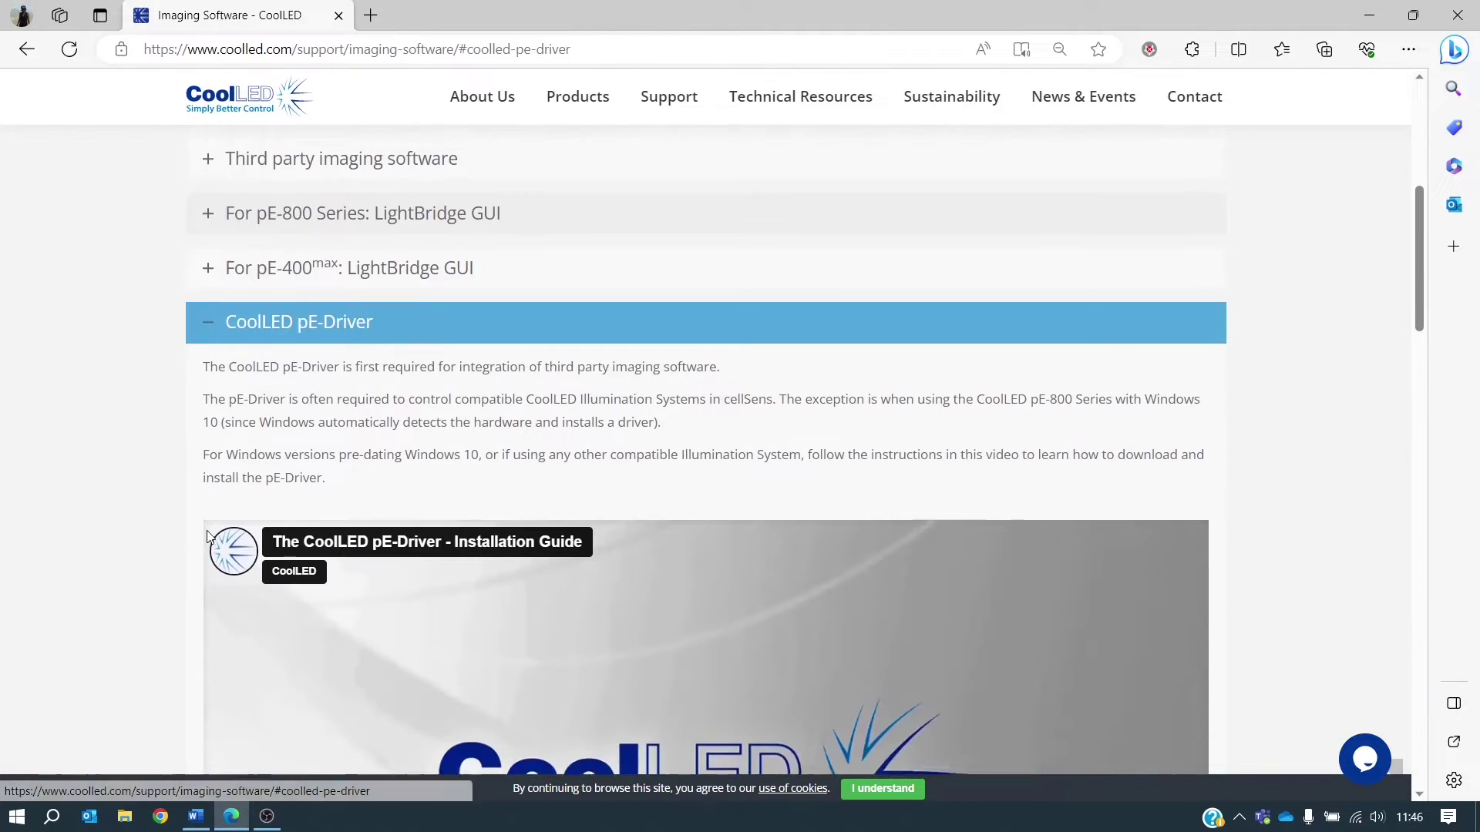
scroll(150, 433, "down", 3)
scroll(152, 440, "down", 2)
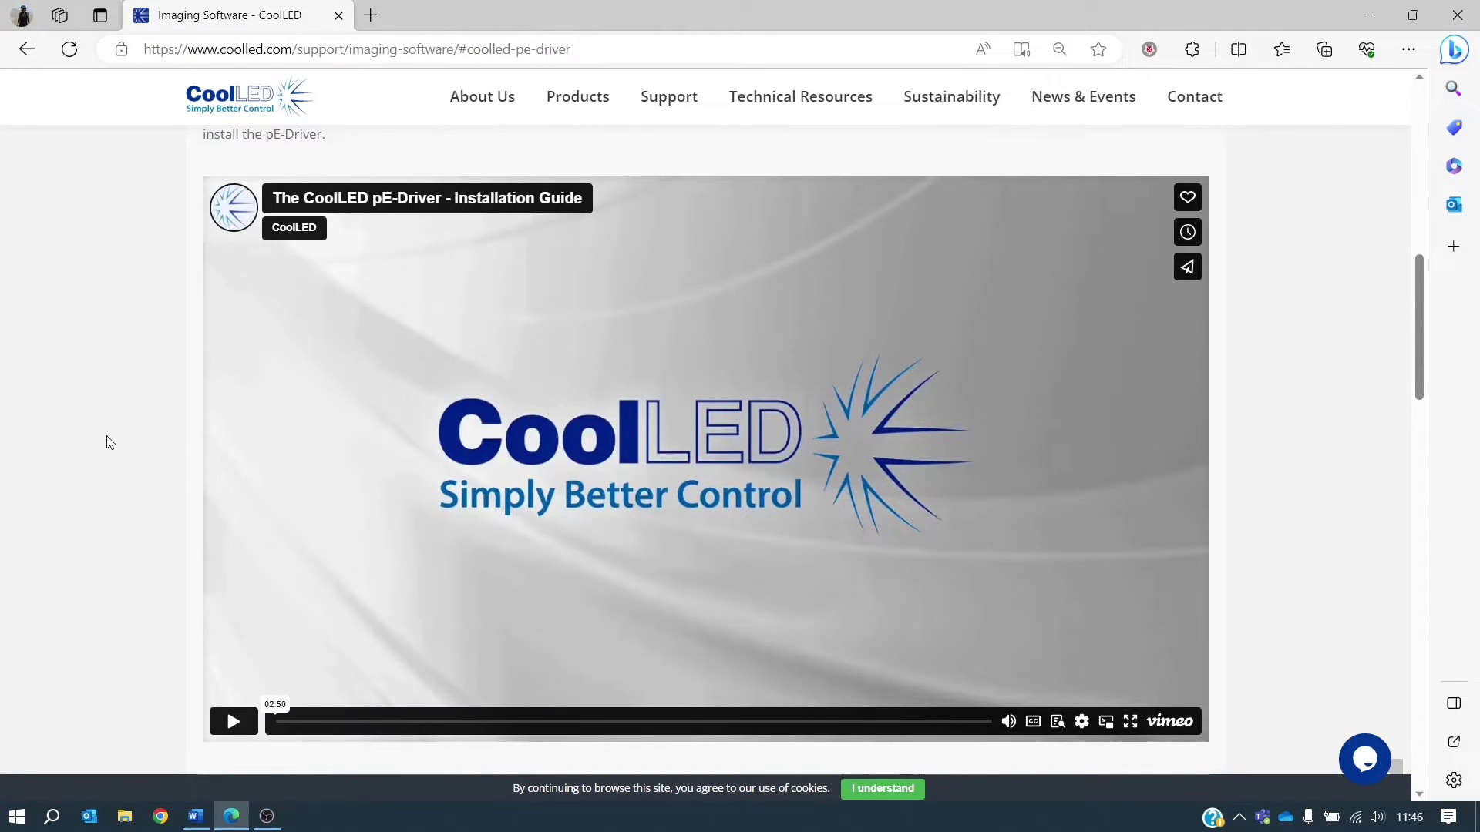
left_click(1379, 22)
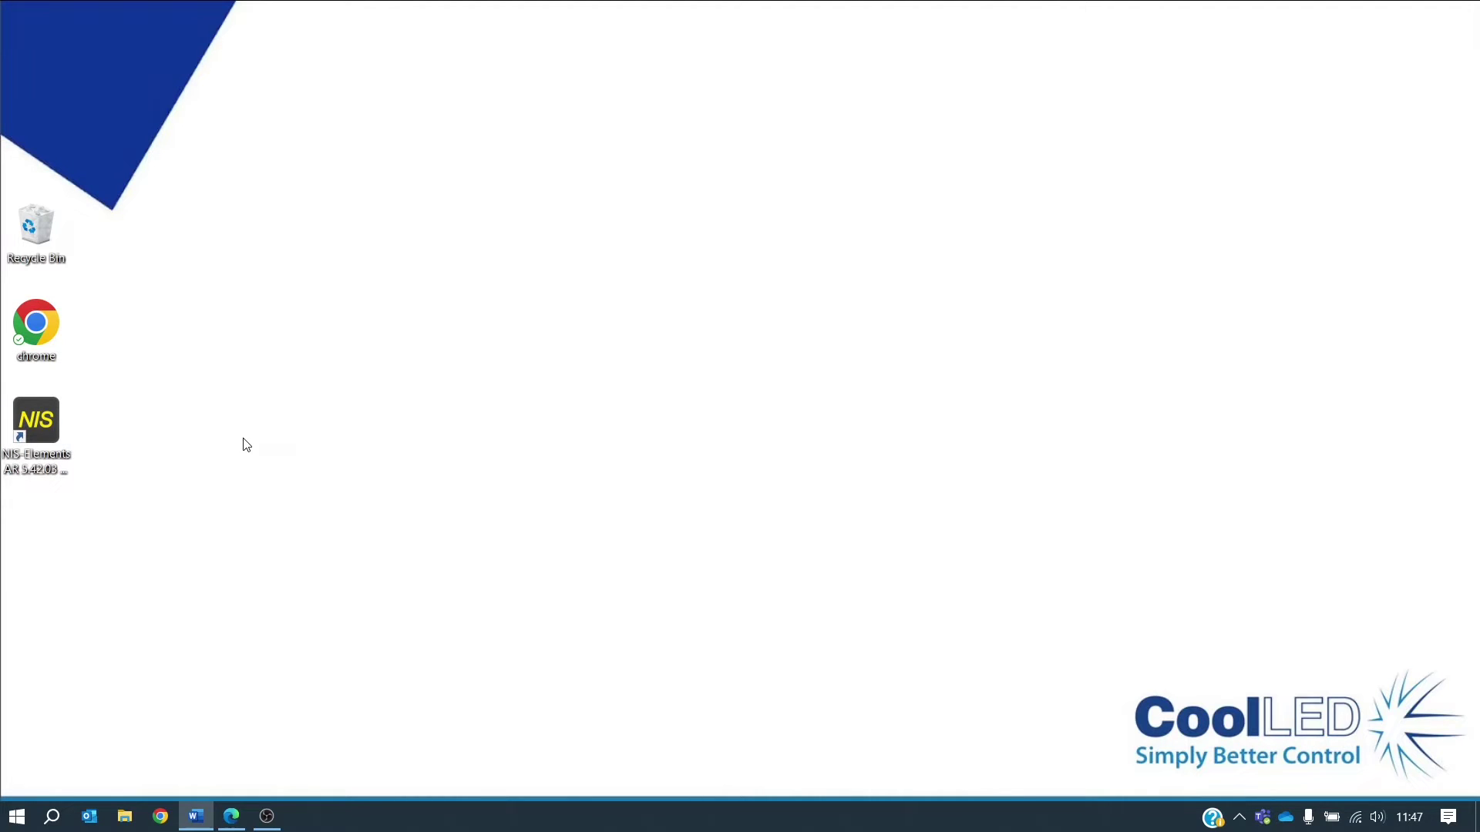
Step: In Add or remove programs, filter by 'nis' and choose Modify for NIS-Elements 5.42.03 LO
left_click(51, 818)
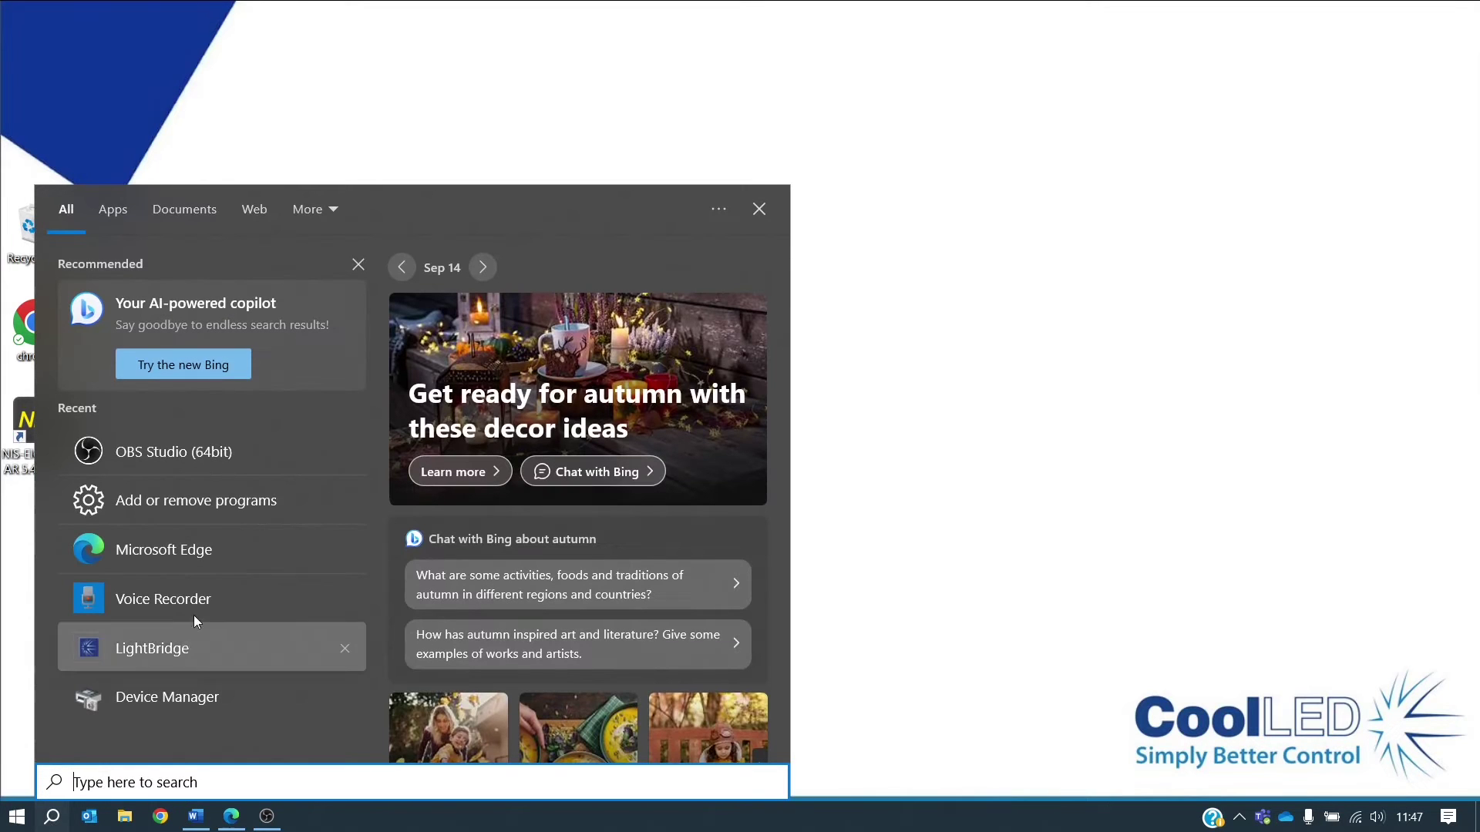
left_click(306, 499)
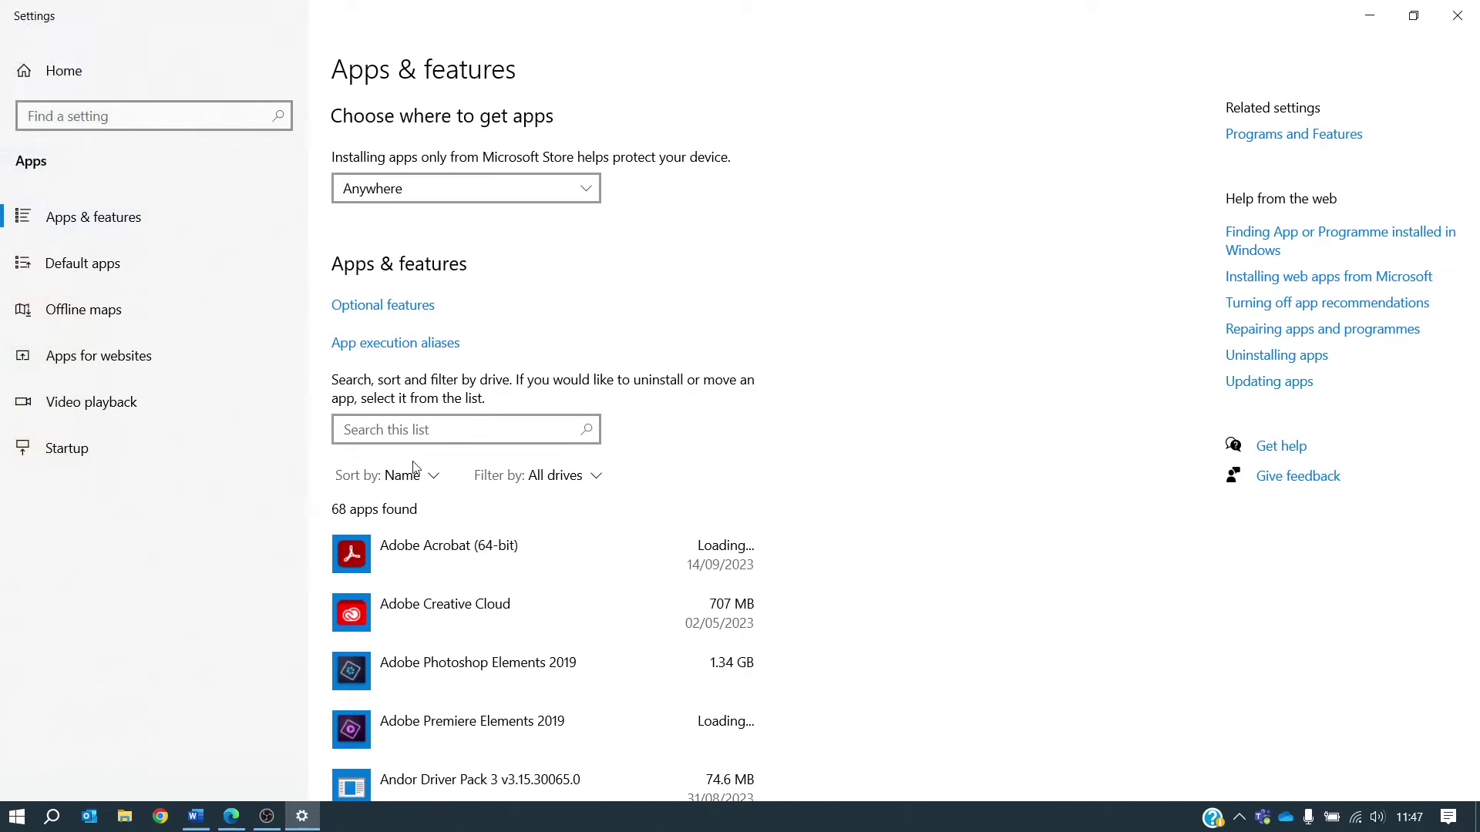
left_click(416, 431)
type("nis")
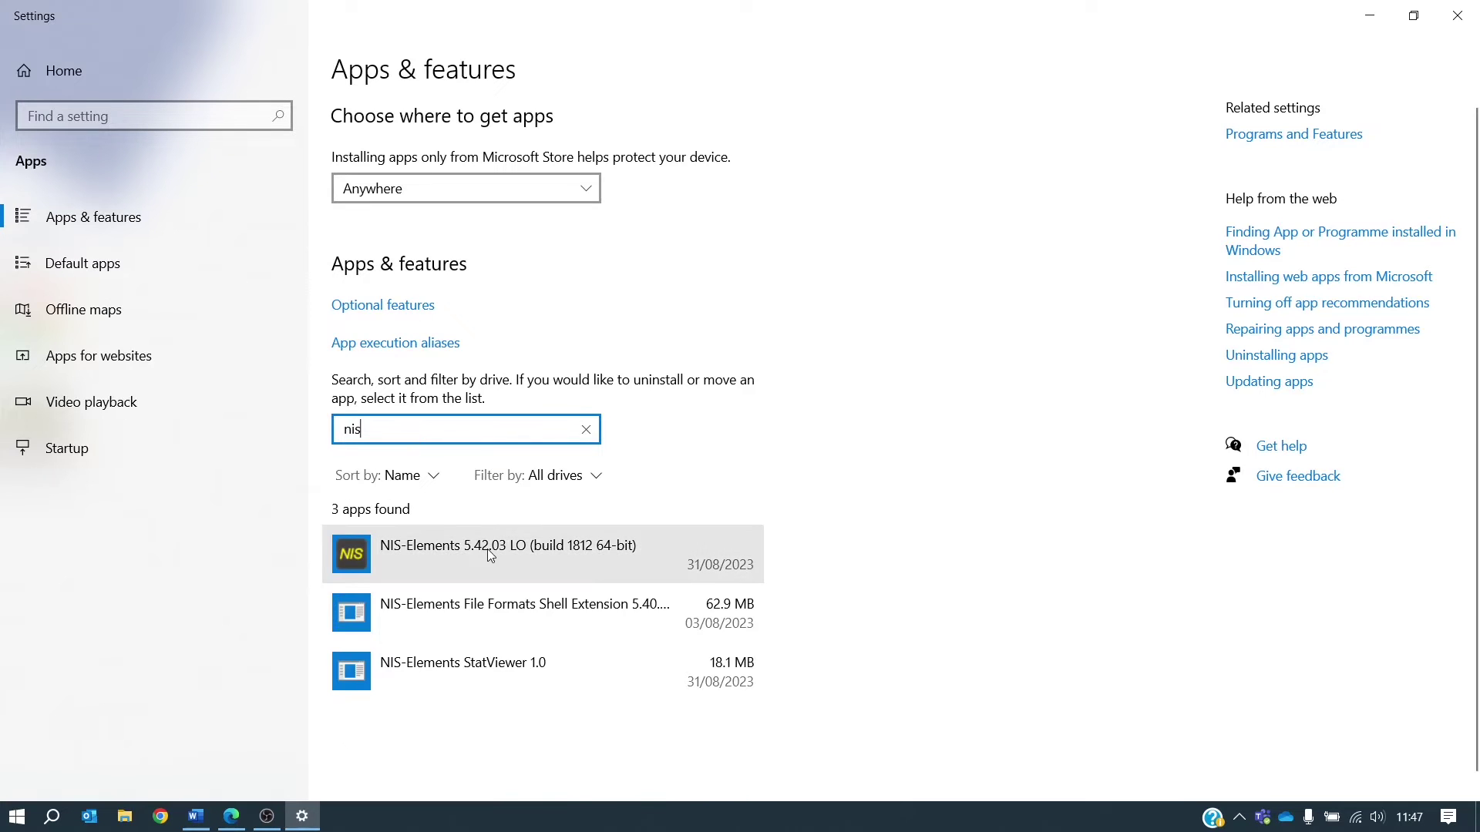
left_click(489, 553)
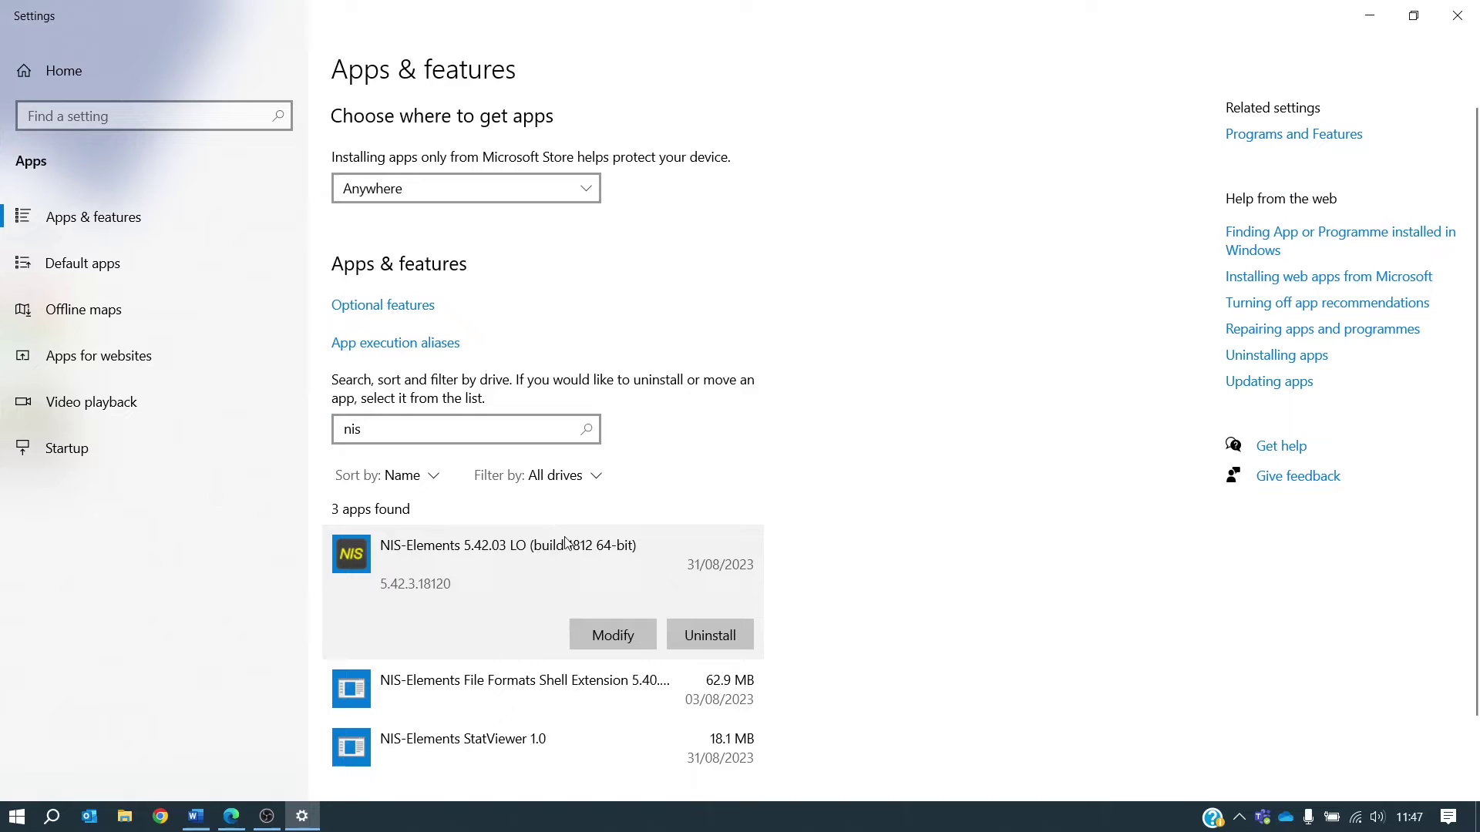
left_click(636, 633)
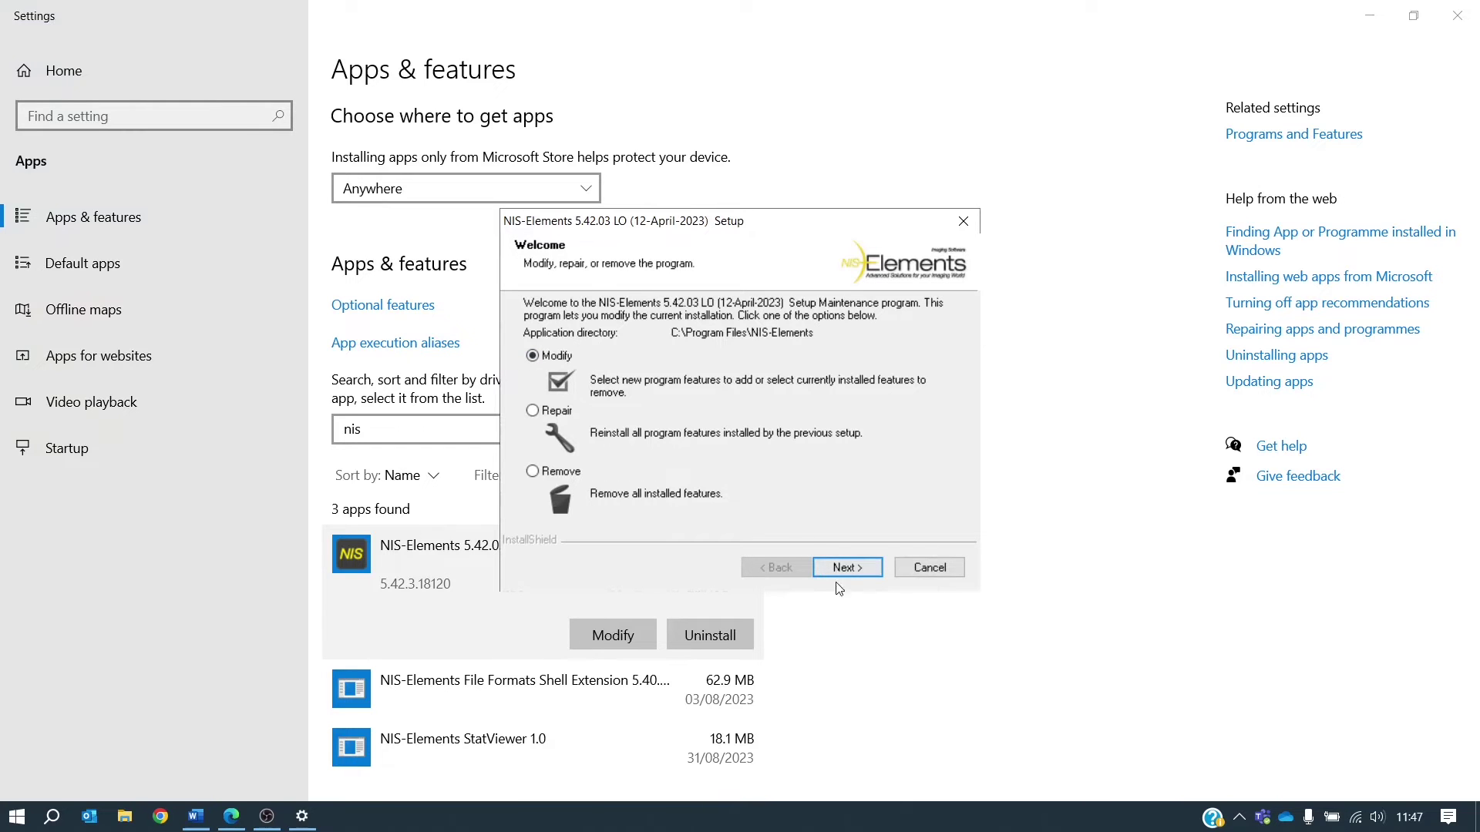
Step: Choose Modify and continue past the package, camera and module selection pages
left_click(866, 567)
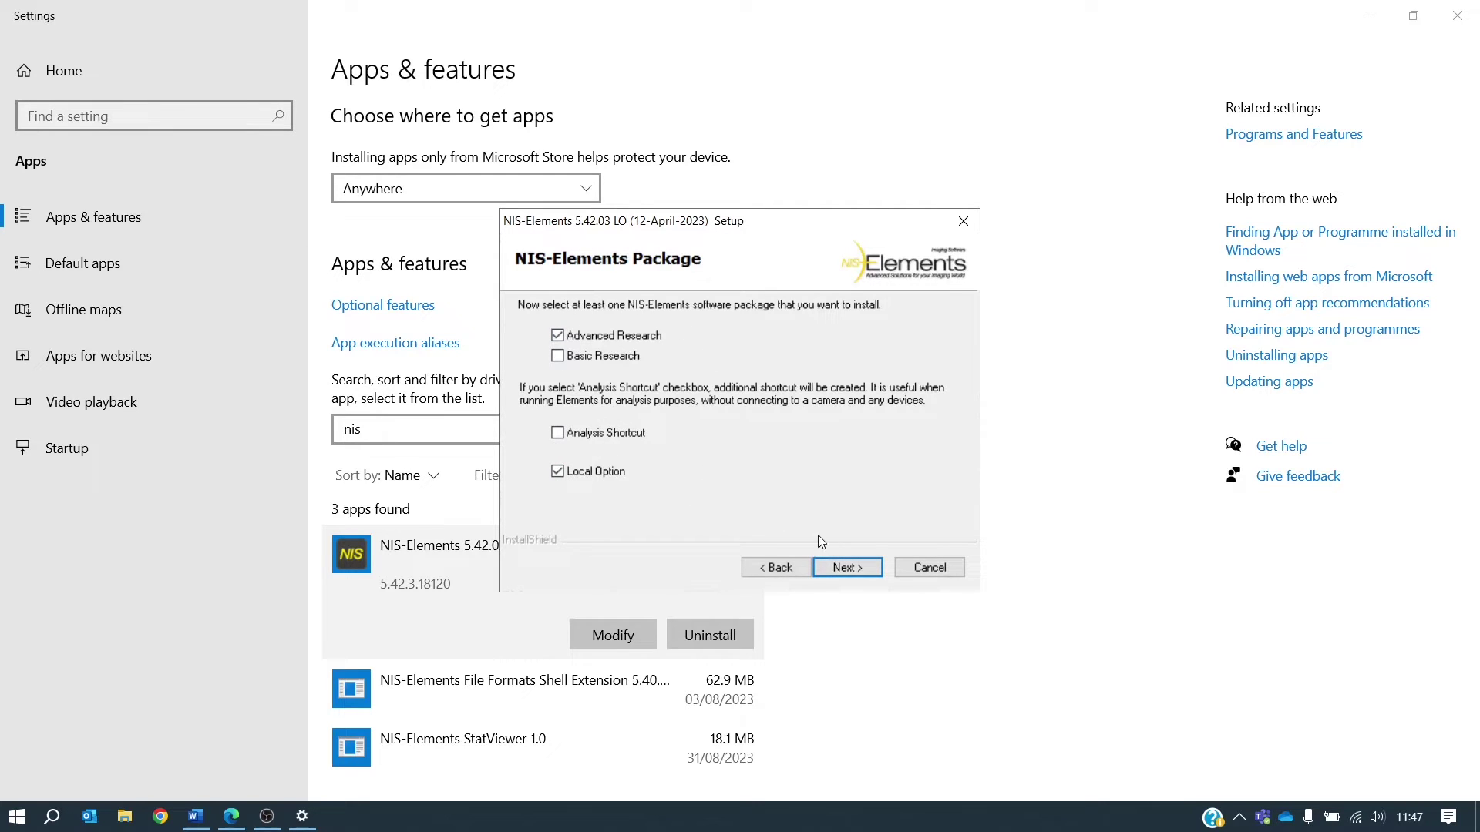
left_click(876, 576)
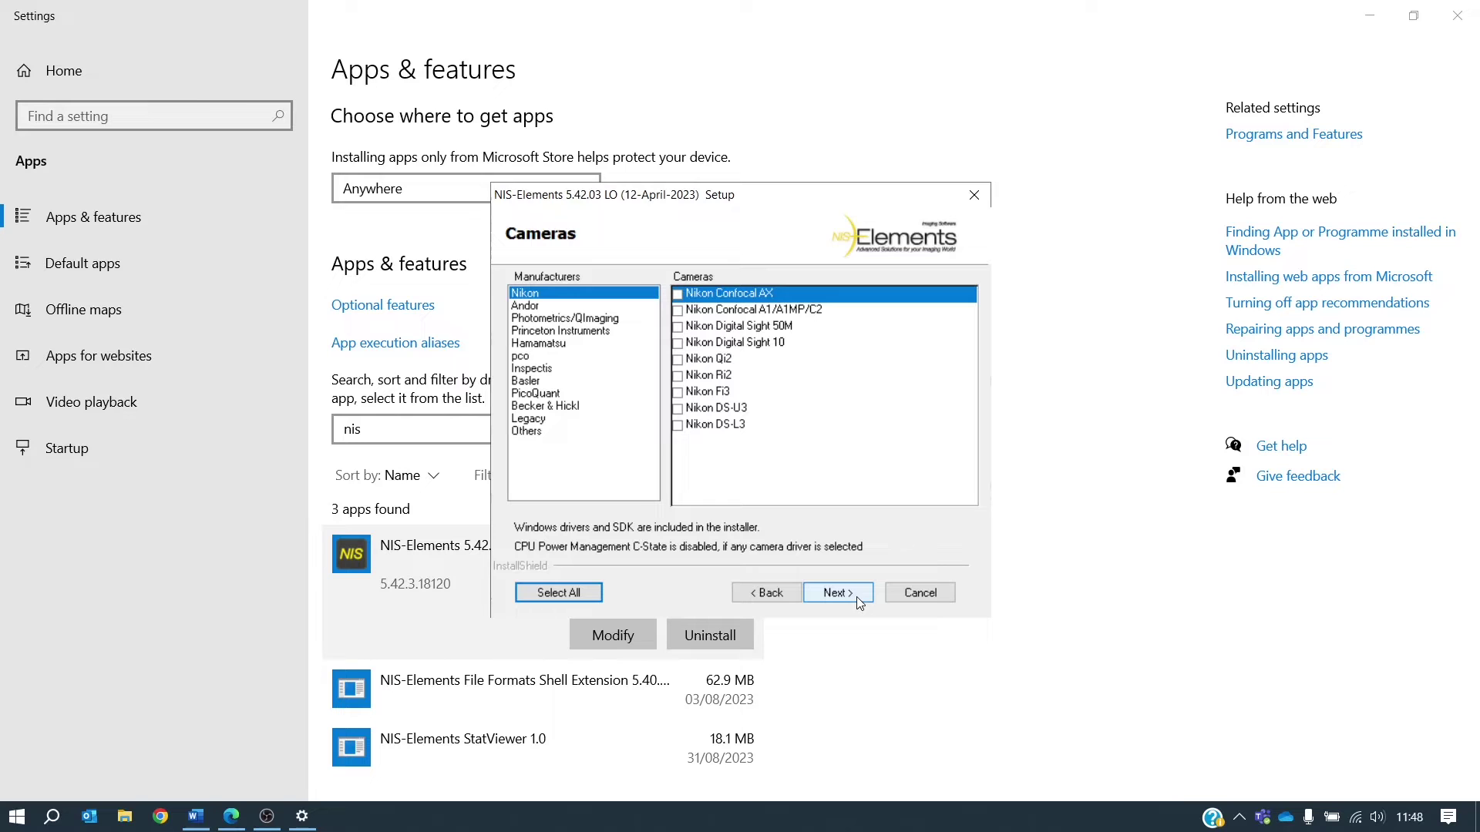
left_click(857, 597)
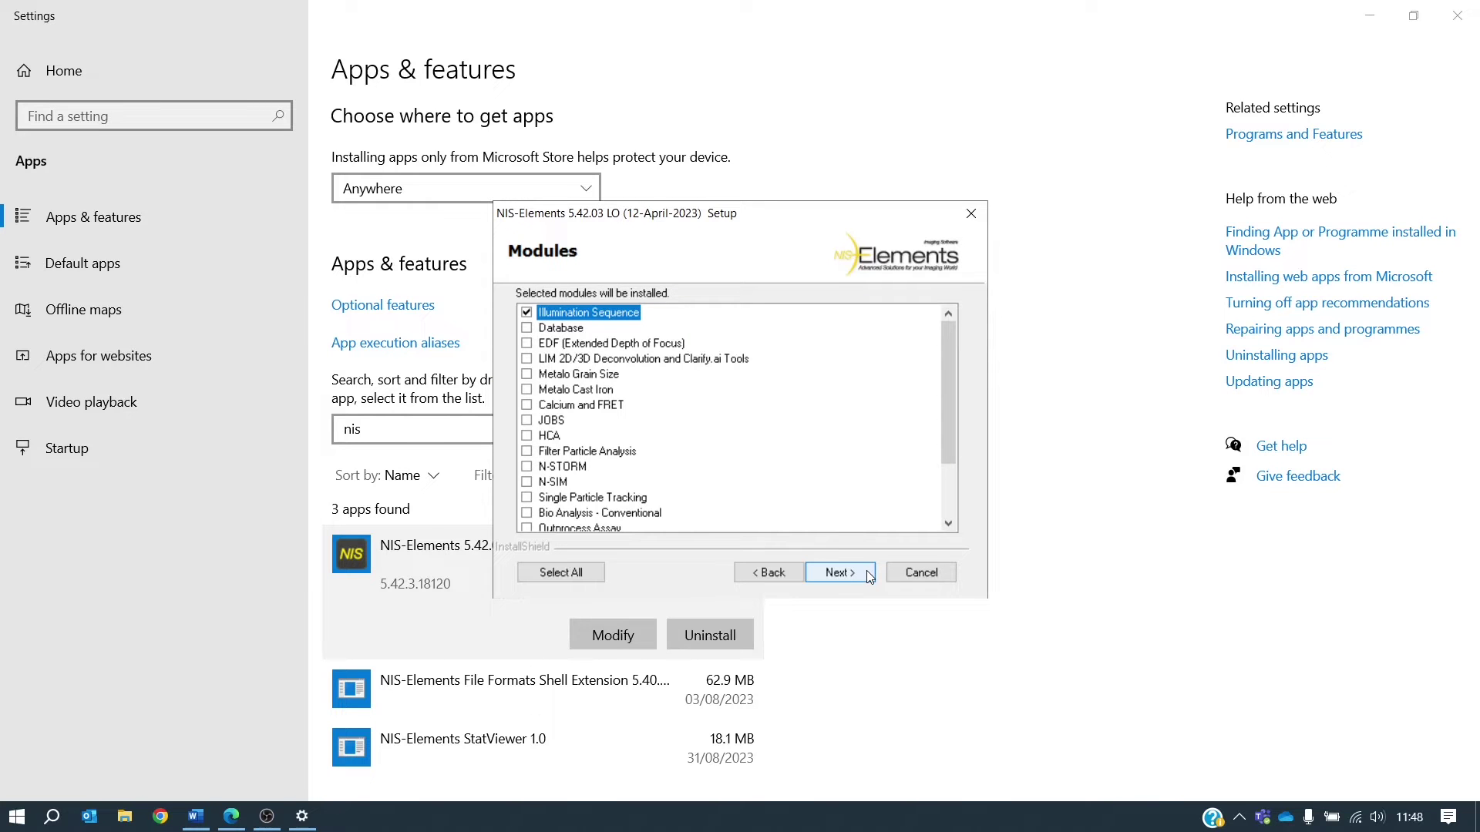
left_click(861, 574)
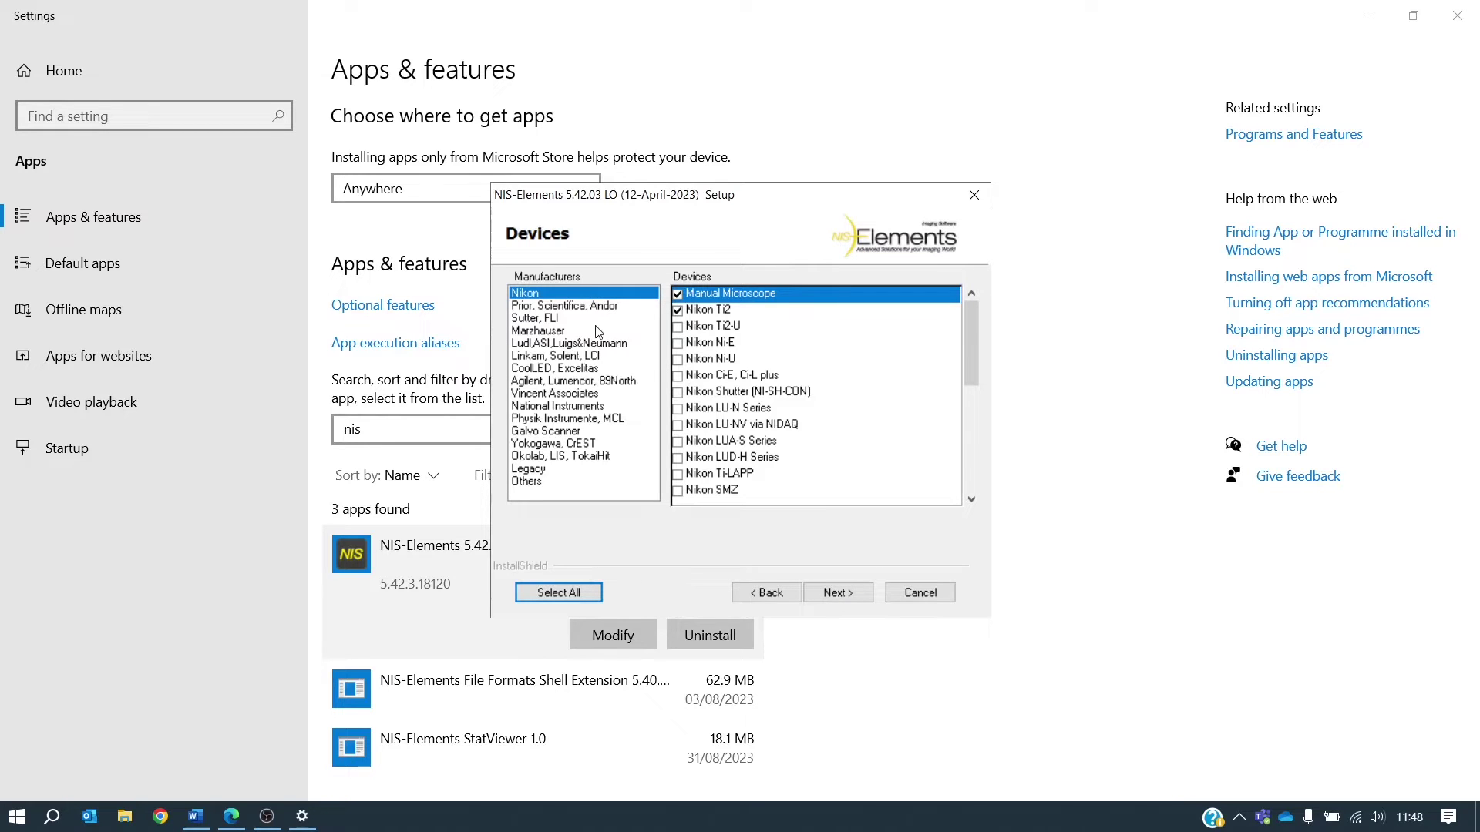
Step: Add CoolLED pE-4000 support among the CoolLED devices, confirm, and finish the maintenance wizard
left_click(590, 369)
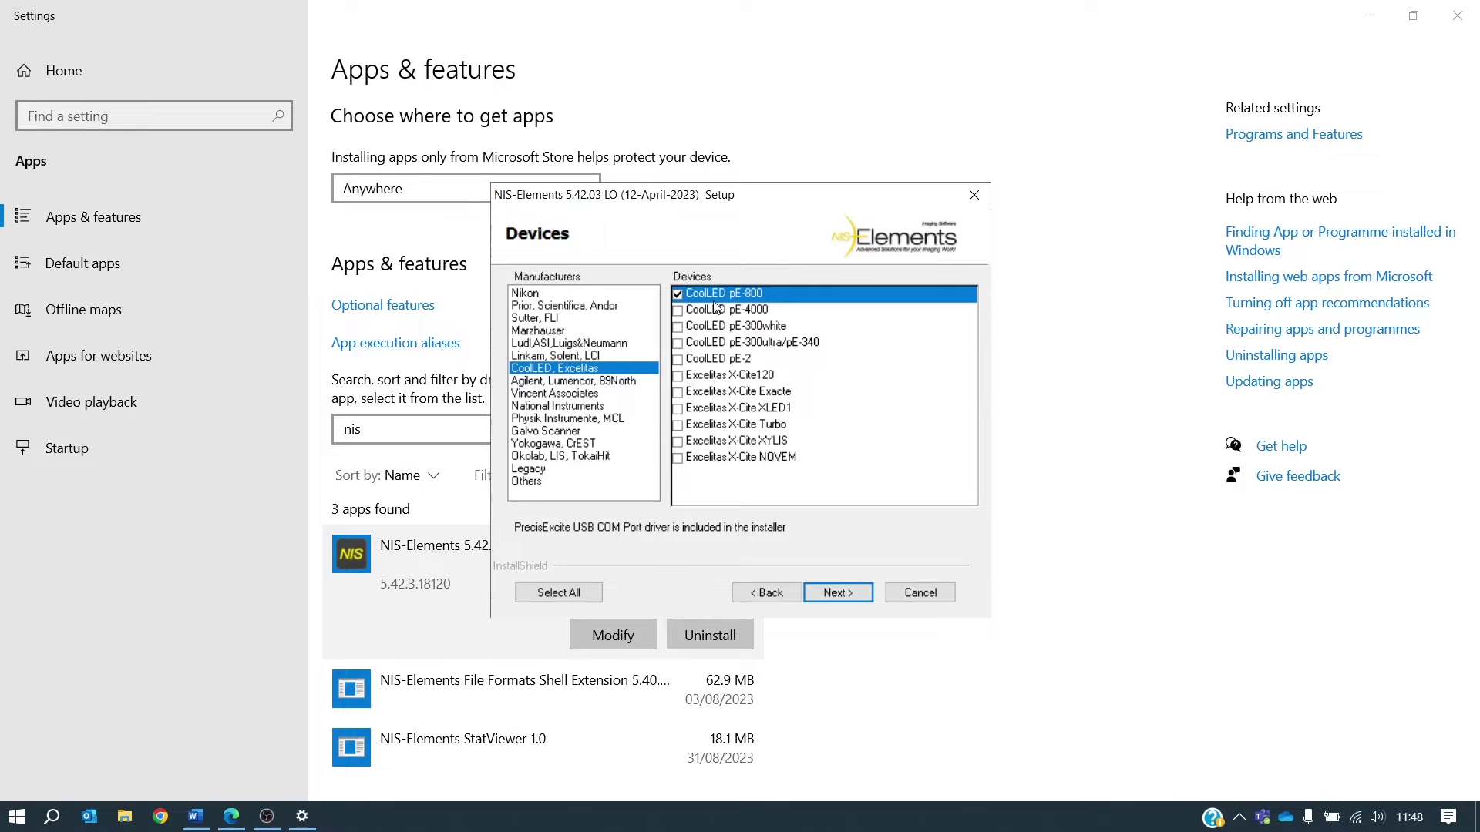
left_click(679, 311)
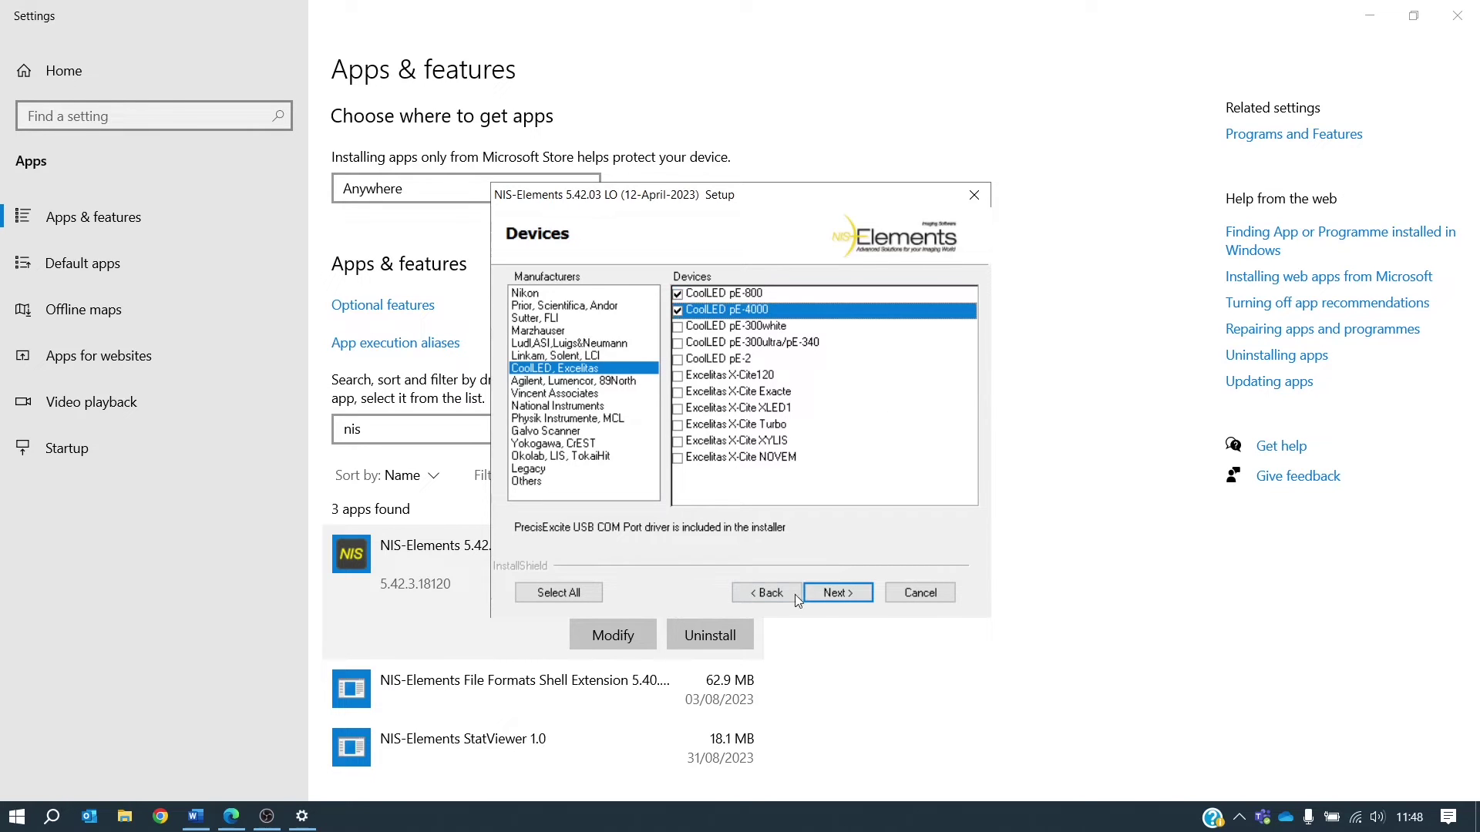
left_click(850, 597)
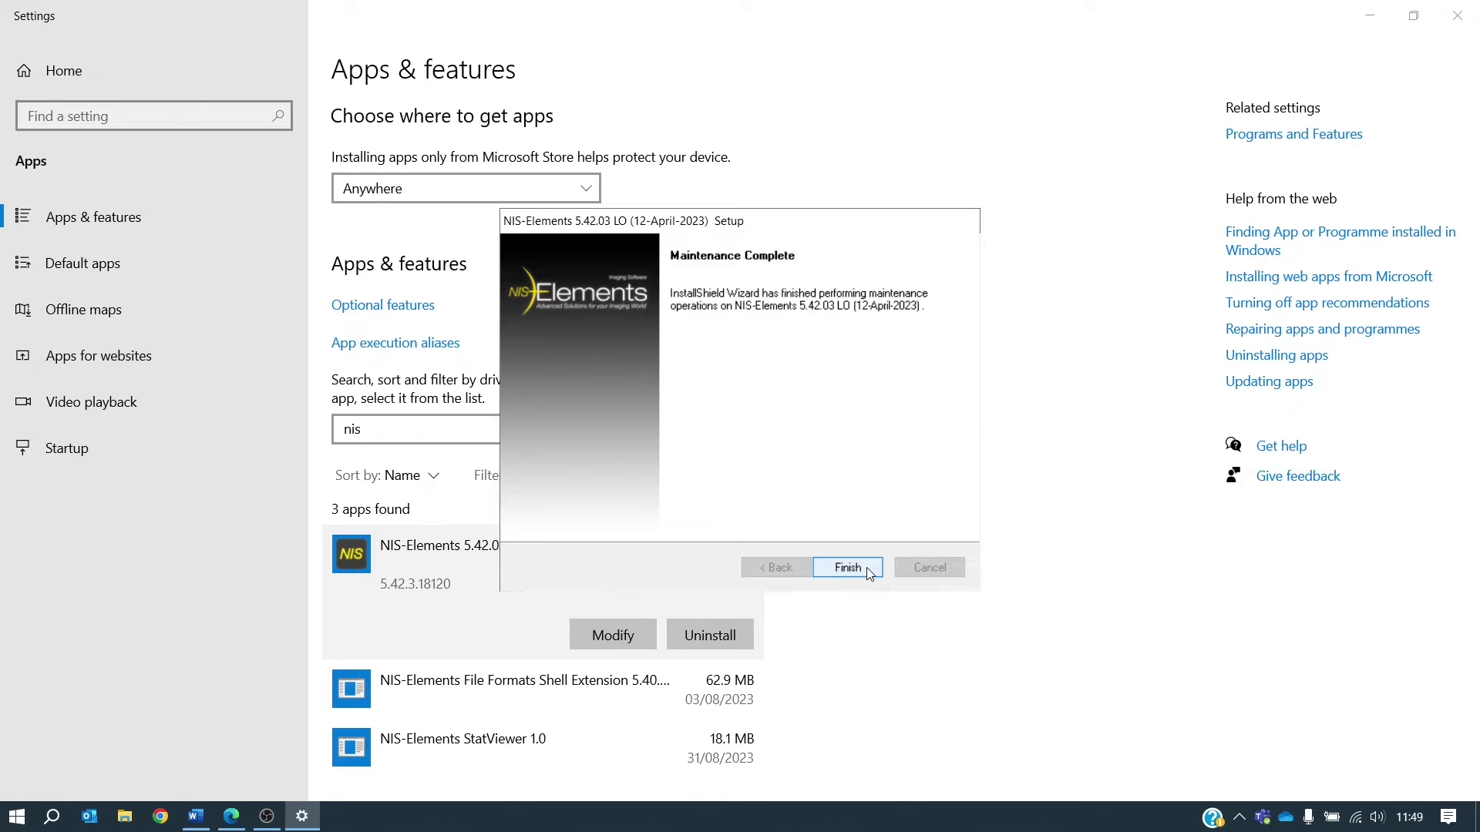
left_click(869, 573)
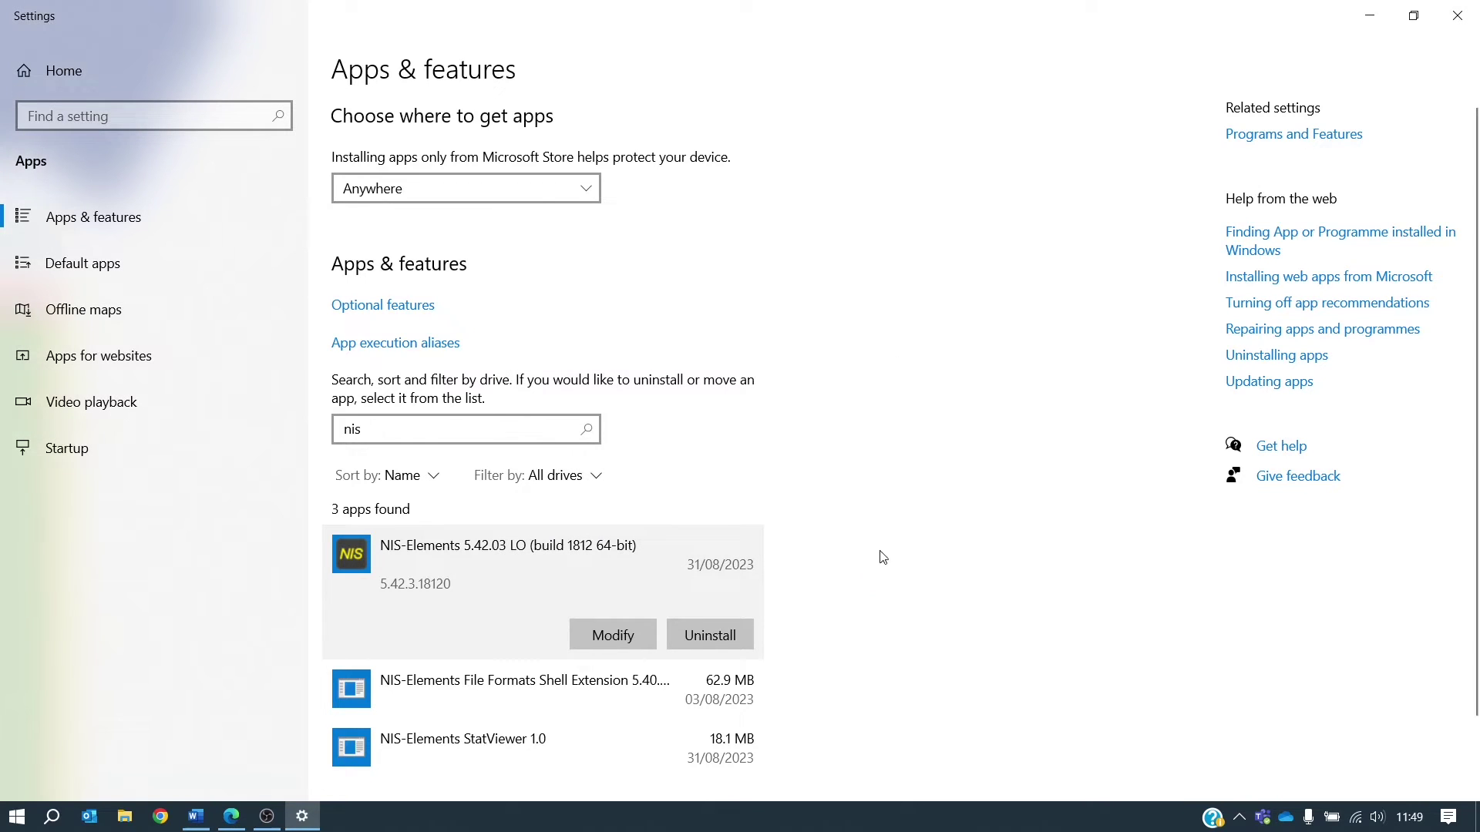
Step: Close Settings and launch NIS-Elements AR with the Manual Microscope Inverted 1 Simulator configuration
left_click(1459, 15)
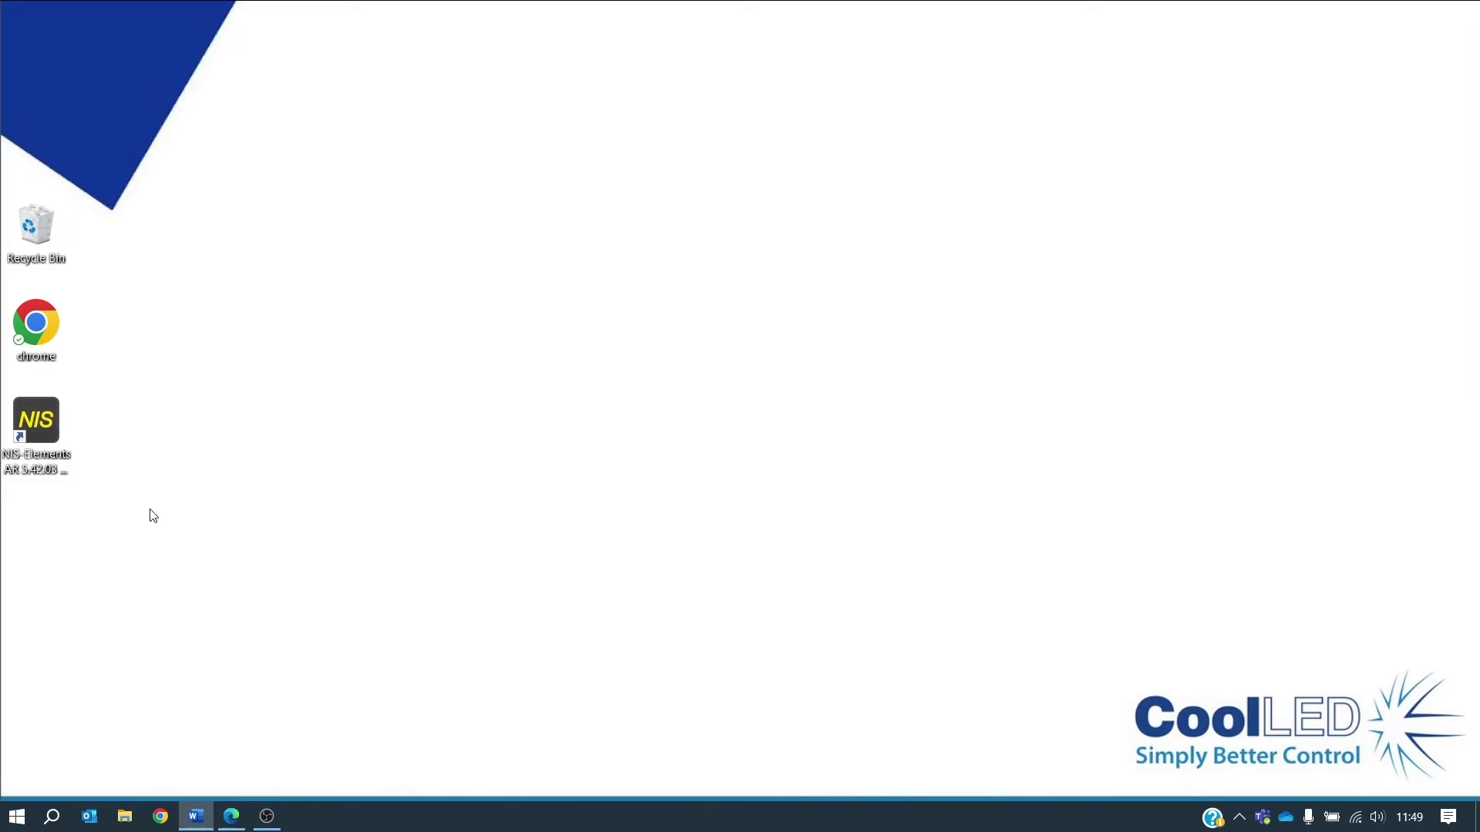
double_click(47, 452)
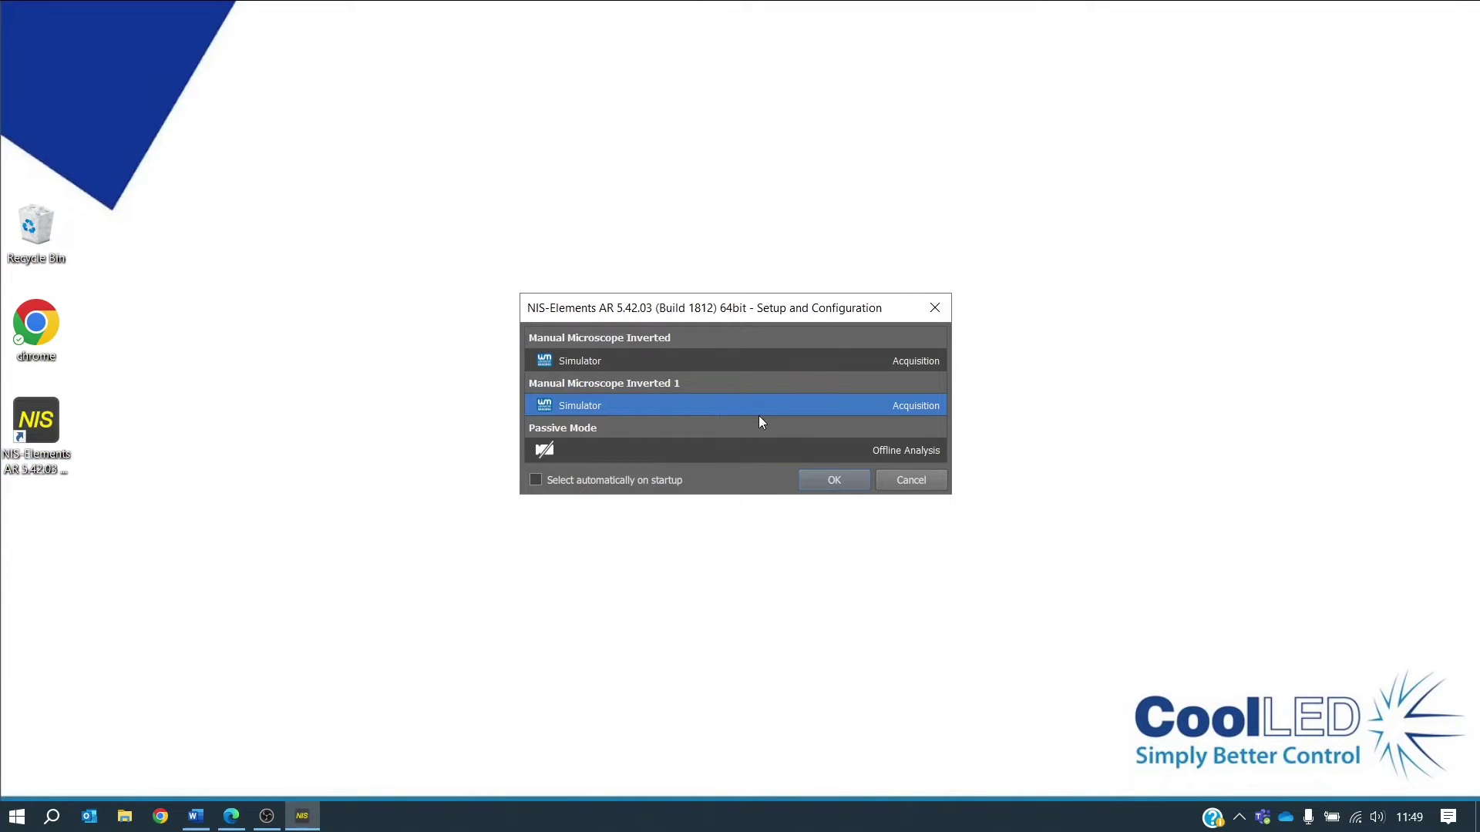
left_click(858, 480)
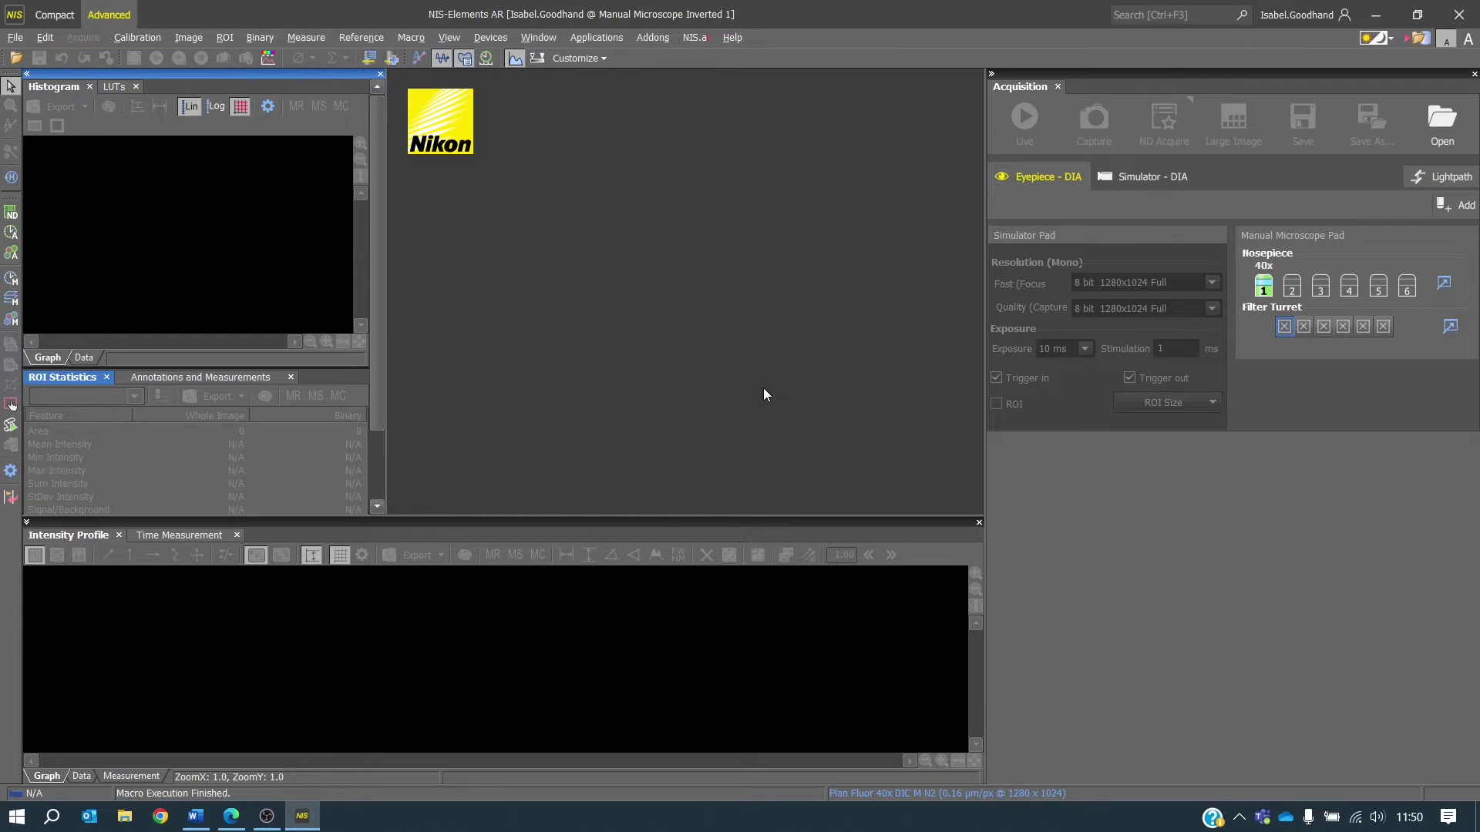
Step: In the hardware Device Manager, add the CoolLED pE-800 to reach its port connection dialog
left_click(506, 40)
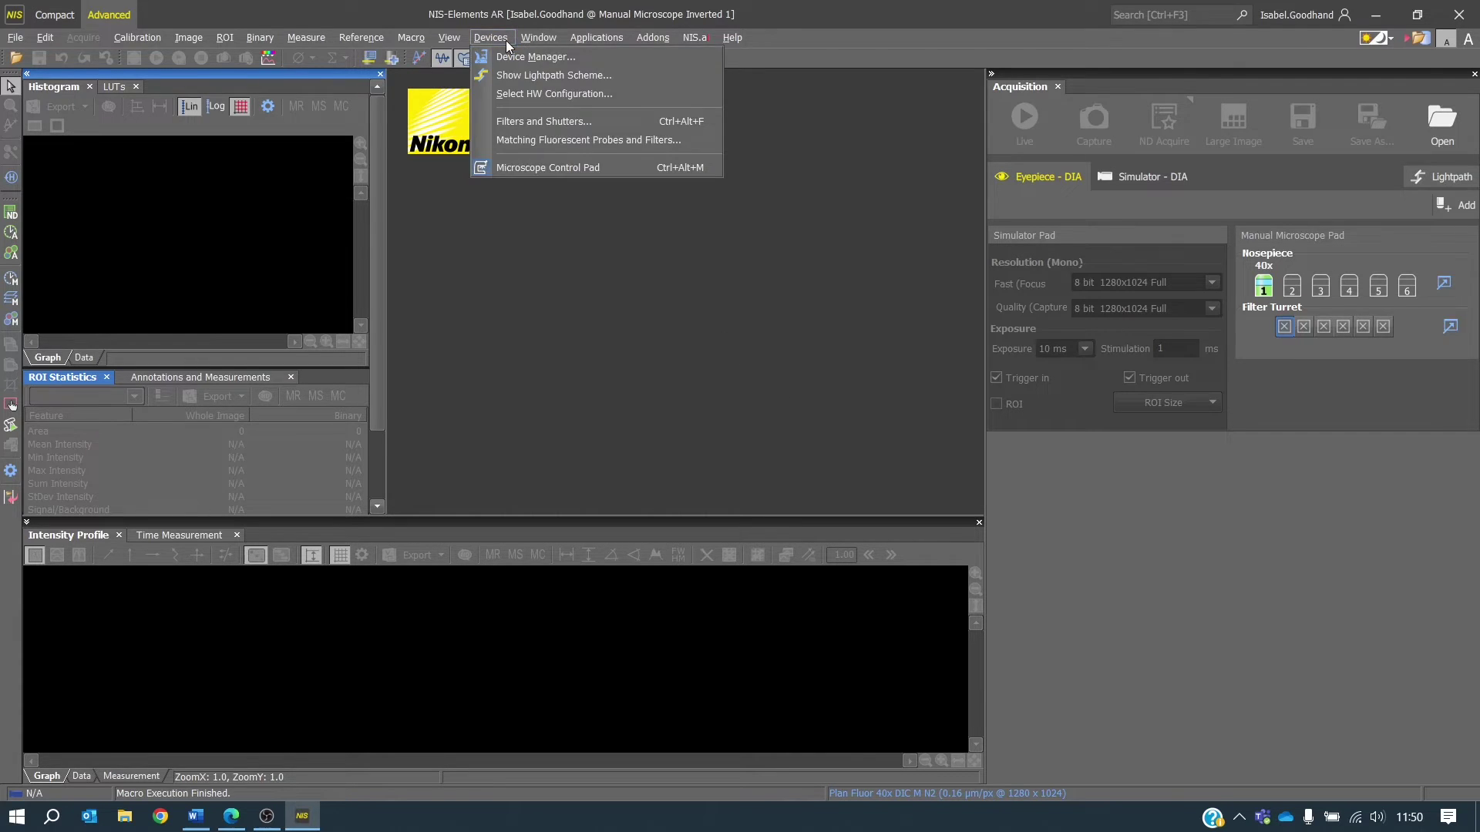
left_click(589, 57)
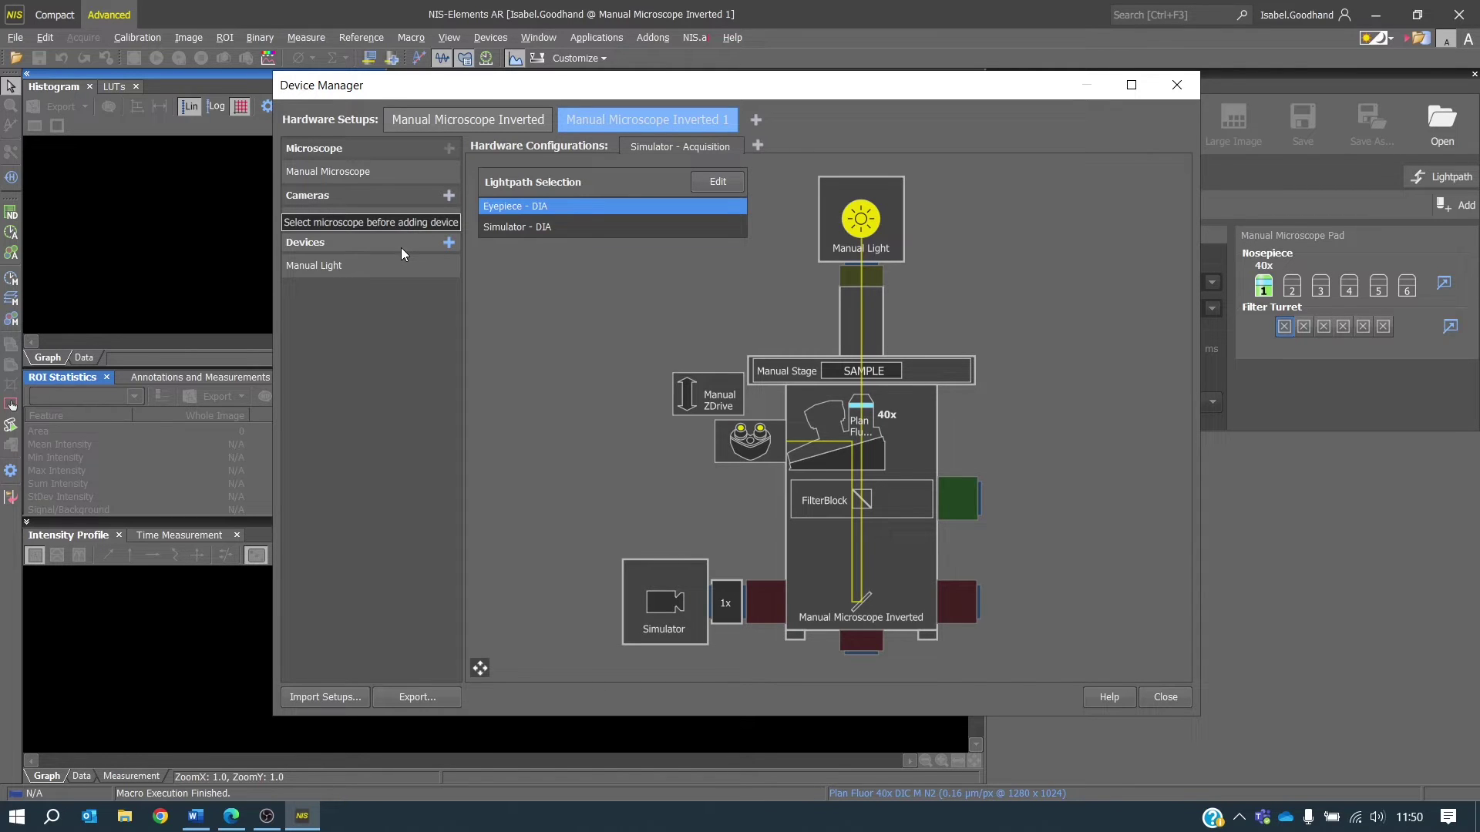
left_click(401, 248)
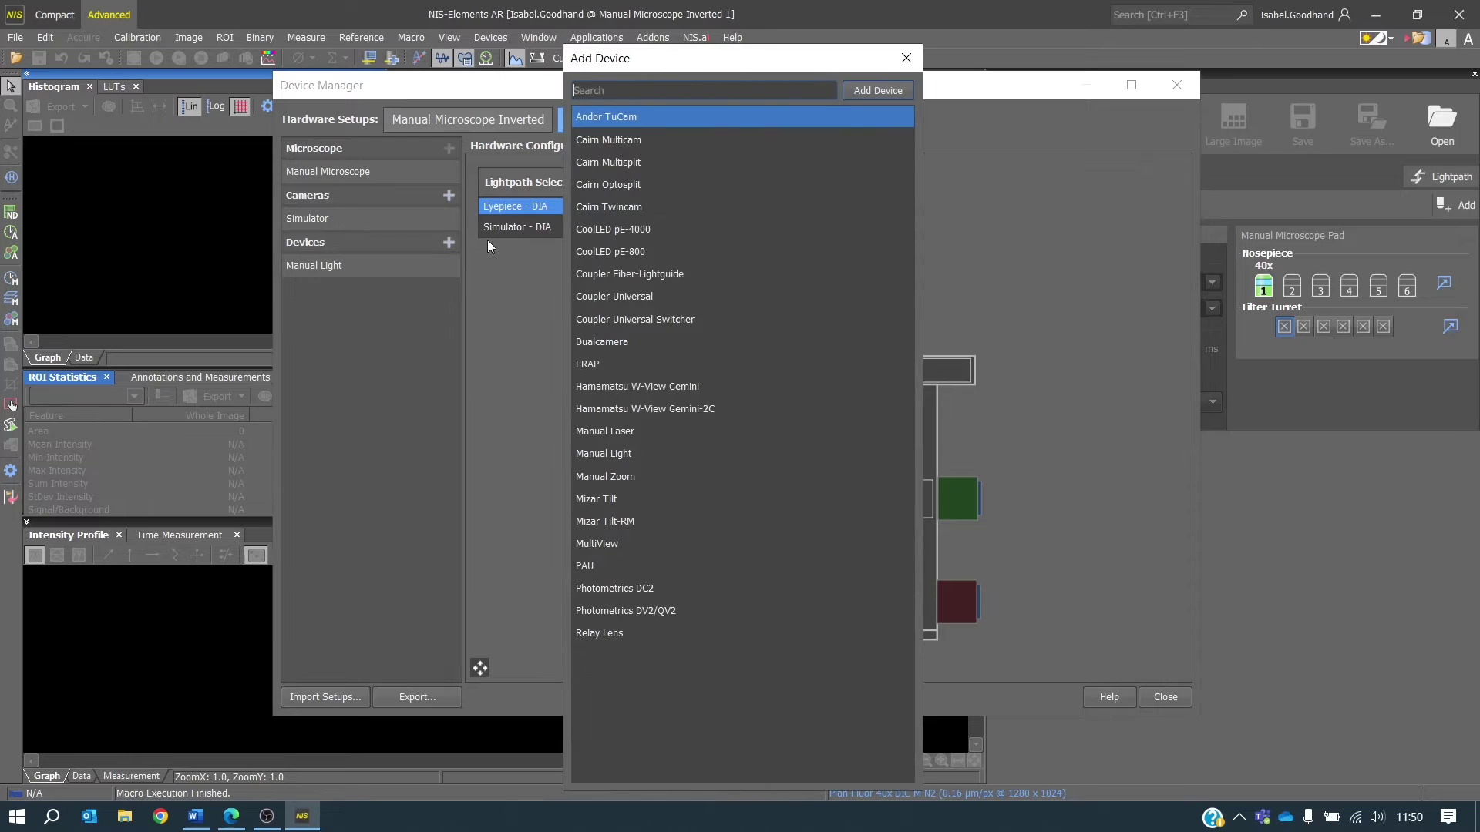
left_click(696, 252)
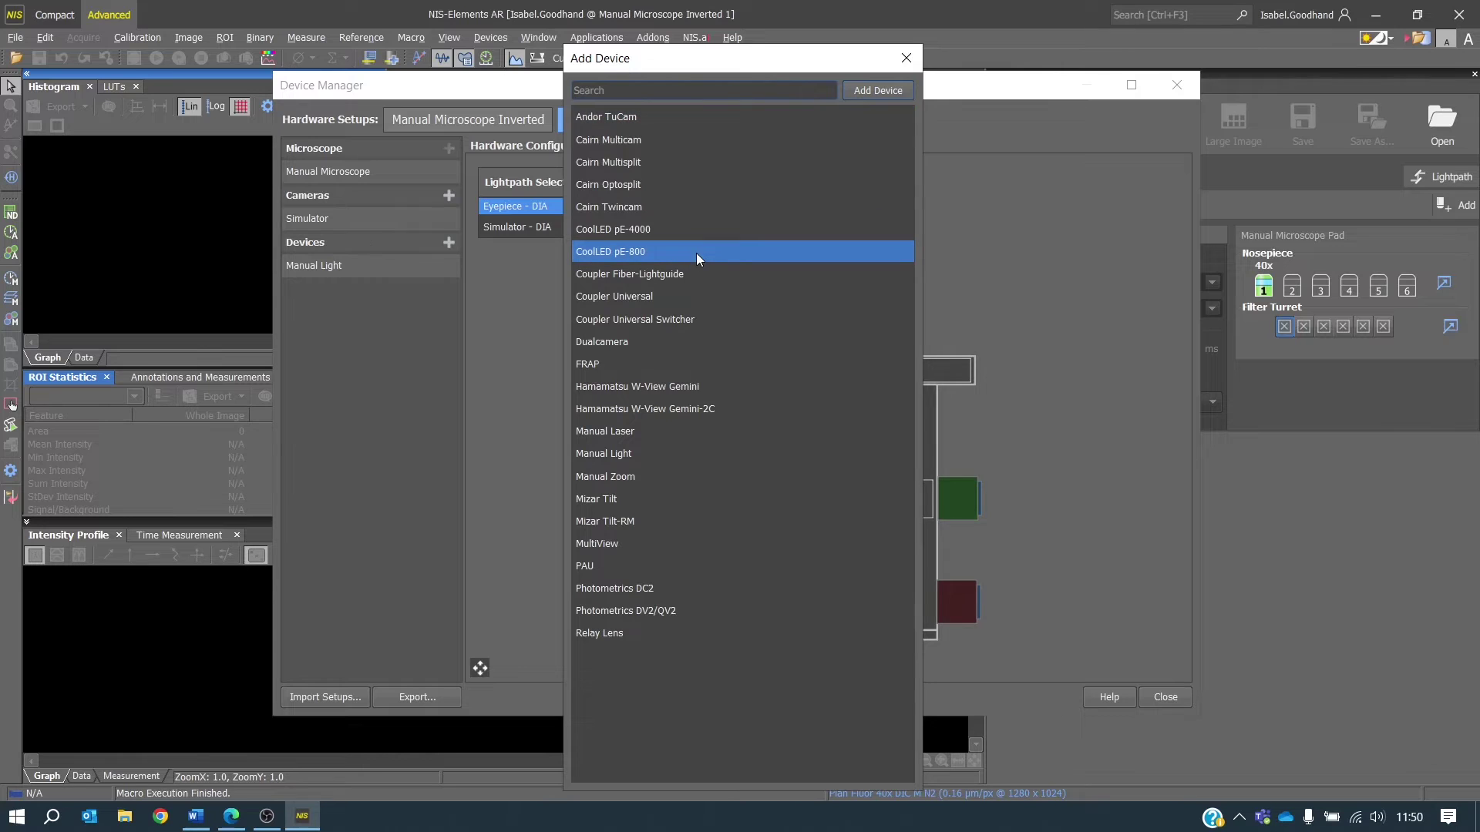
left_click(854, 91)
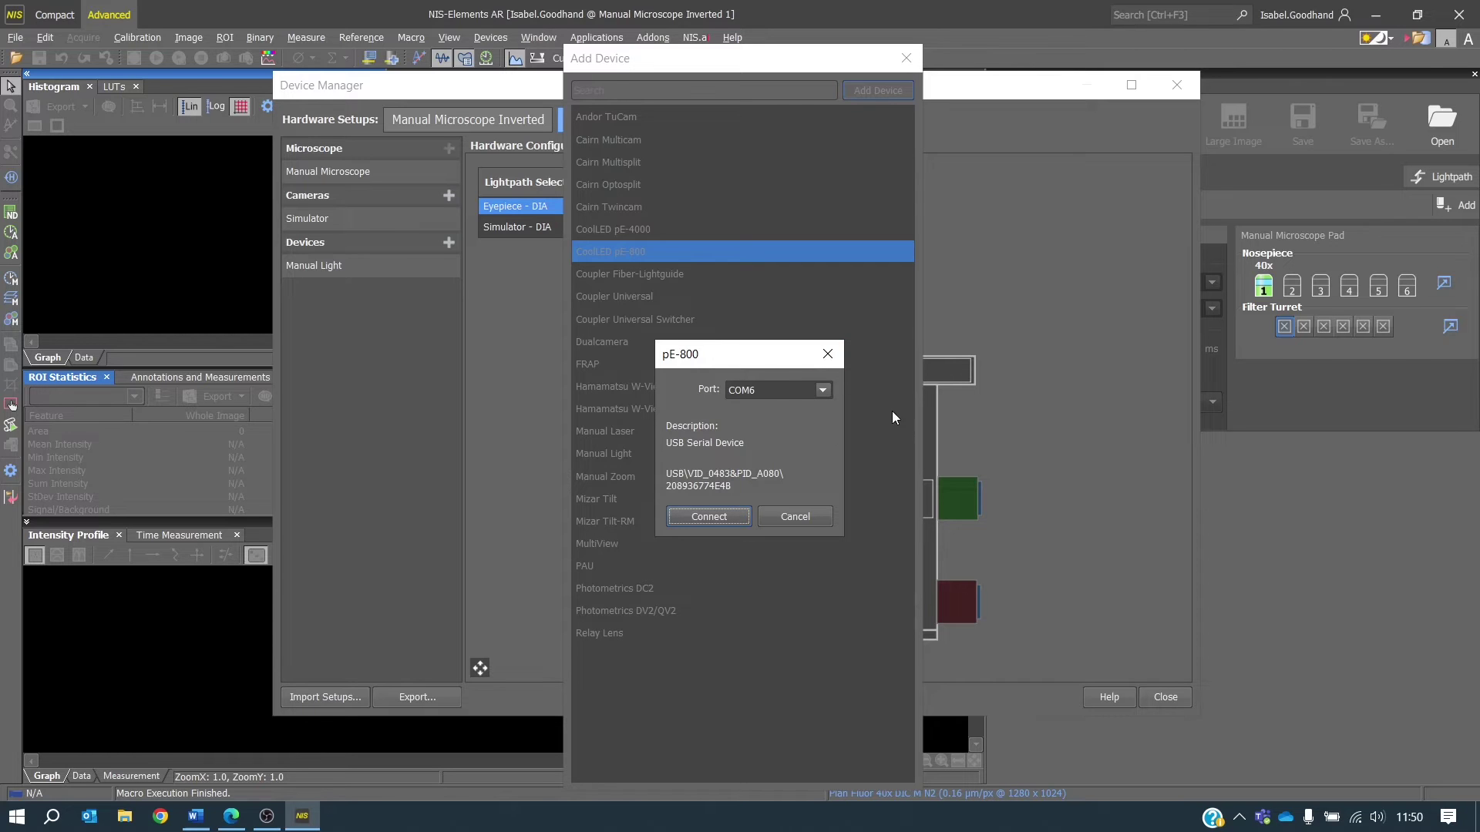
left_click(51, 816)
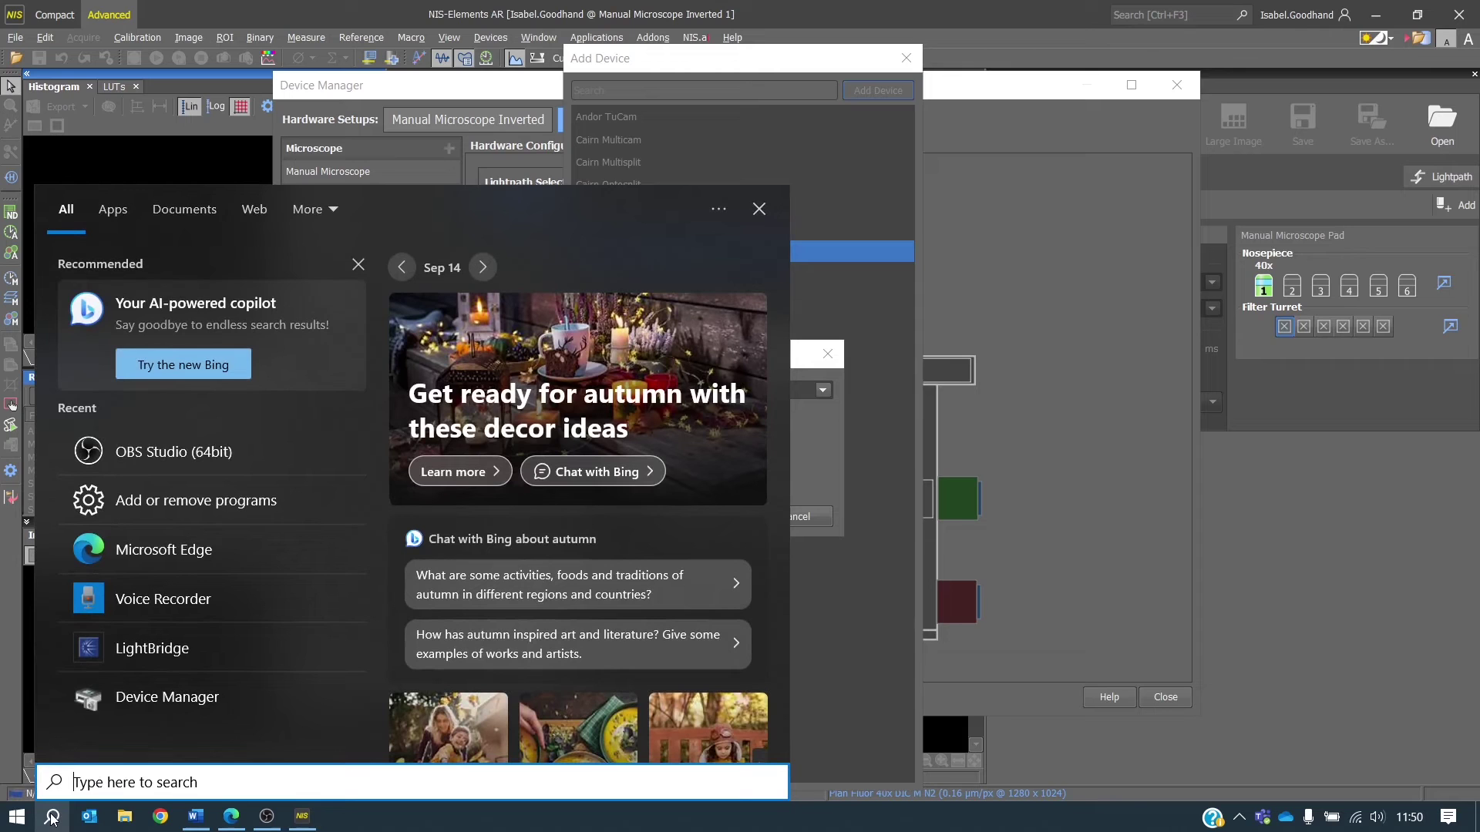
Step: Confirm under Ports (COM & LPT) that the USB Serial Device is on COM6, then close Device Manager
left_click(173, 698)
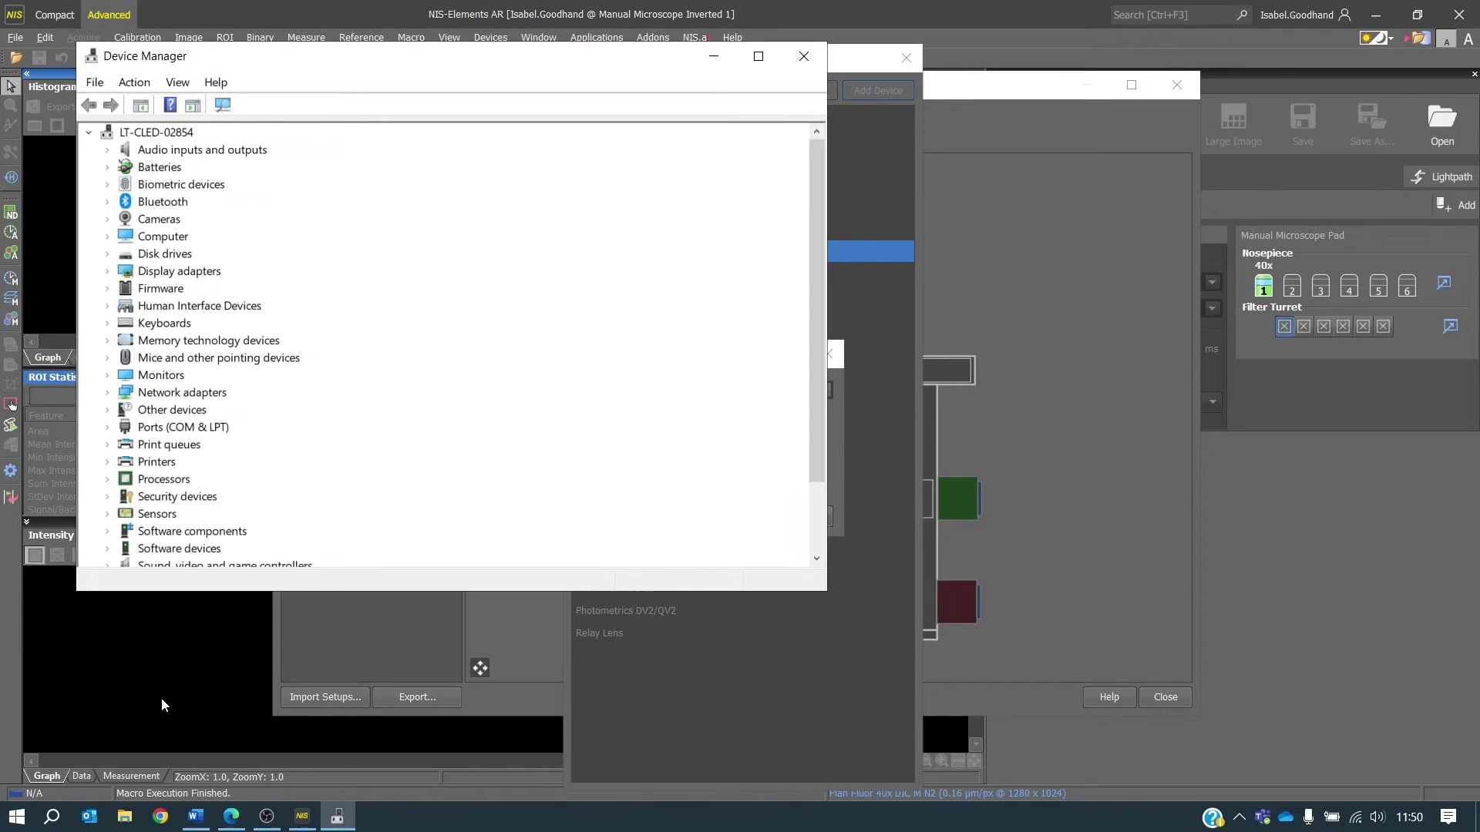
left_click(108, 428)
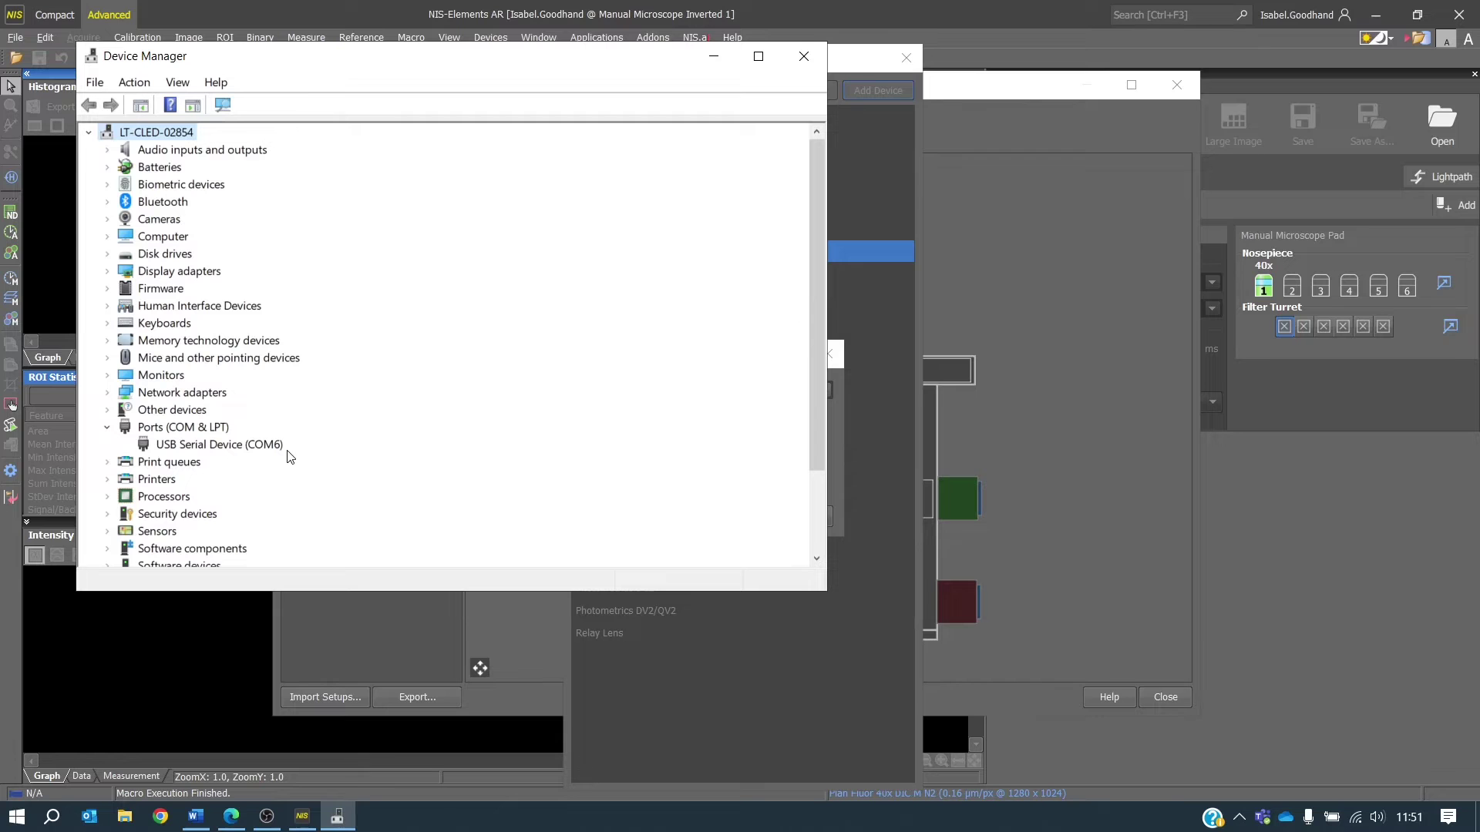
left_click(804, 55)
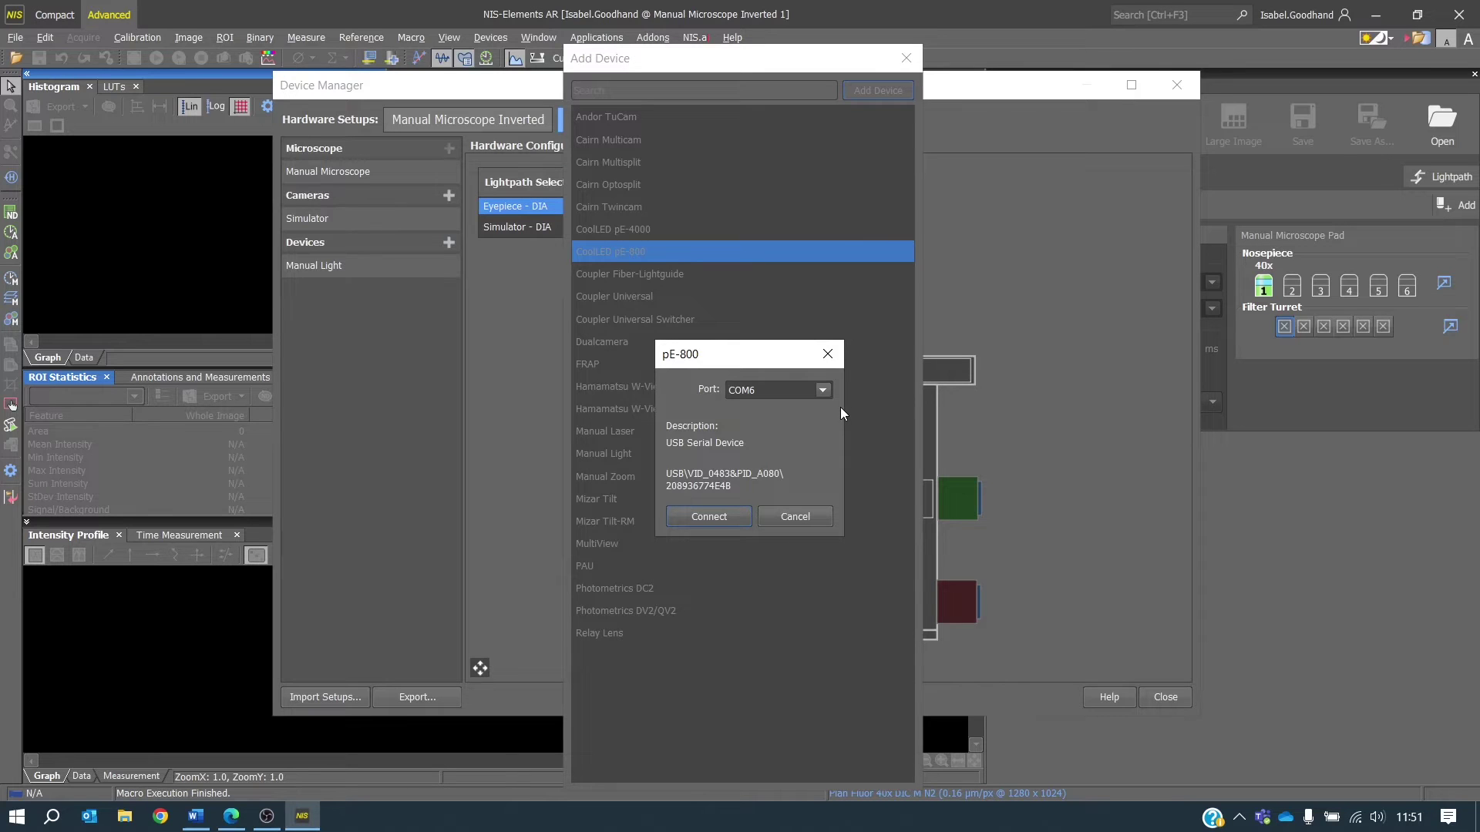
Step: Keep COM6 as the pE-800 port and connect the device
left_click(823, 390)
left_click(823, 391)
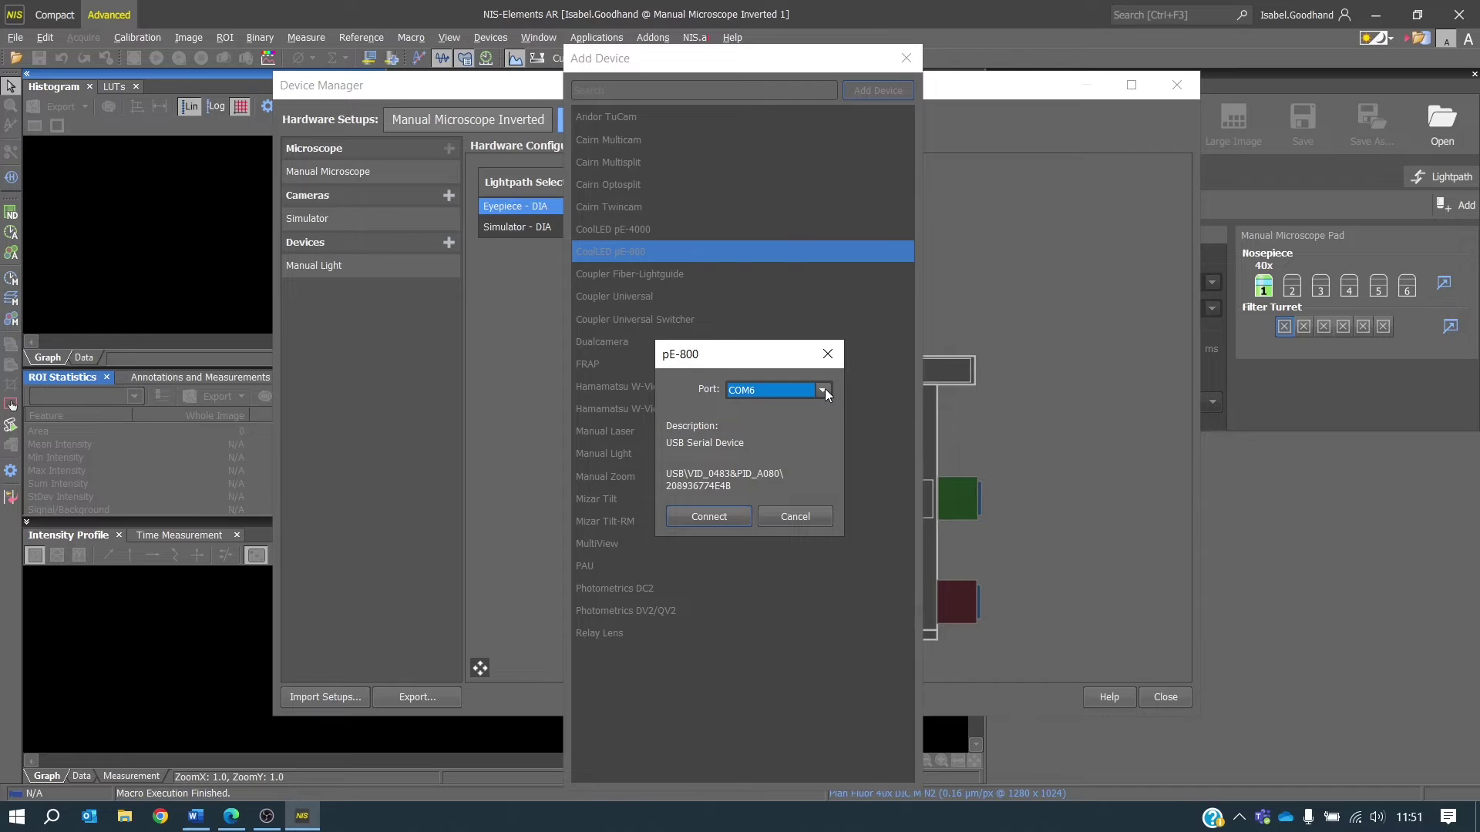
left_click(743, 517)
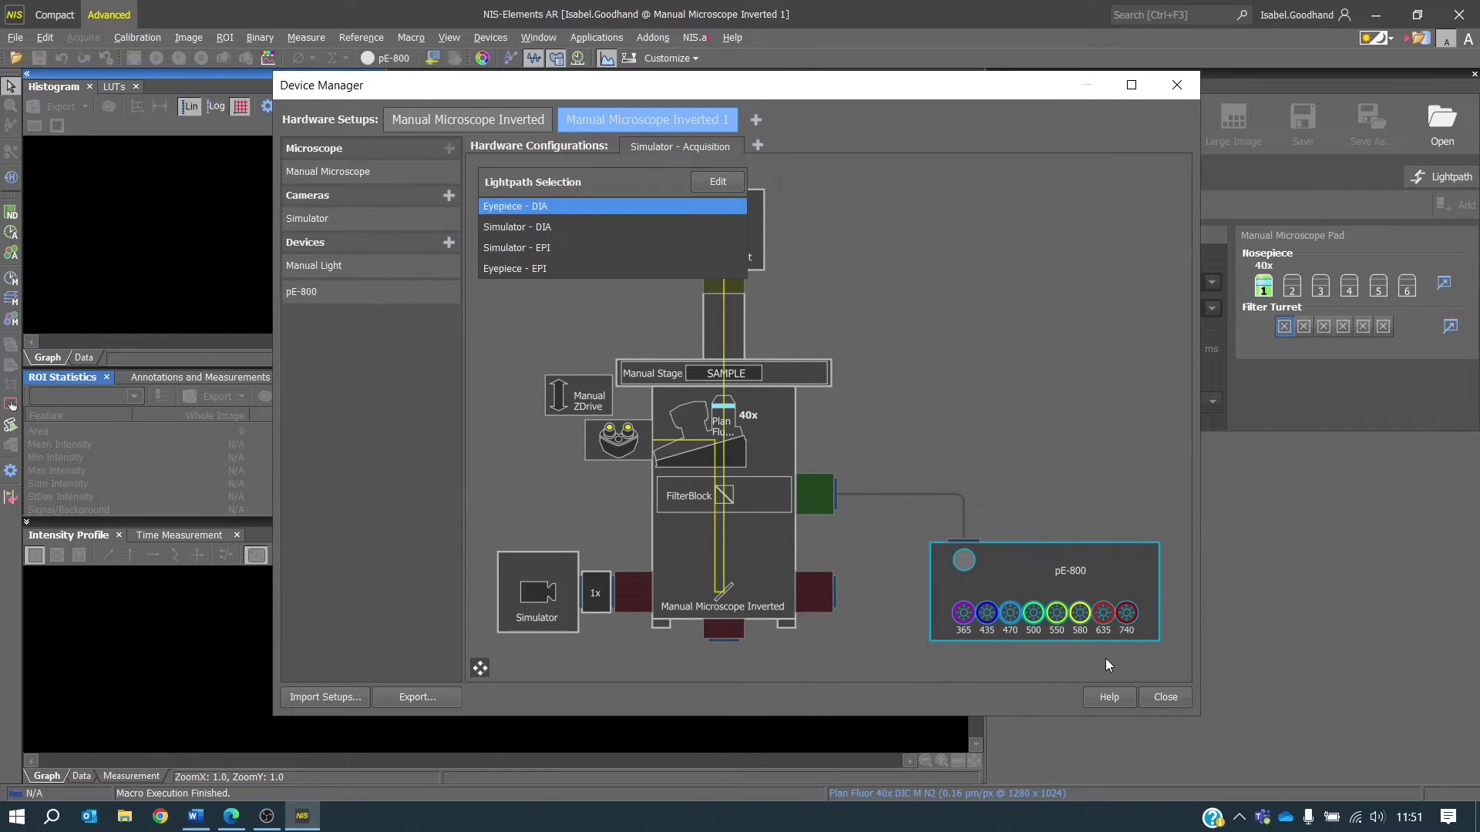
right_click(1011, 556)
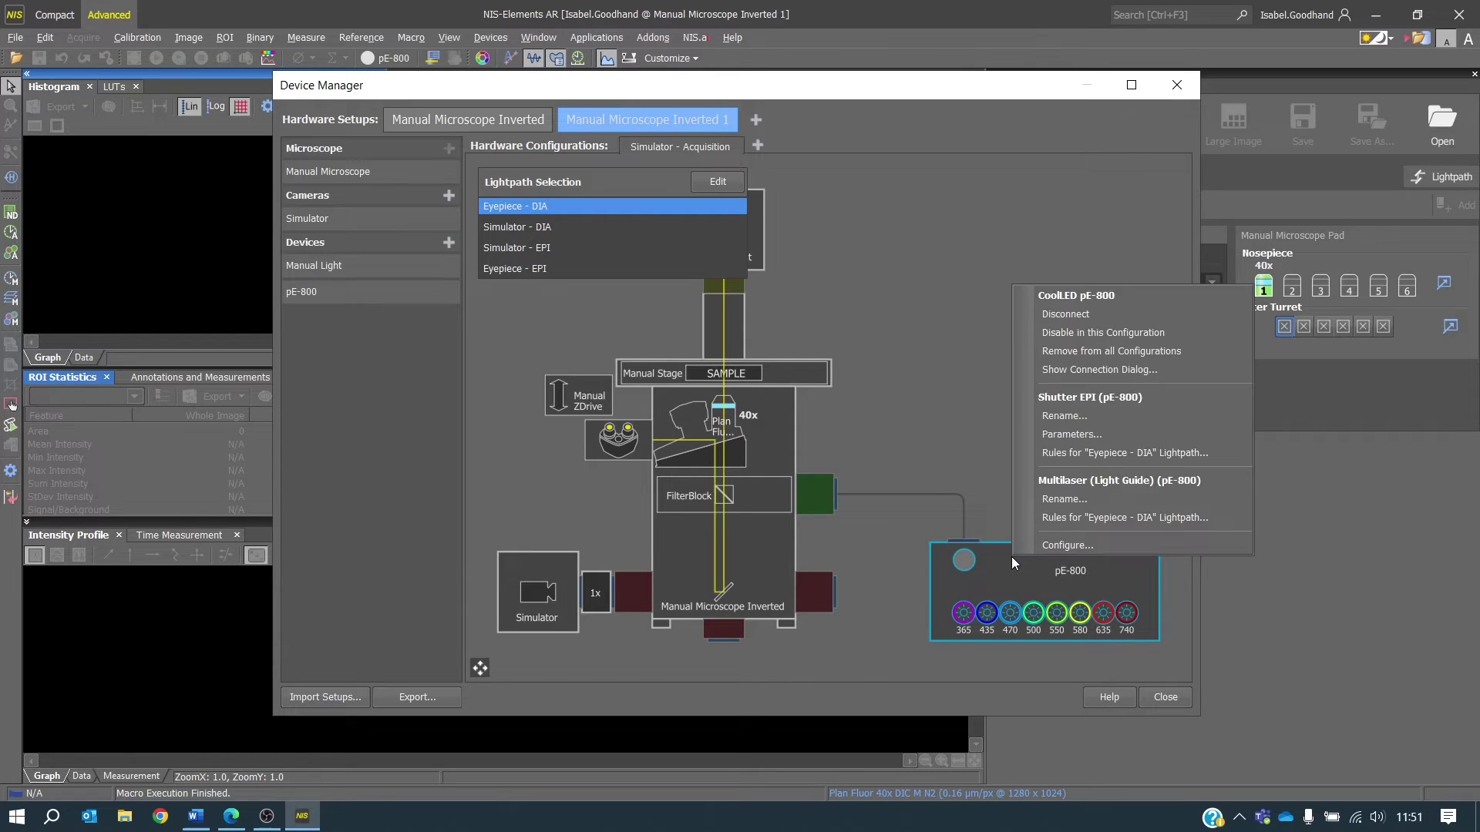
left_click(1107, 546)
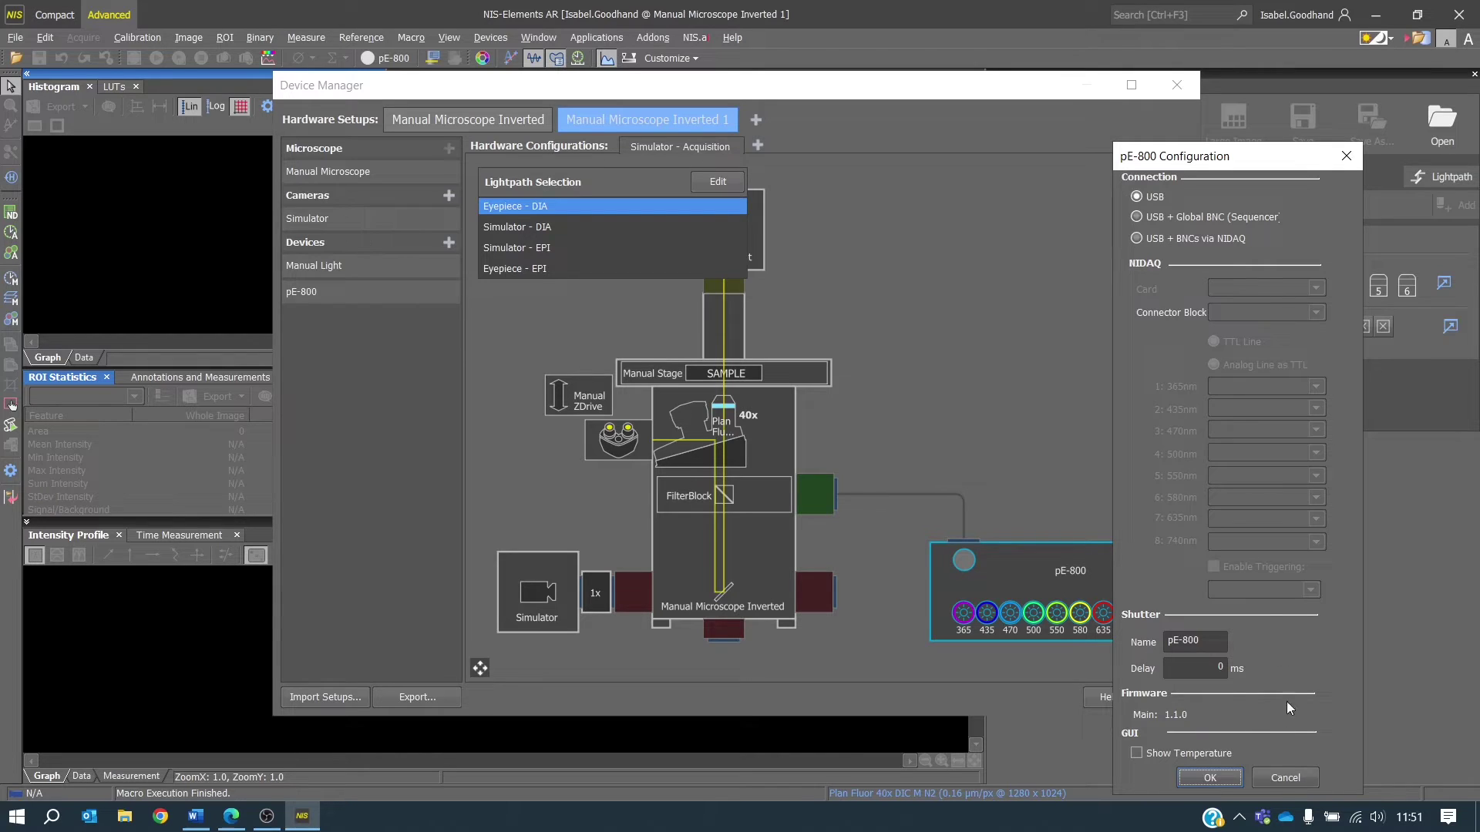
left_click(1230, 780)
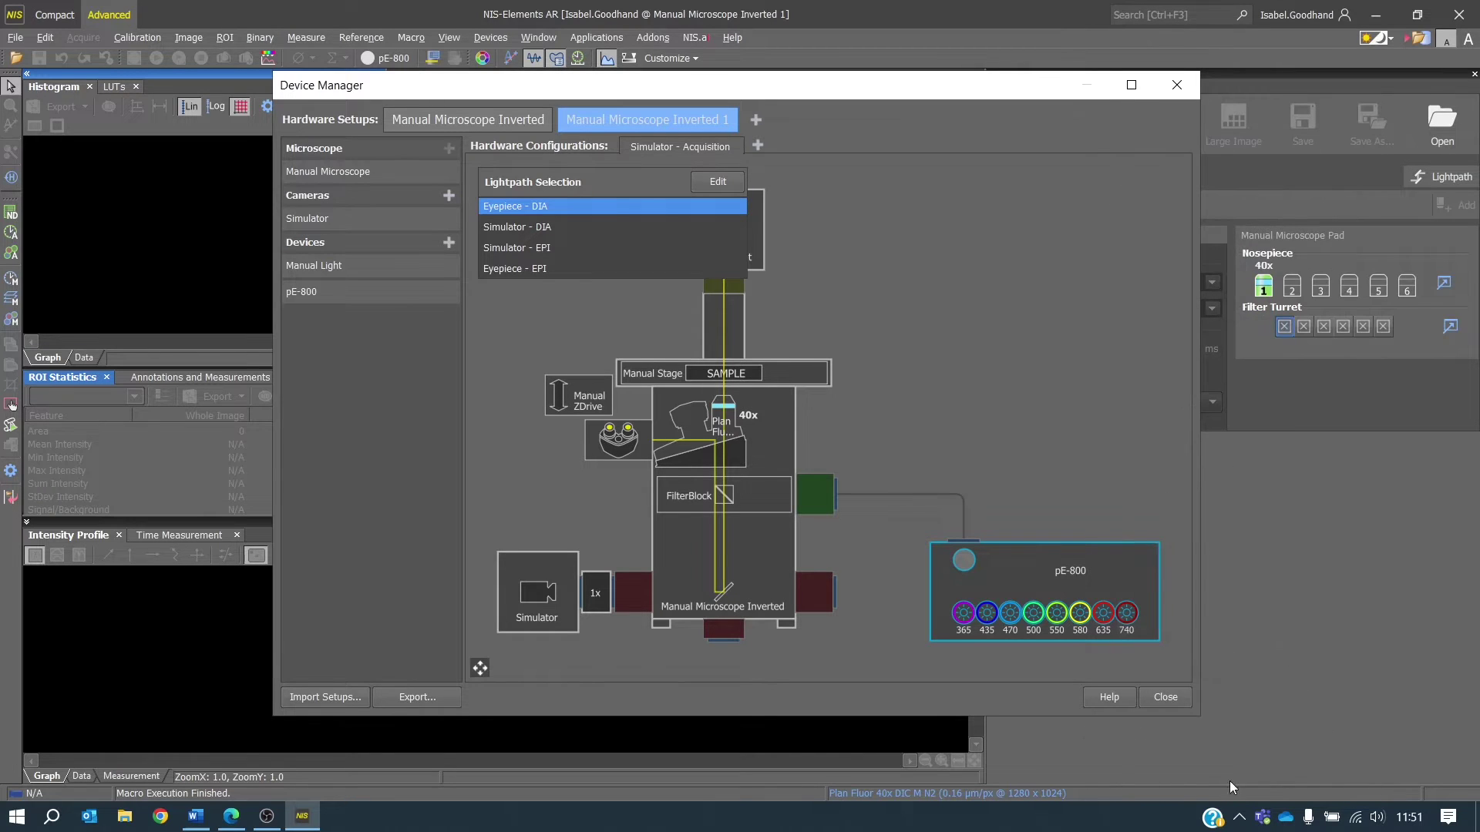
Step: Select the Simulator - EPI light path, then close the hardware Device Manager
left_click(570, 248)
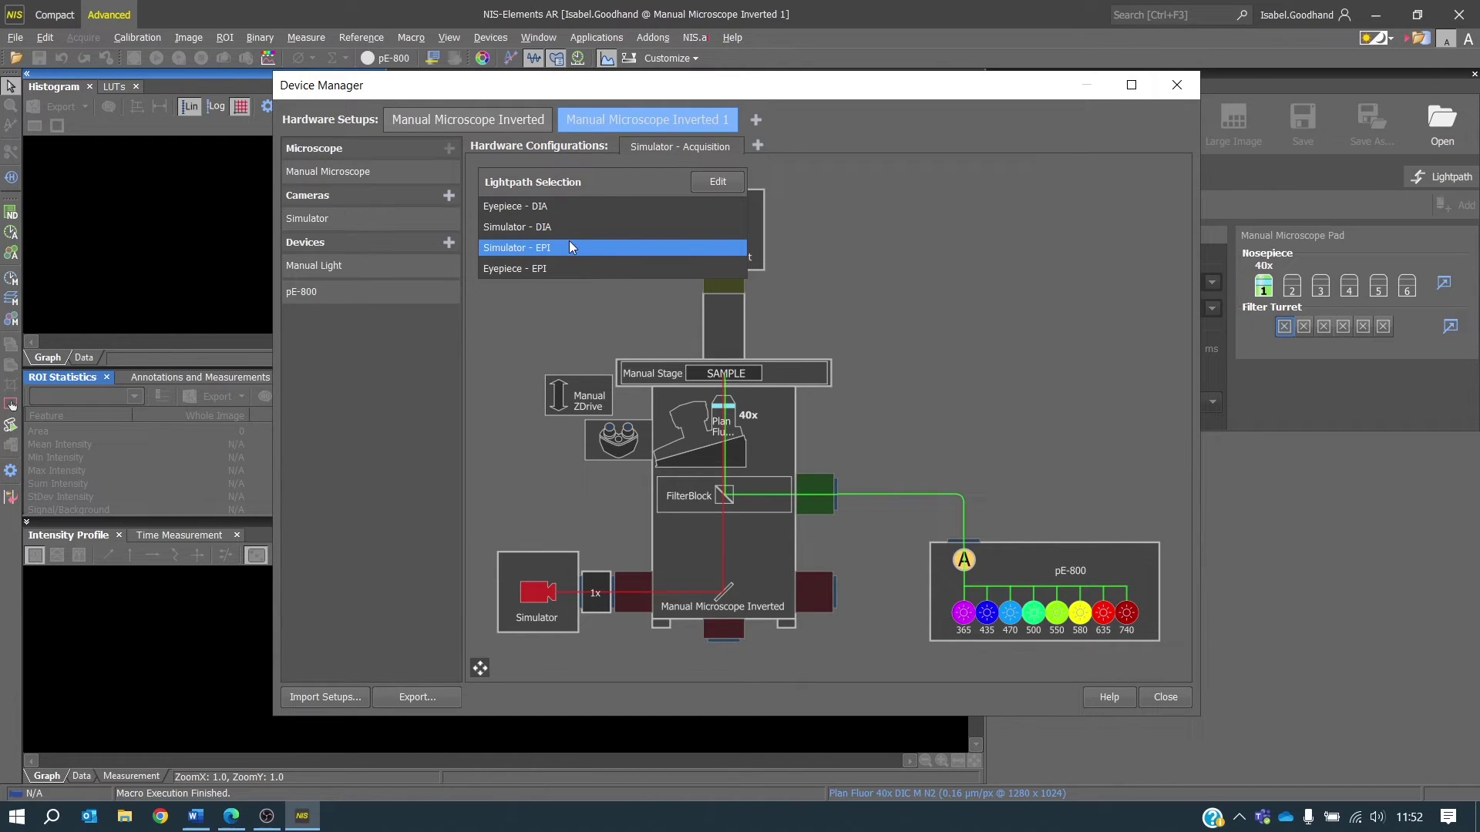
left_click(1176, 698)
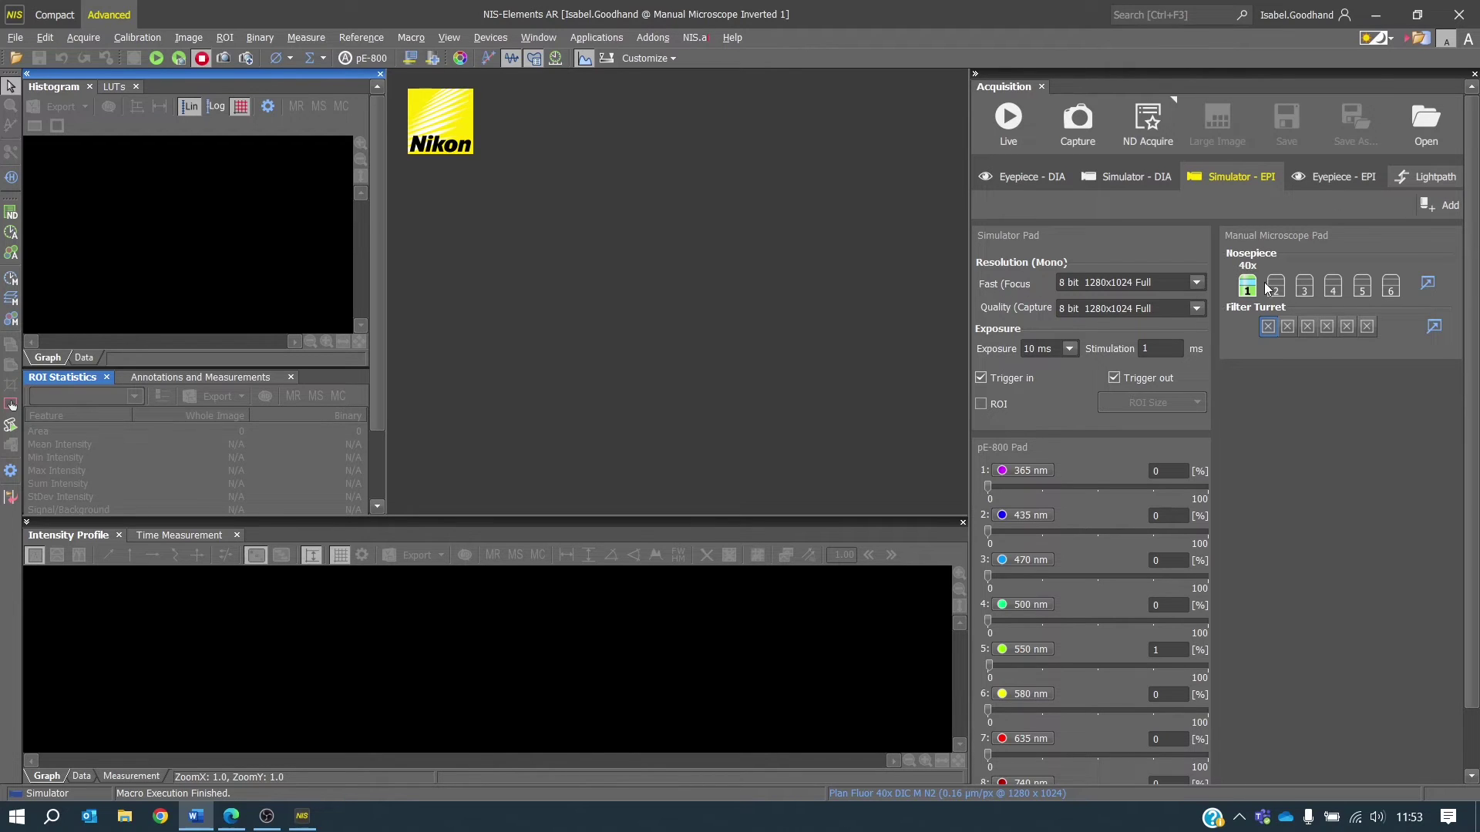
Step: Assign the DAPI filter to filter block position 1 and confirm the Filter Block Settings
left_click(497, 40)
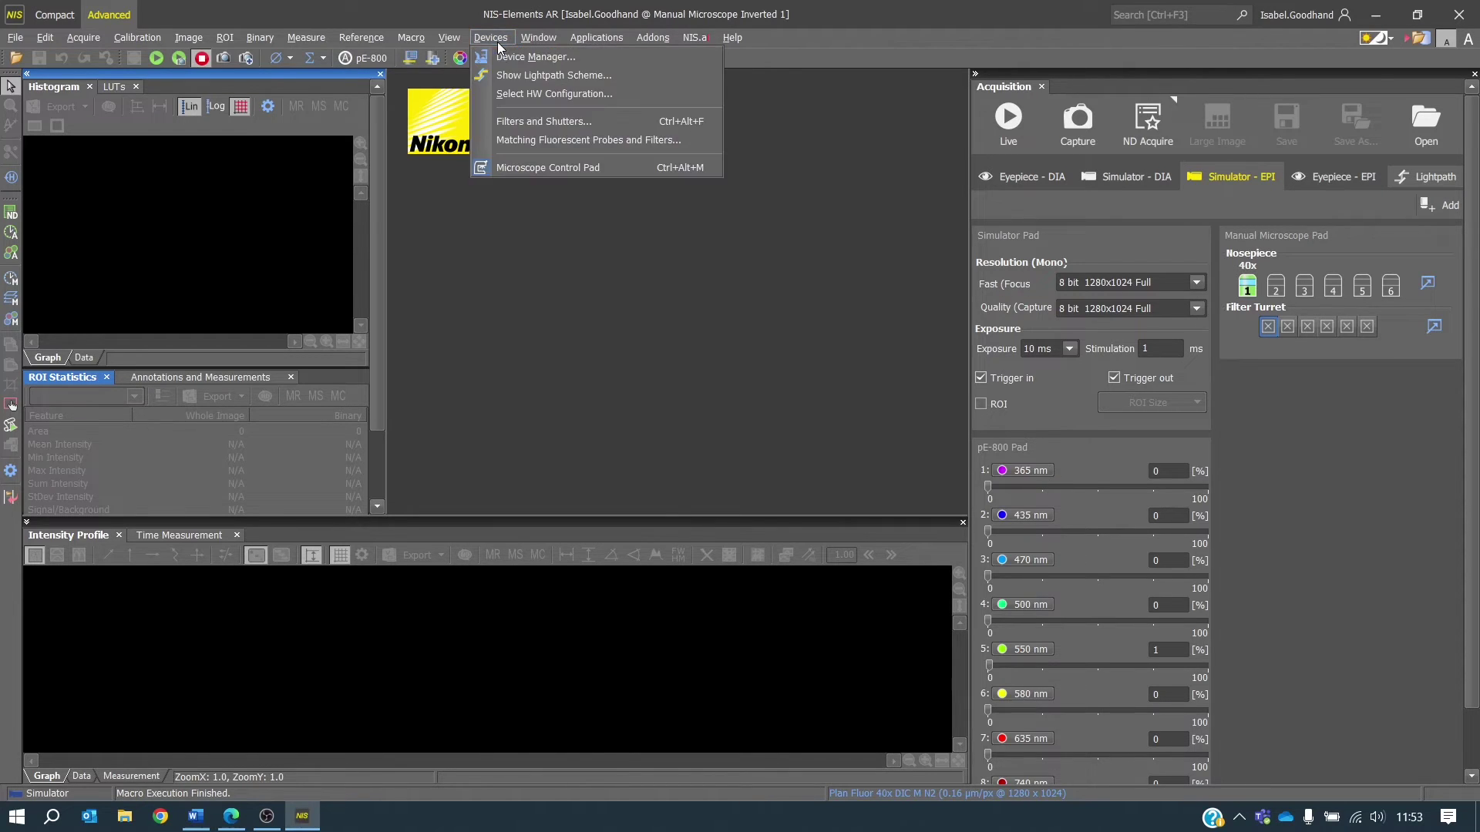
left_click(622, 122)
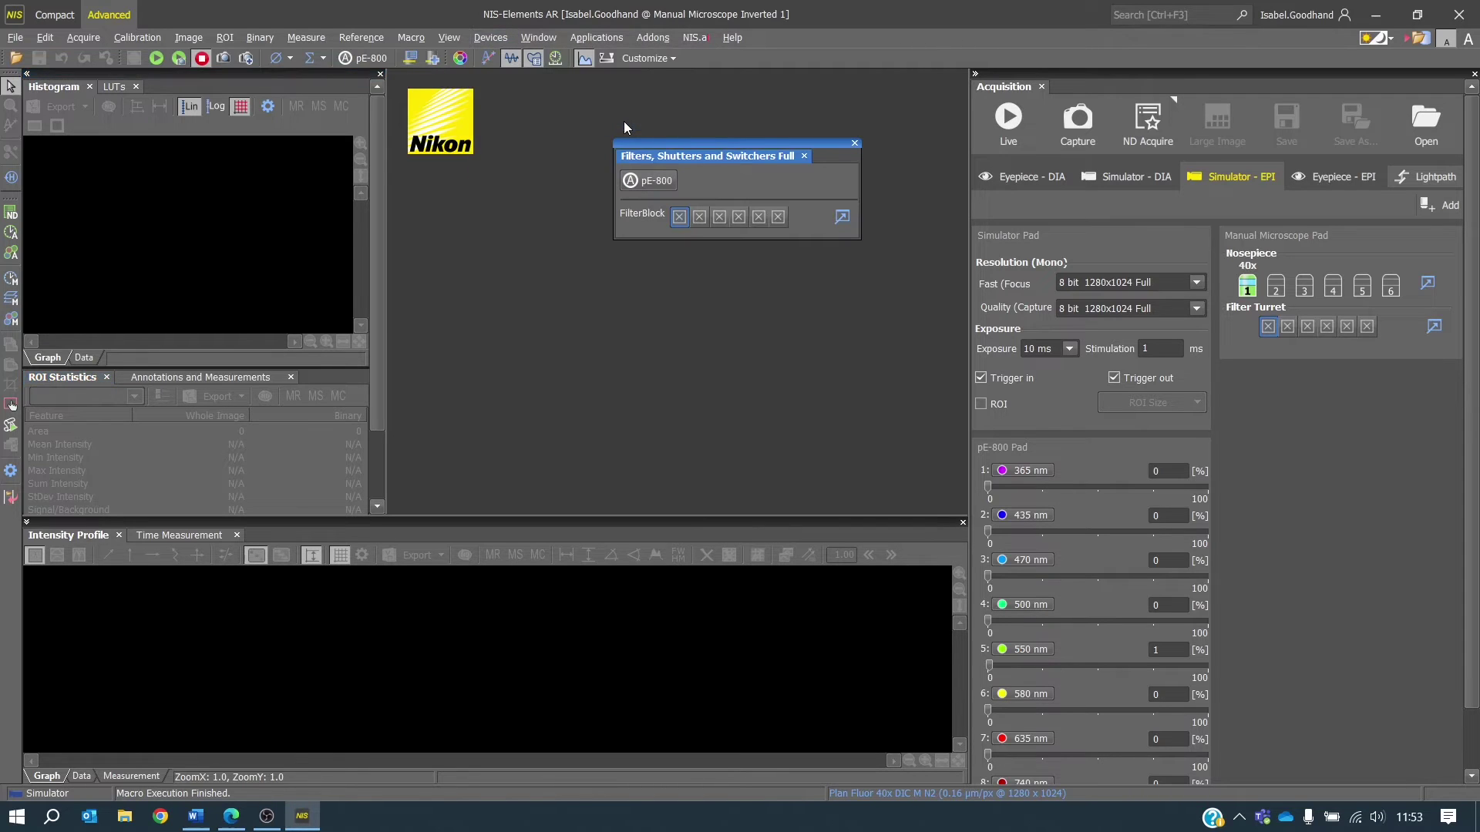
left_click(842, 218)
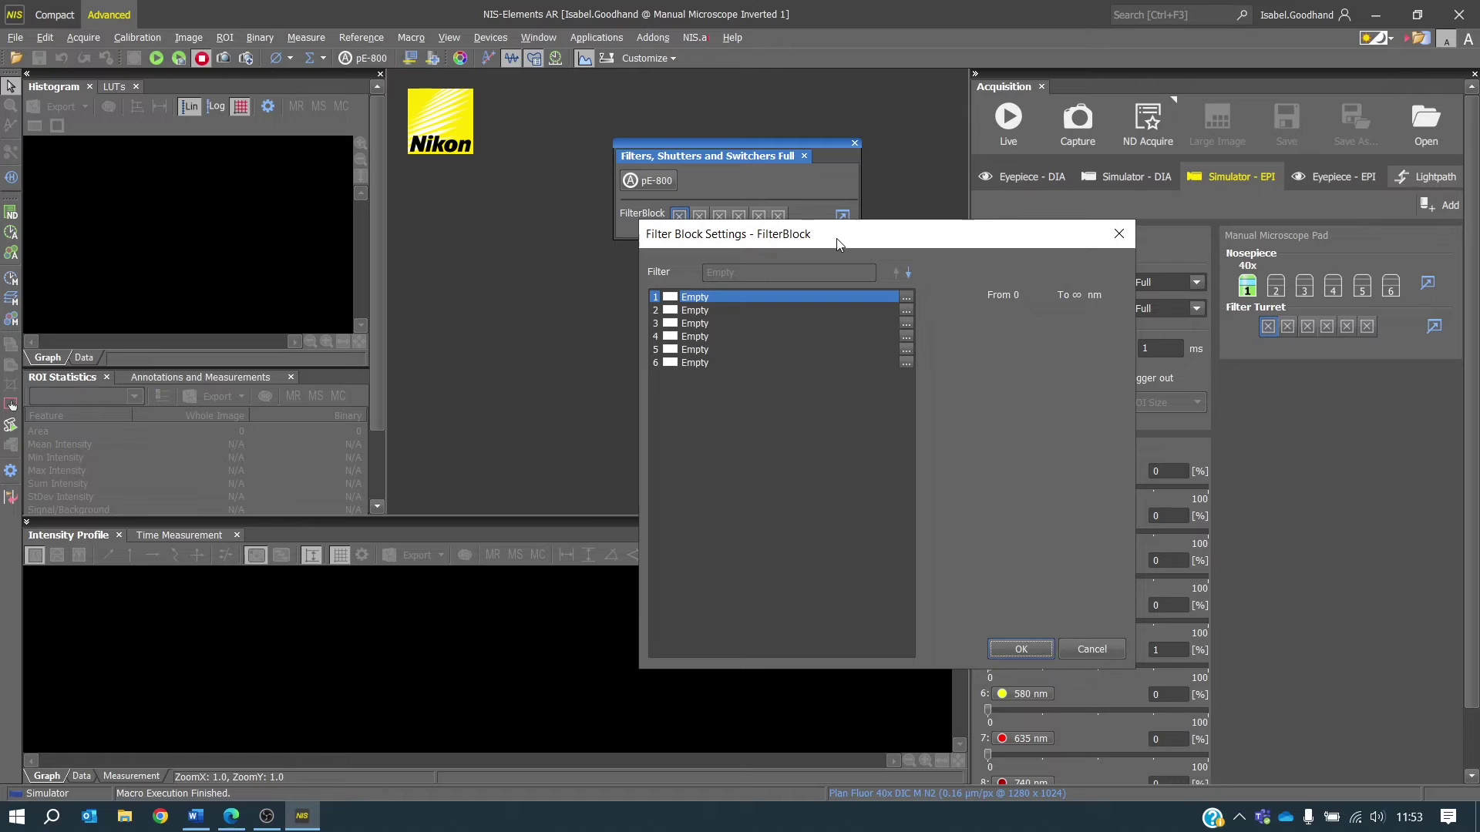
left_click(907, 298)
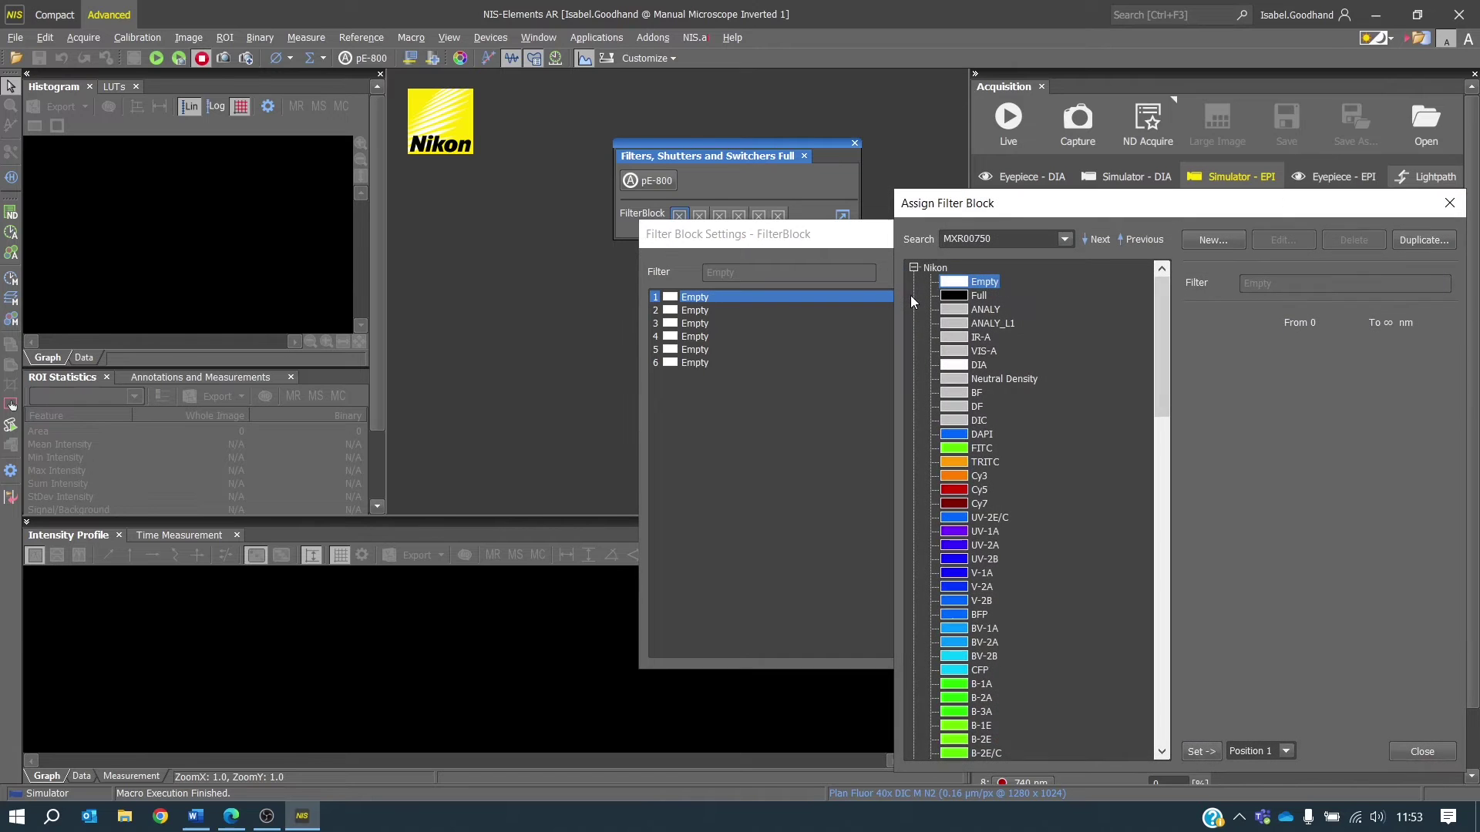
left_click(992, 434)
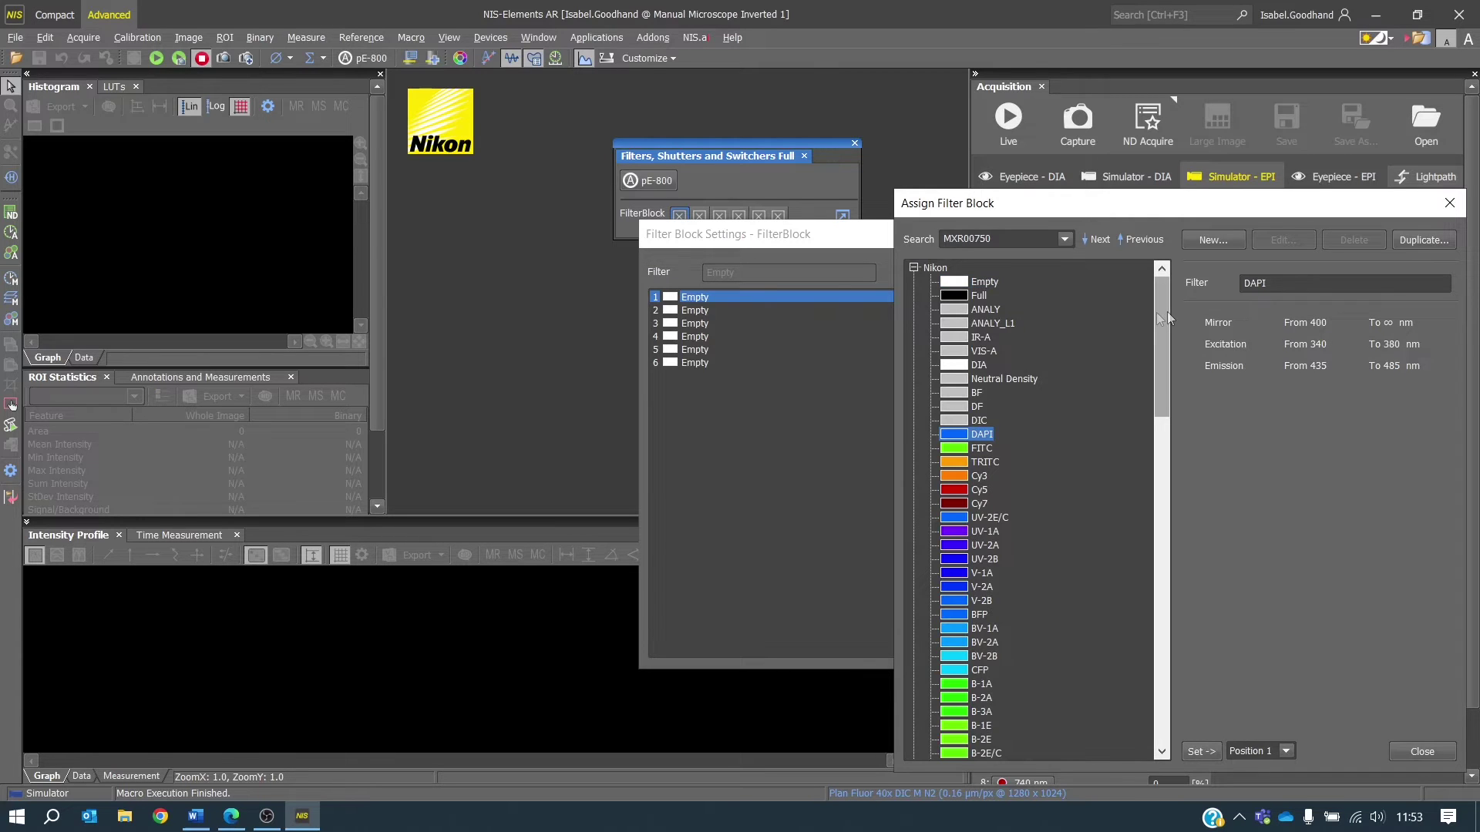
left_click_drag(1167, 312, 1164, 672)
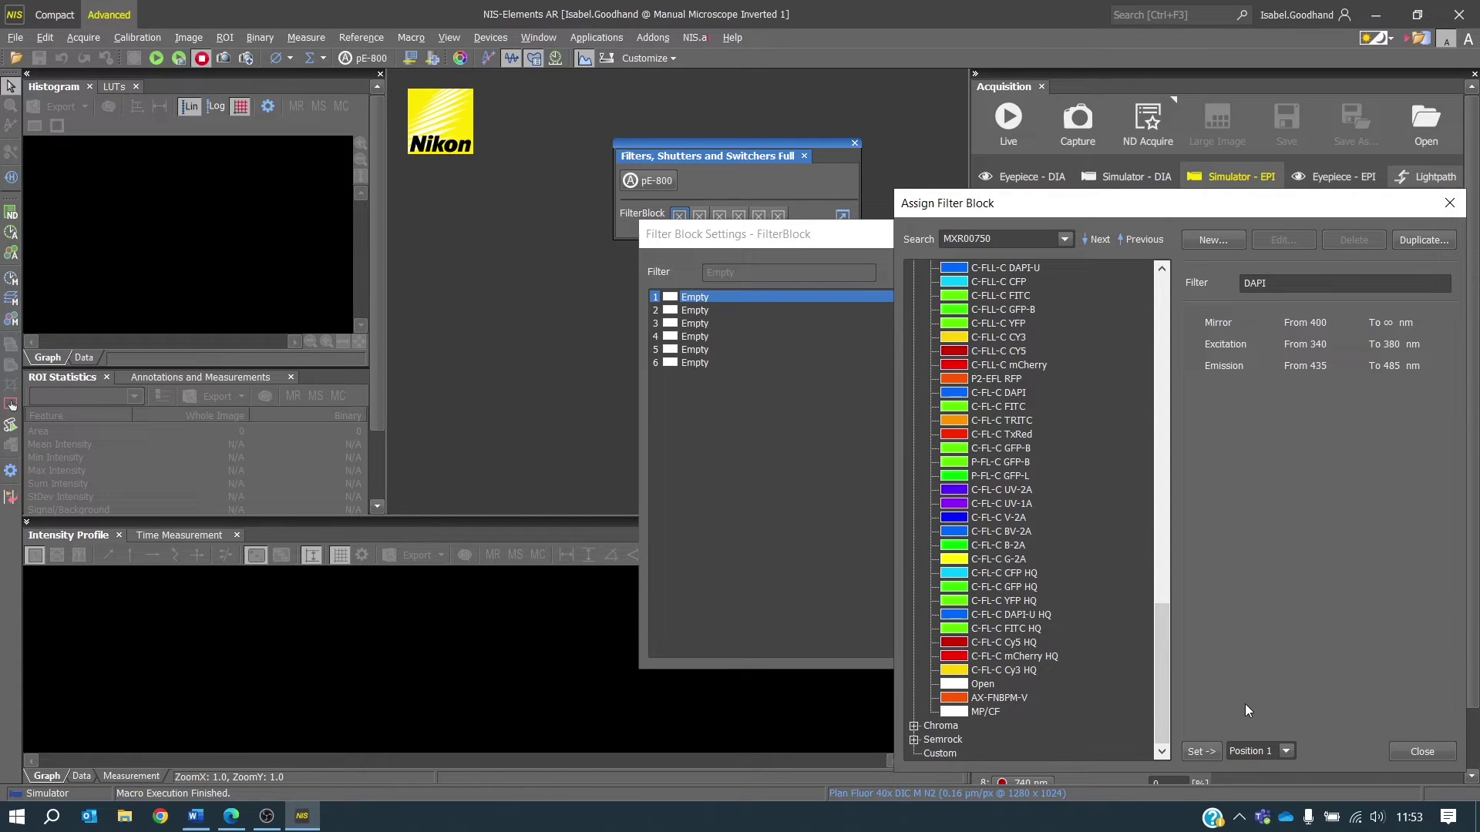
left_click(1199, 752)
left_click(1285, 751)
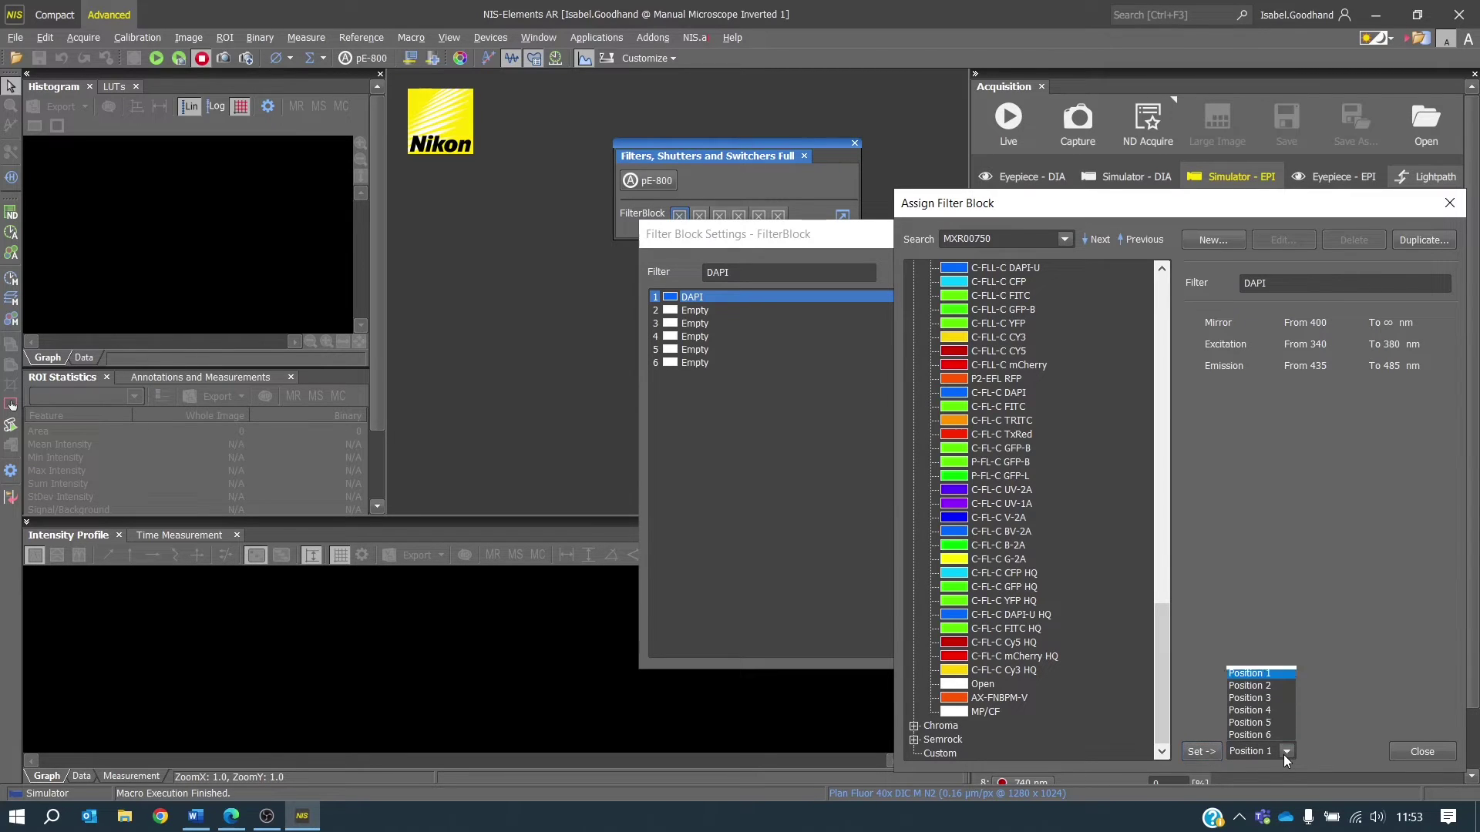
left_click(1283, 755)
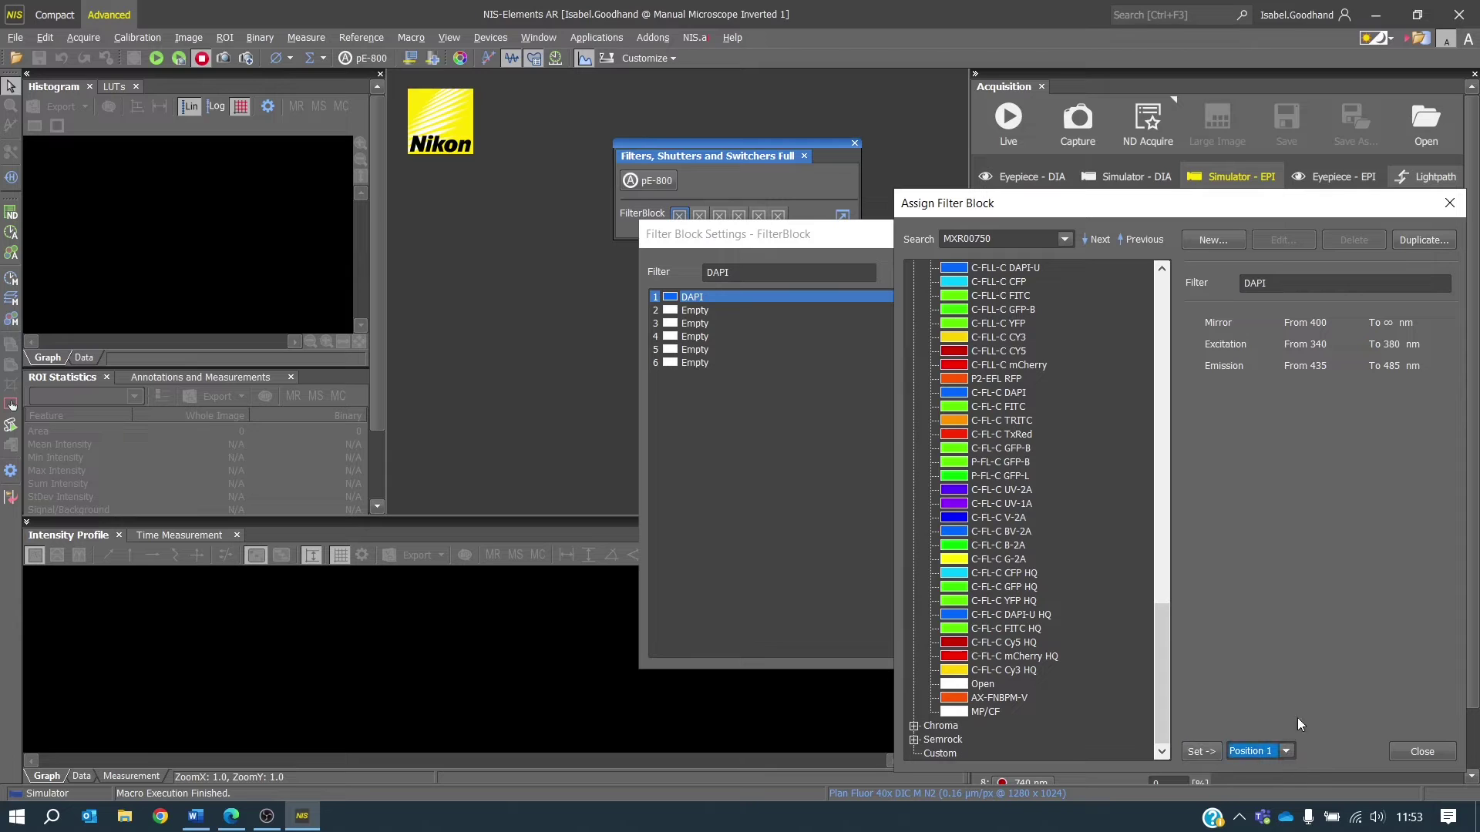
left_click(1440, 752)
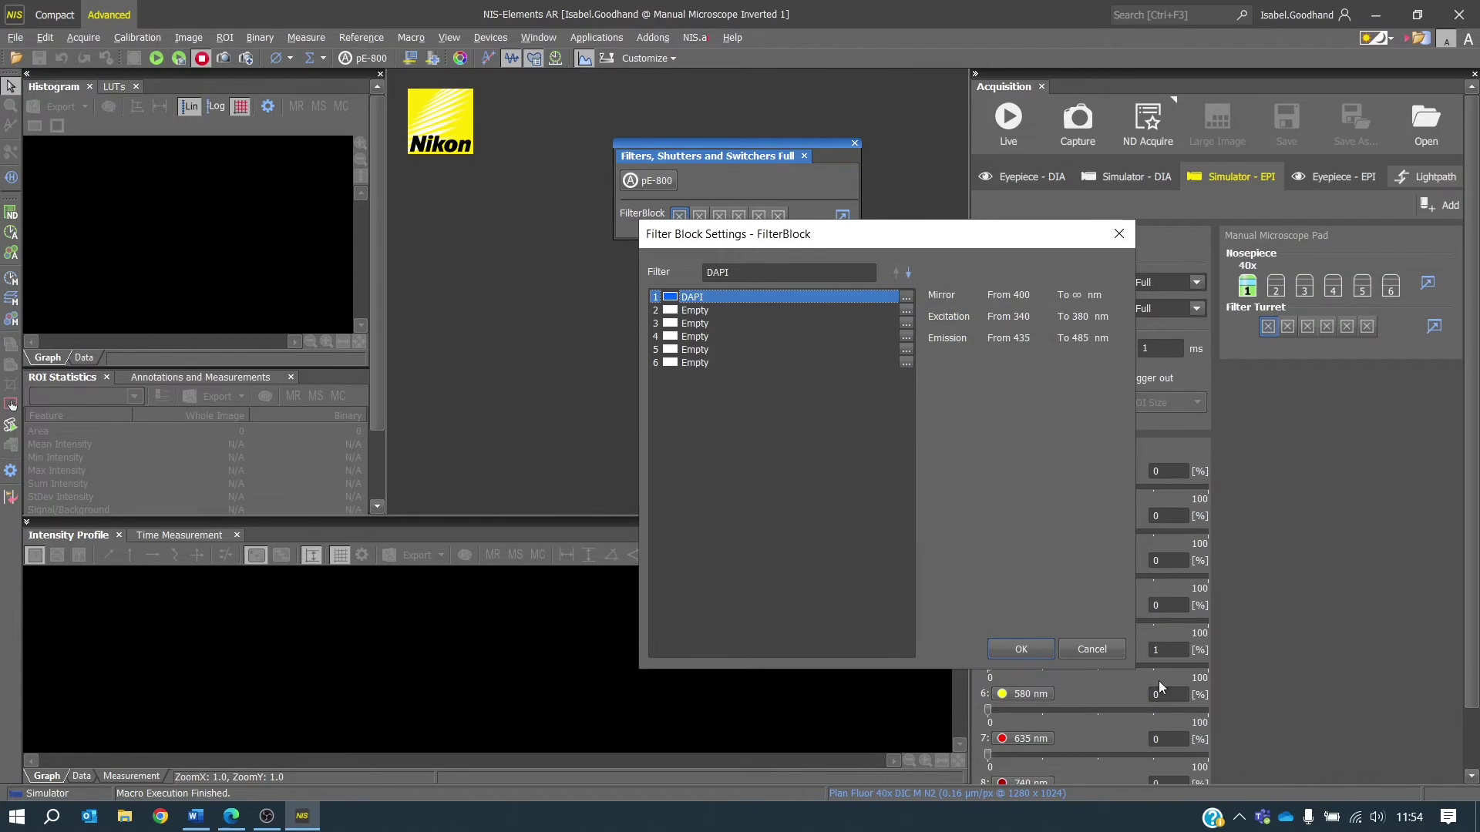
left_click(1042, 648)
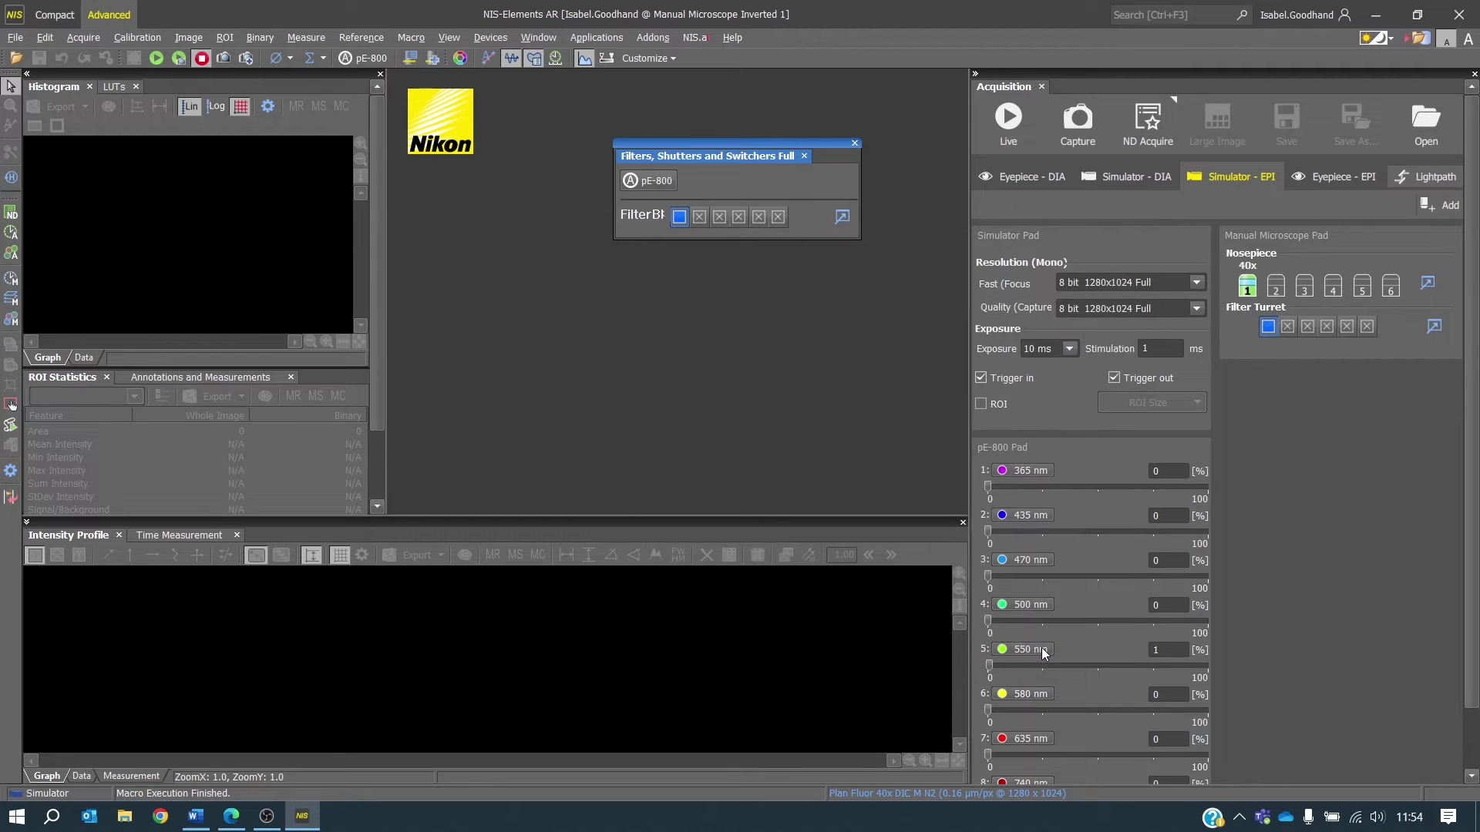
Step: Close the floating Filters, Shutters and Switchers Full window
left_click(853, 144)
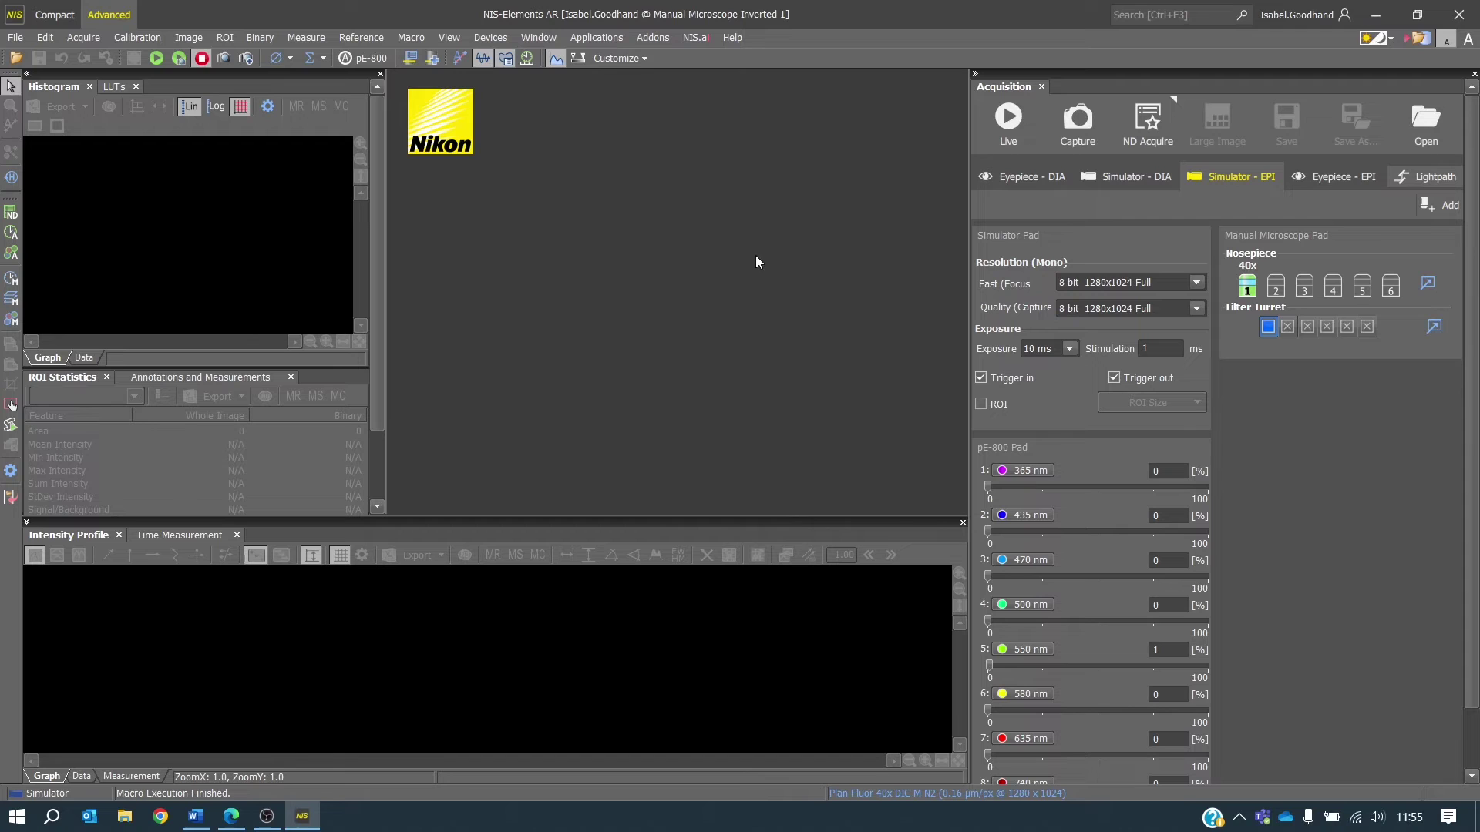
Step: Add the pE-800 Pad from Customize > Acquisition Controls to the toolbar
left_click(619, 62)
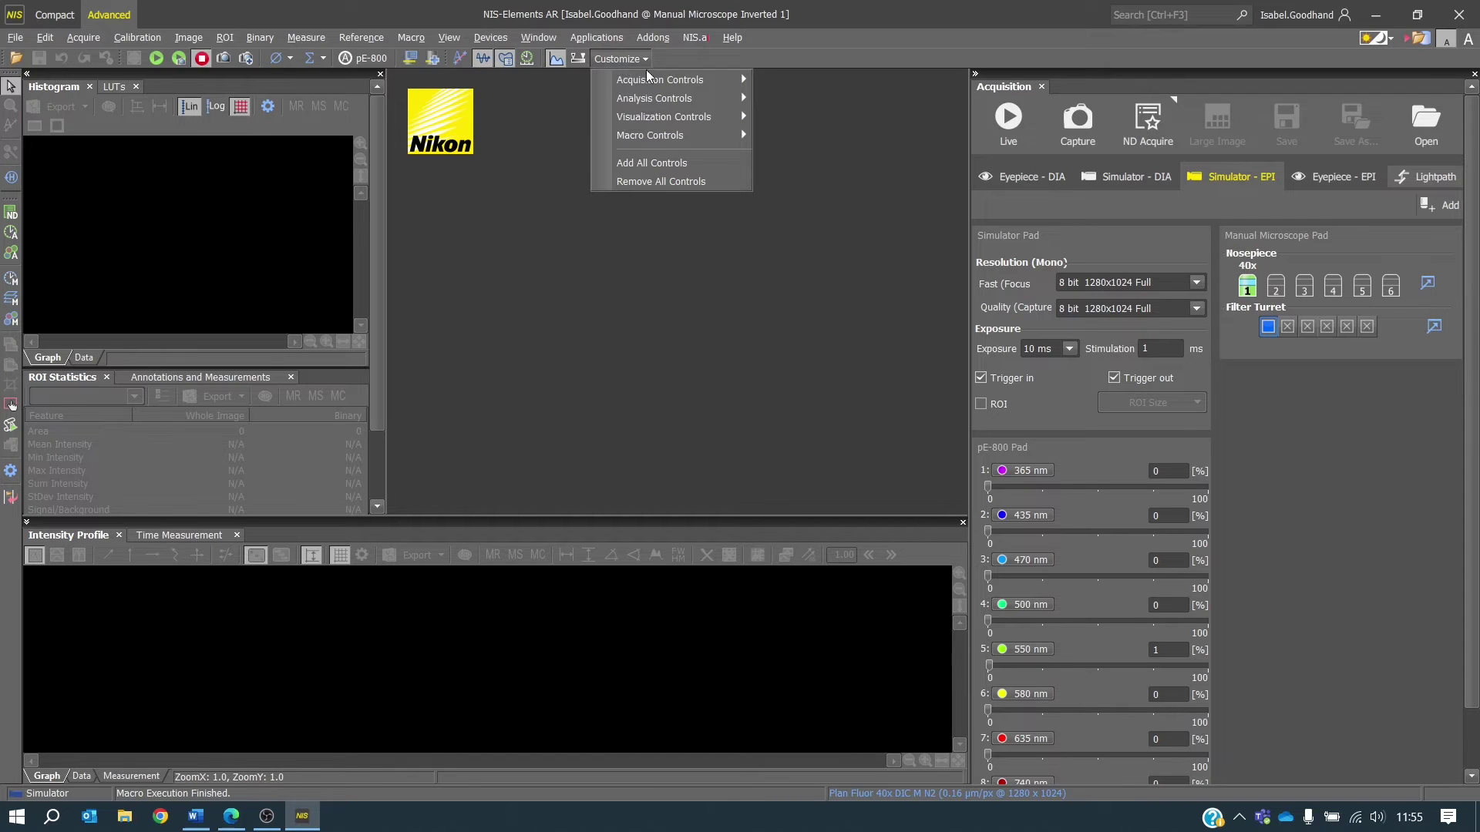
mouse_move(670, 82)
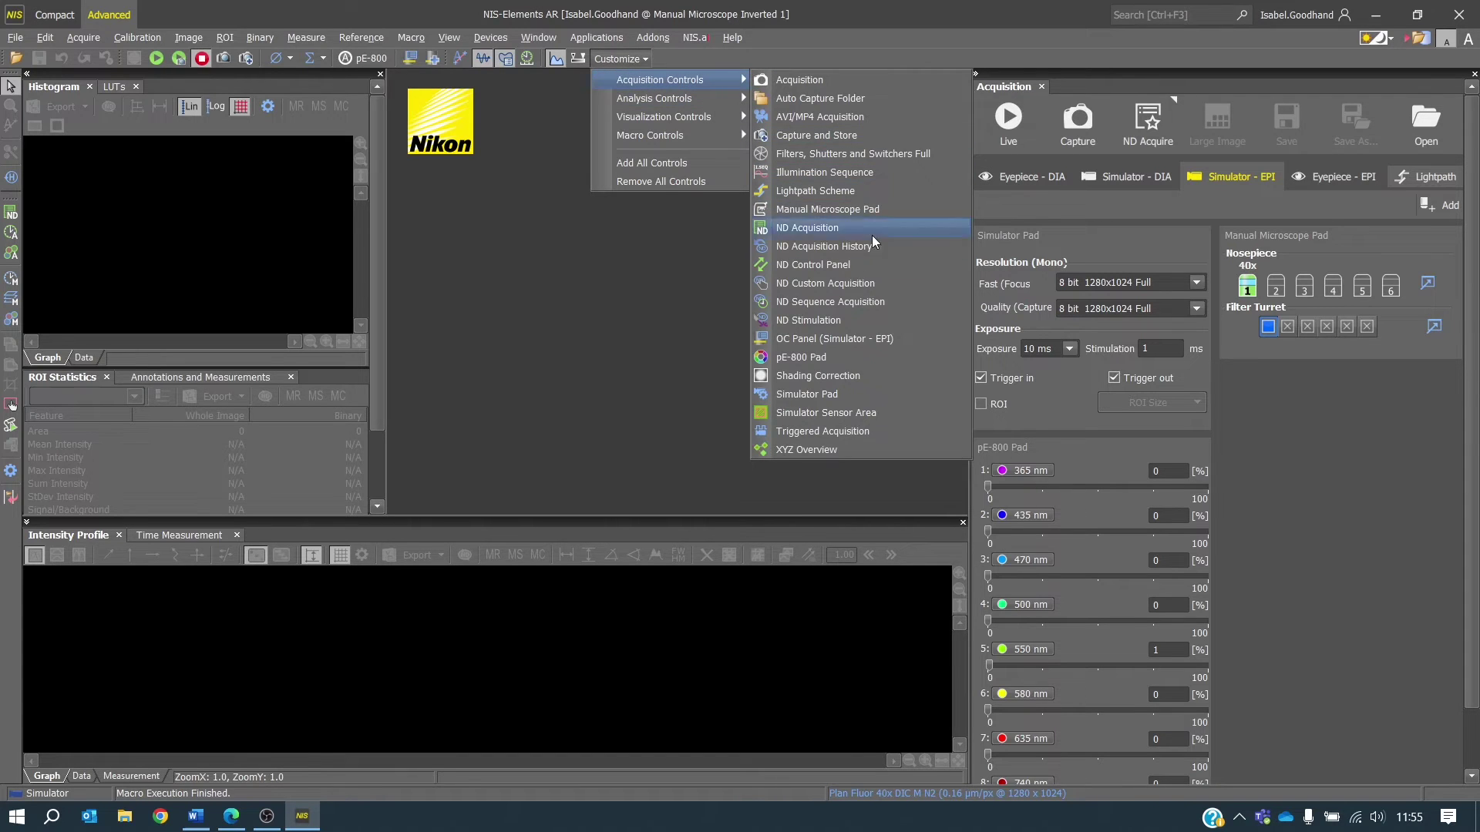
left_click(855, 357)
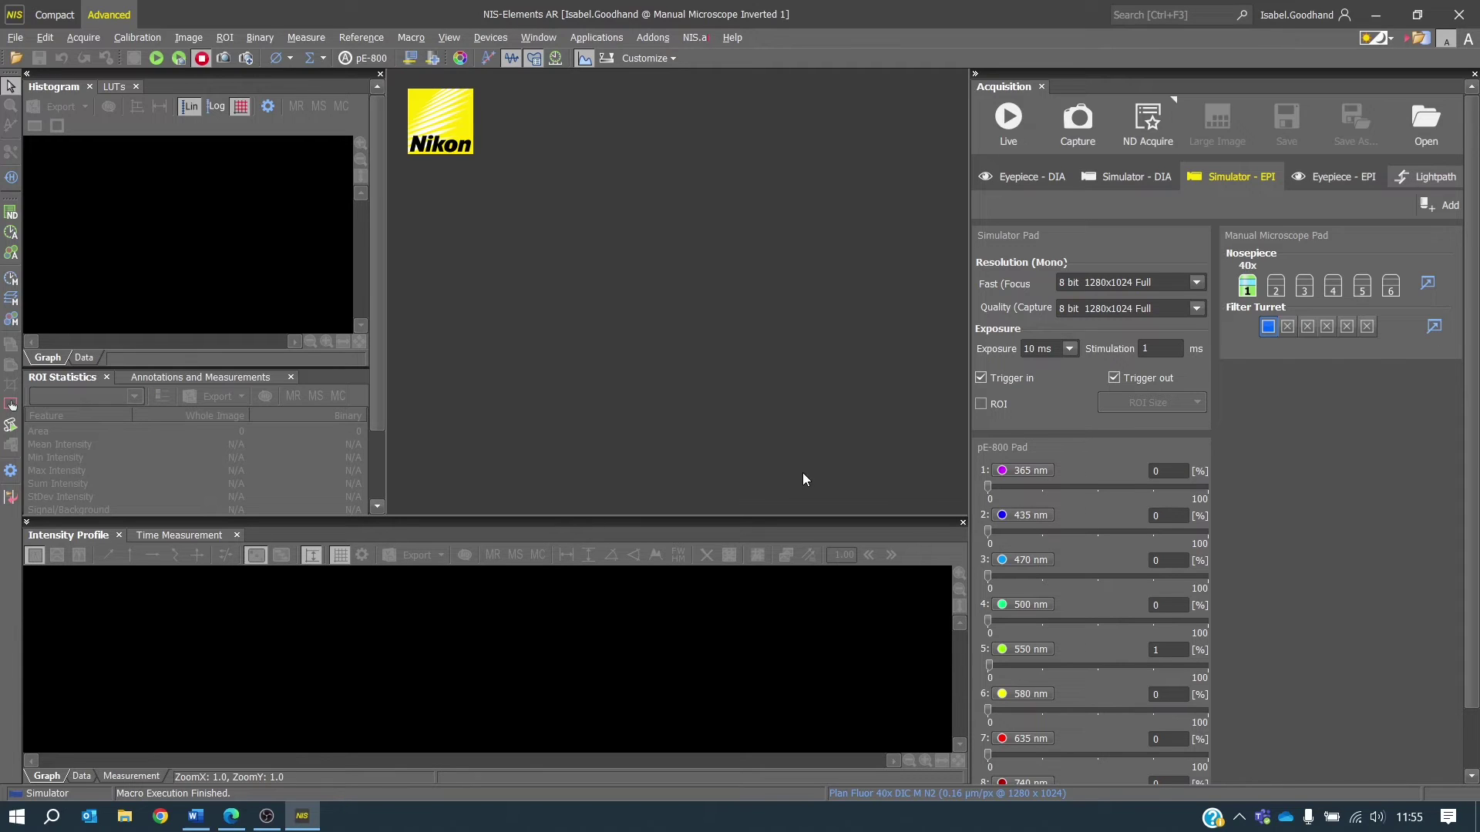
Step: Switch on the 470 nm LED and set its power to 30%
left_click(1025, 564)
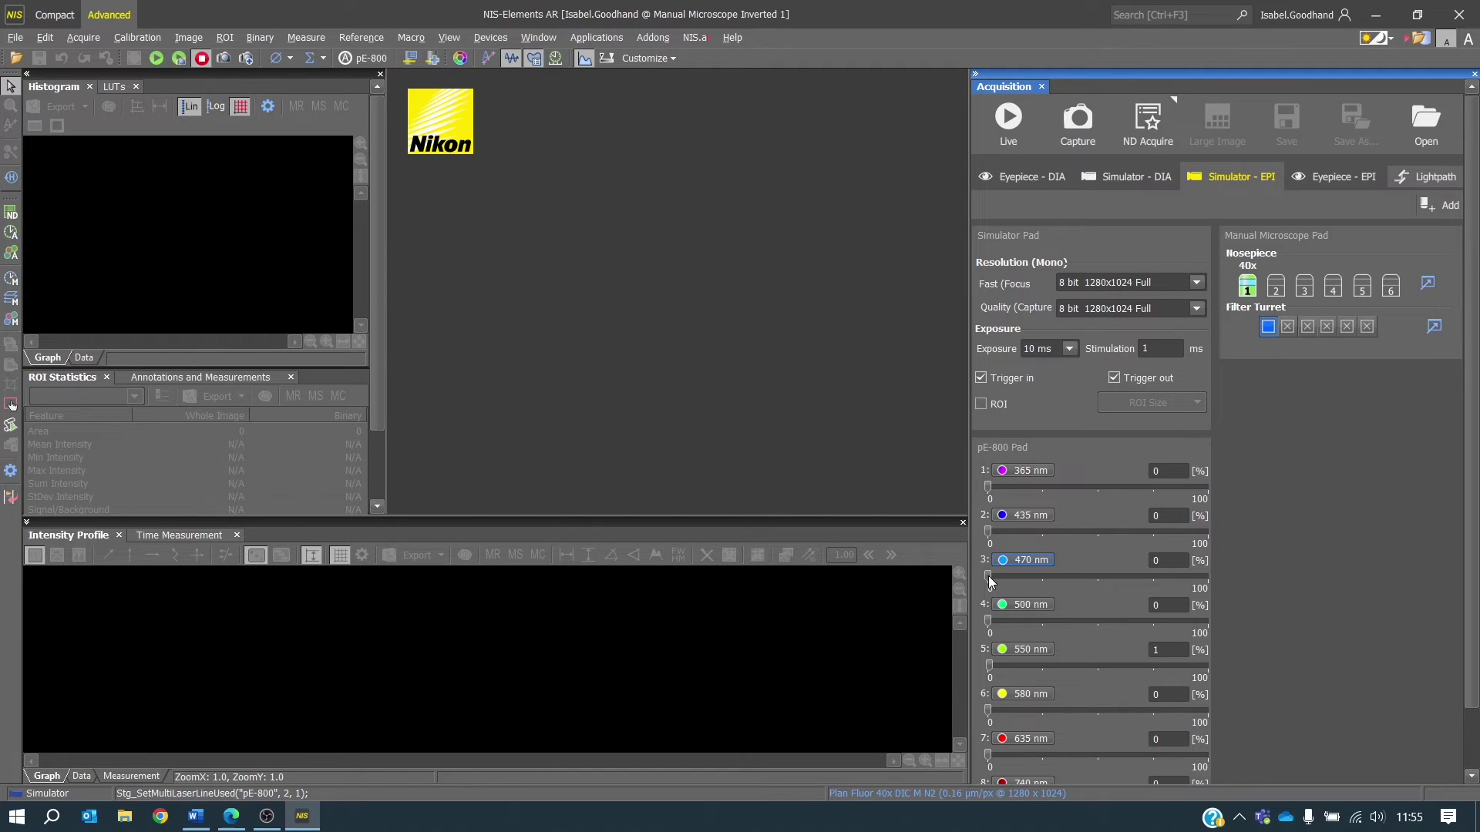
left_click_drag(990, 580, 1023, 579)
left_click_drag(1174, 556, 1140, 561)
type("30")
key("Return")
Step: Start live imaging and tune the 470 nm LED to 18% and 550 nm to 24%
left_click(1019, 123)
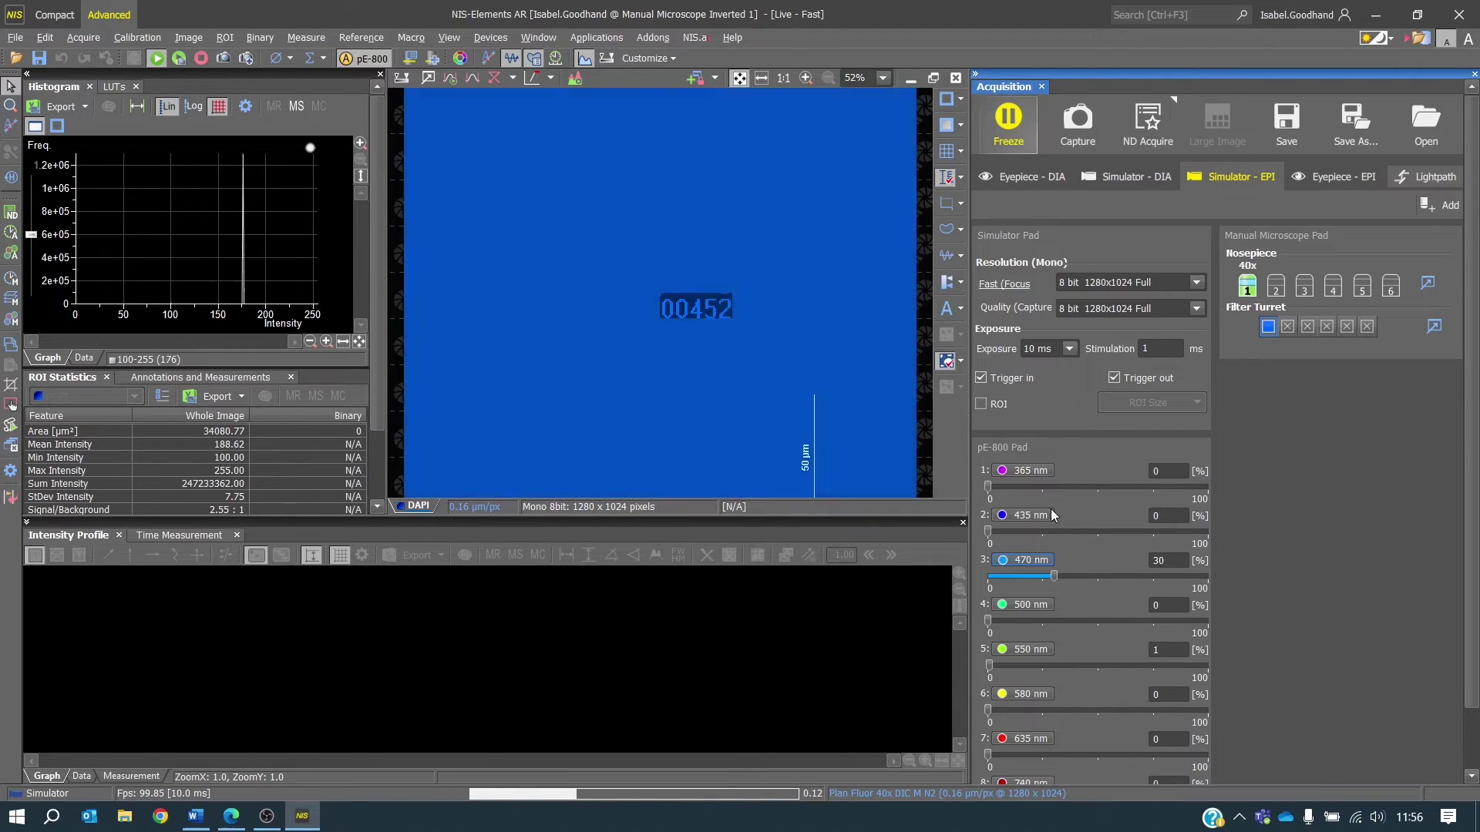
left_click_drag(1057, 580, 1034, 589)
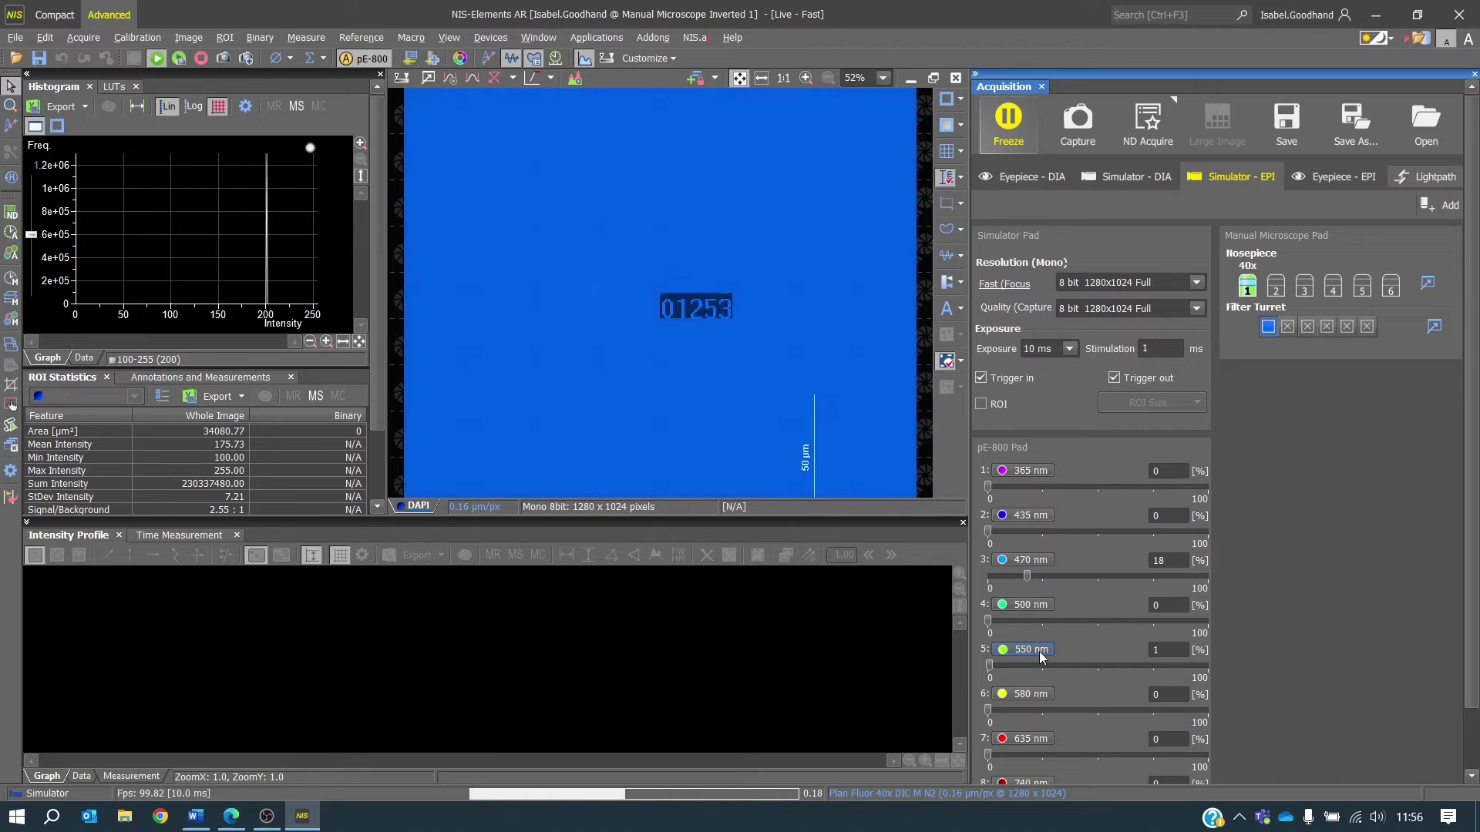
left_click_drag(1029, 667, 1043, 672)
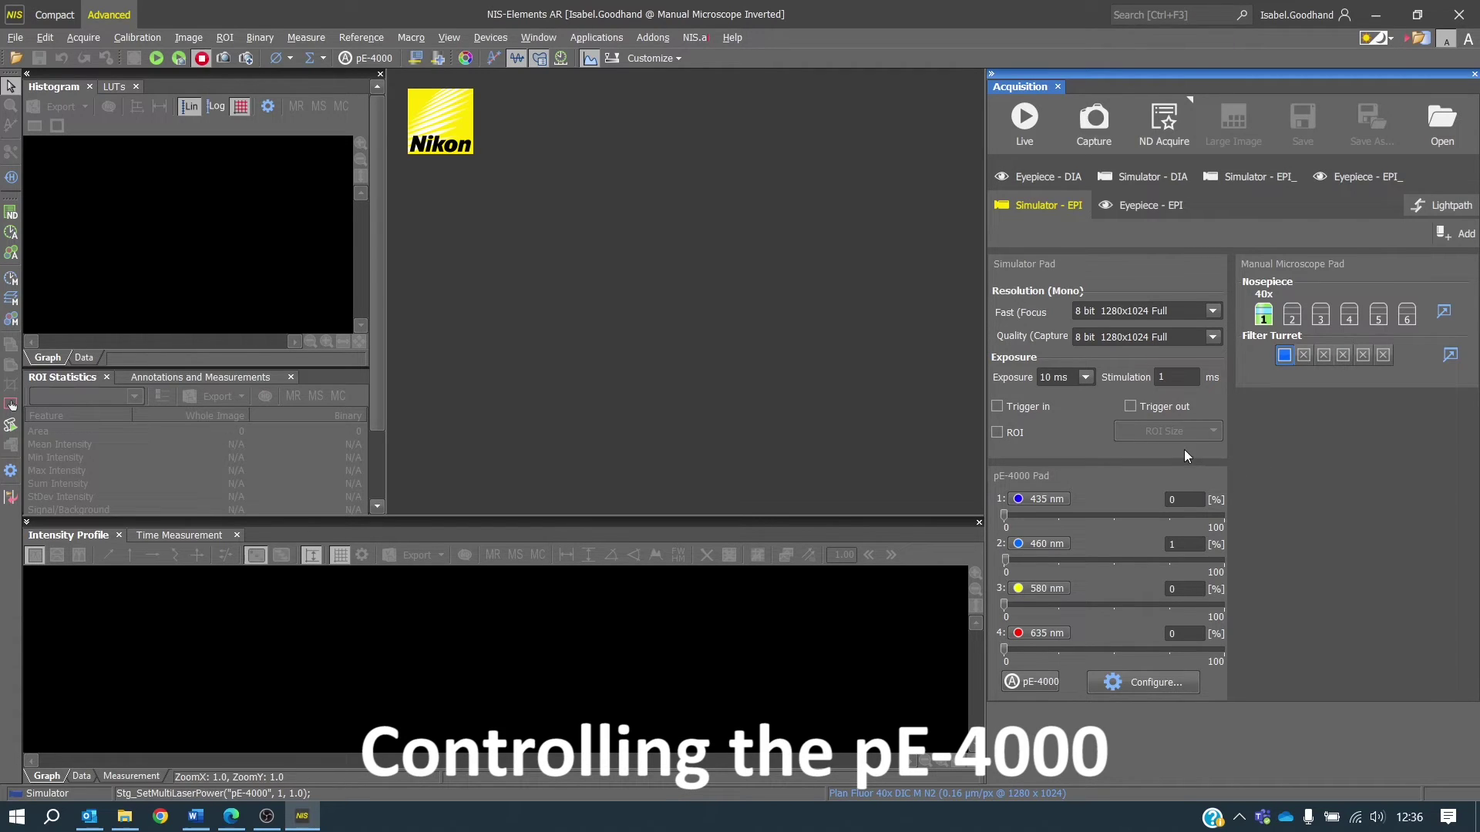
Step: Turn on the pE-4000's 460 nm channel, raise its power, then reconfigure it to 500 nm
left_click(1034, 544)
left_click_drag(1016, 565, 1086, 566)
left_click(1132, 687)
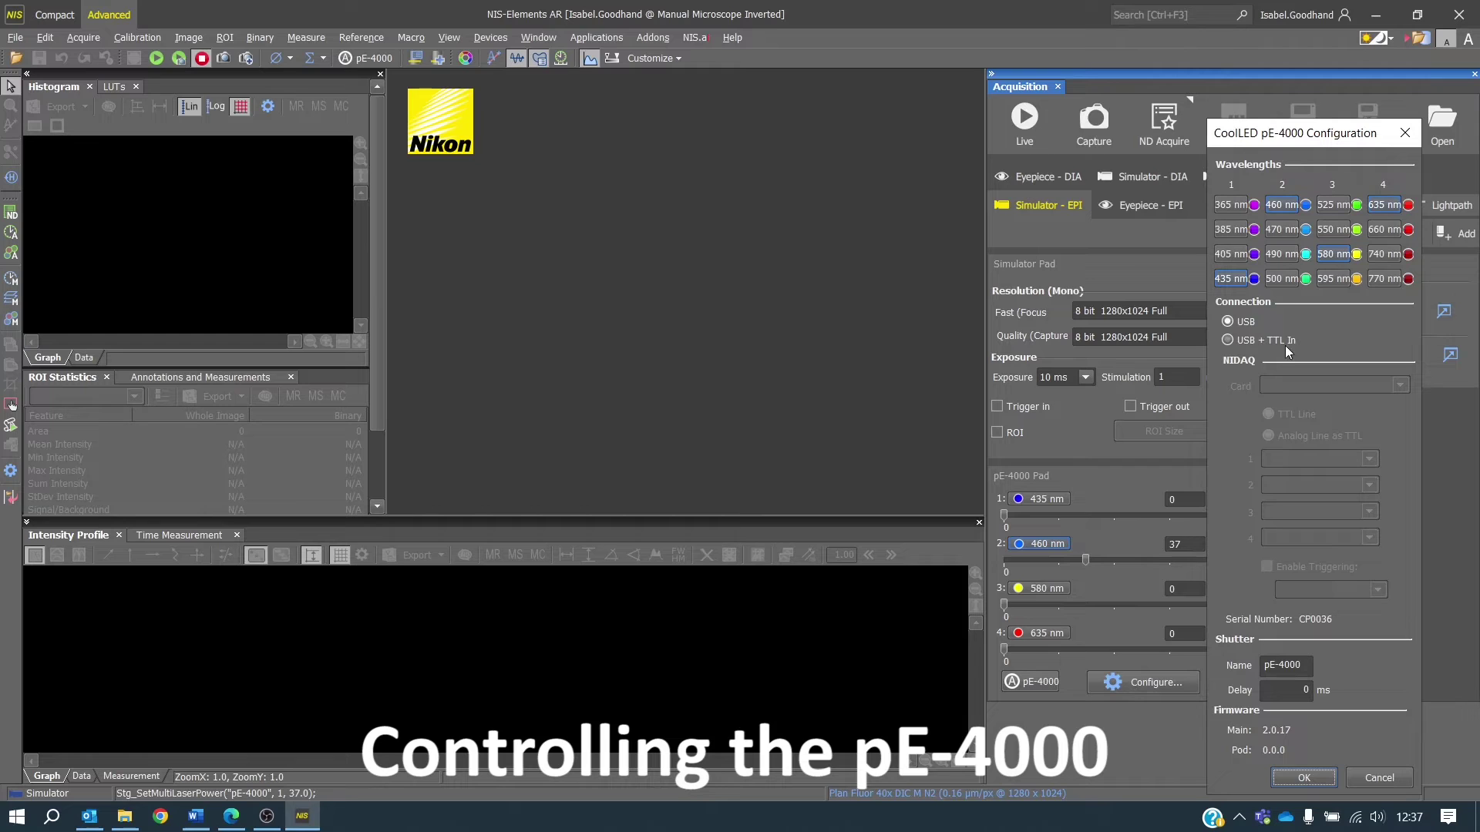
left_click(1286, 279)
left_click(1304, 779)
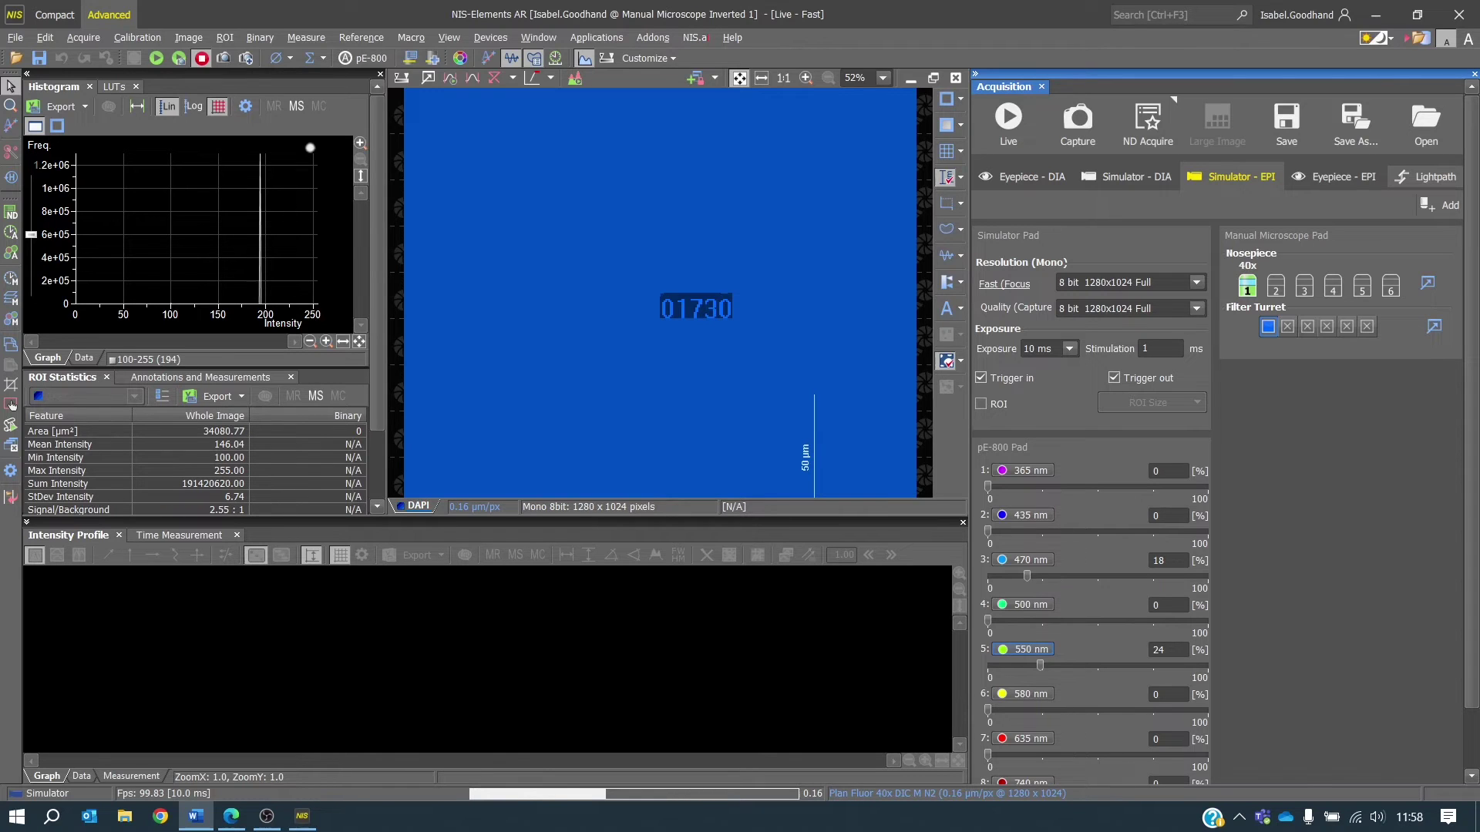
Step: Turn off the 550 nm LED and set the 365 nm LED to 15% in the pE-800 Pad
left_click(1021, 650)
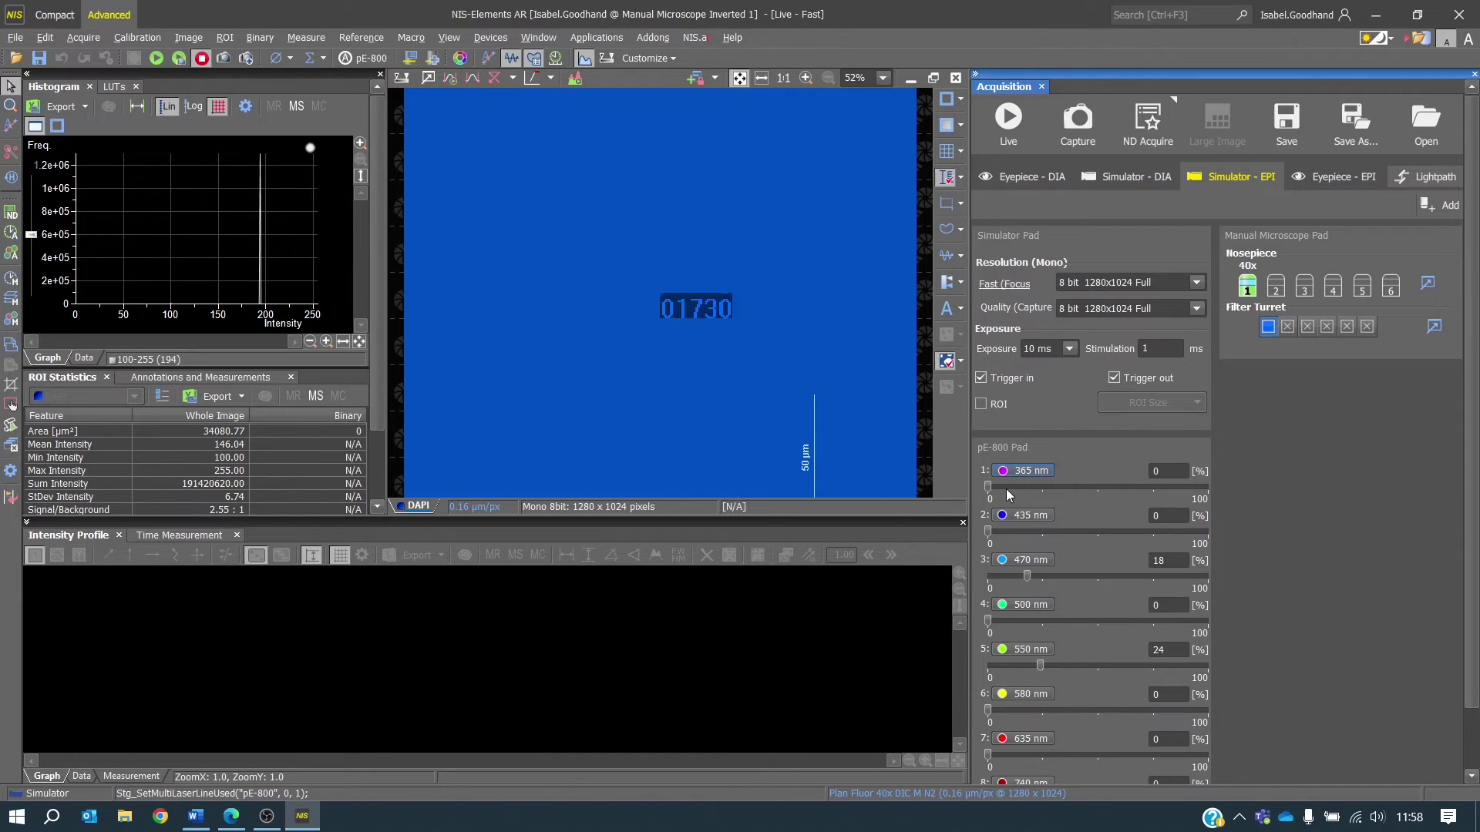
left_click_drag(999, 491, 1022, 490)
Step: Create a manual optical configuration 'DAPI' with blue channel colour and pE-800 as active shutter
left_click(159, 39)
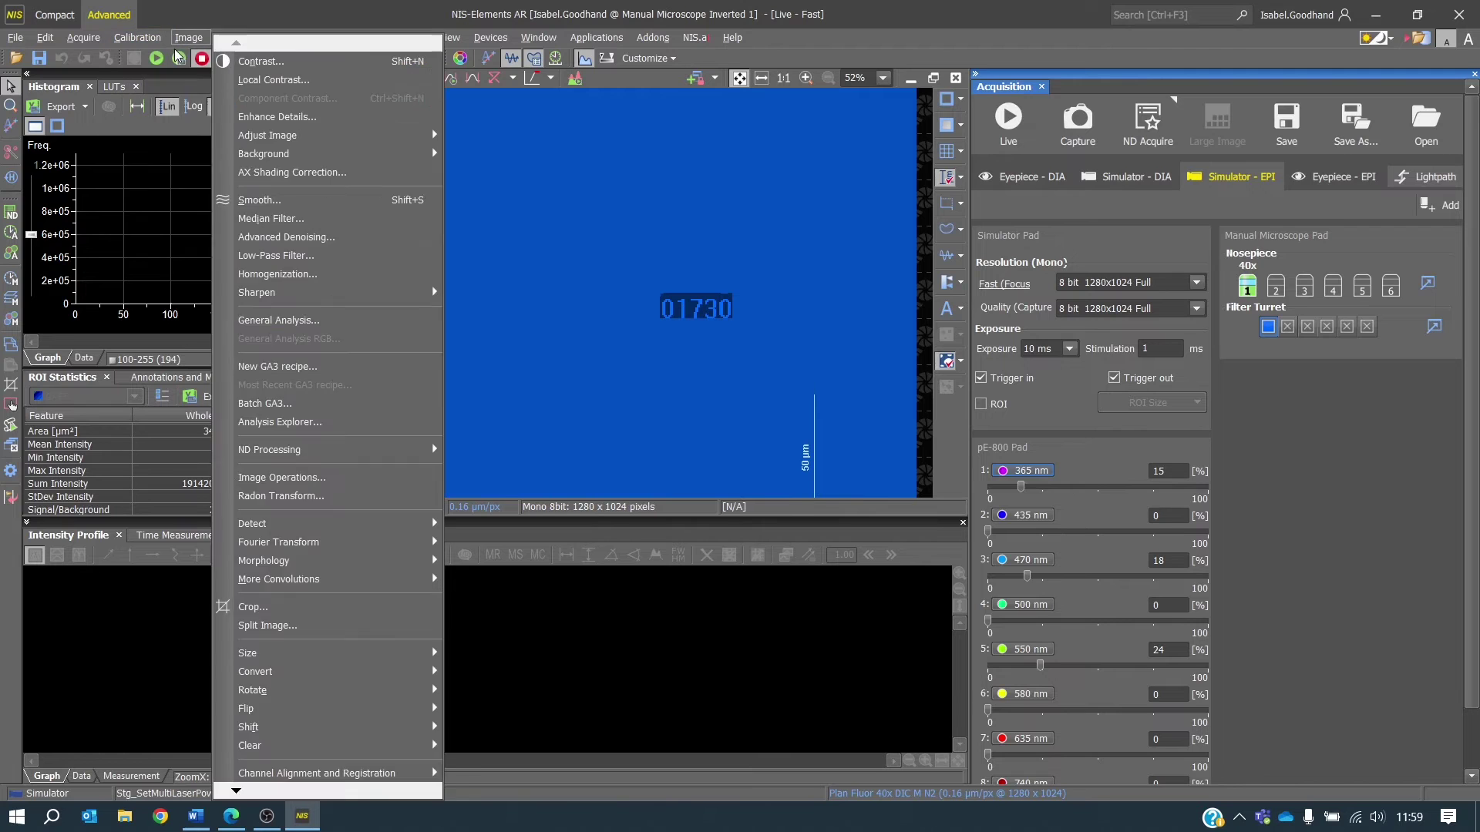
left_click(149, 59)
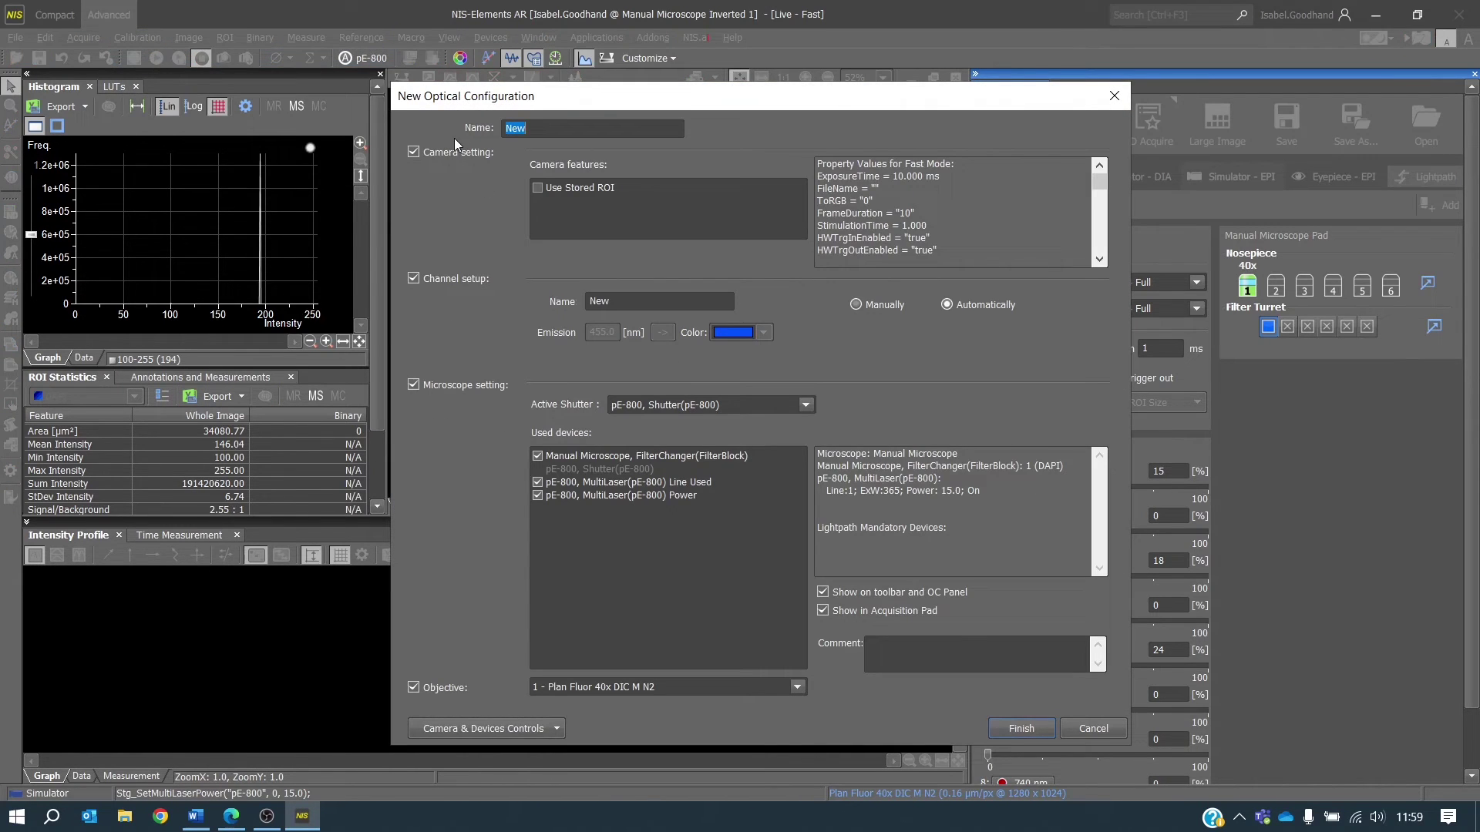
type("DAPI")
left_click(857, 305)
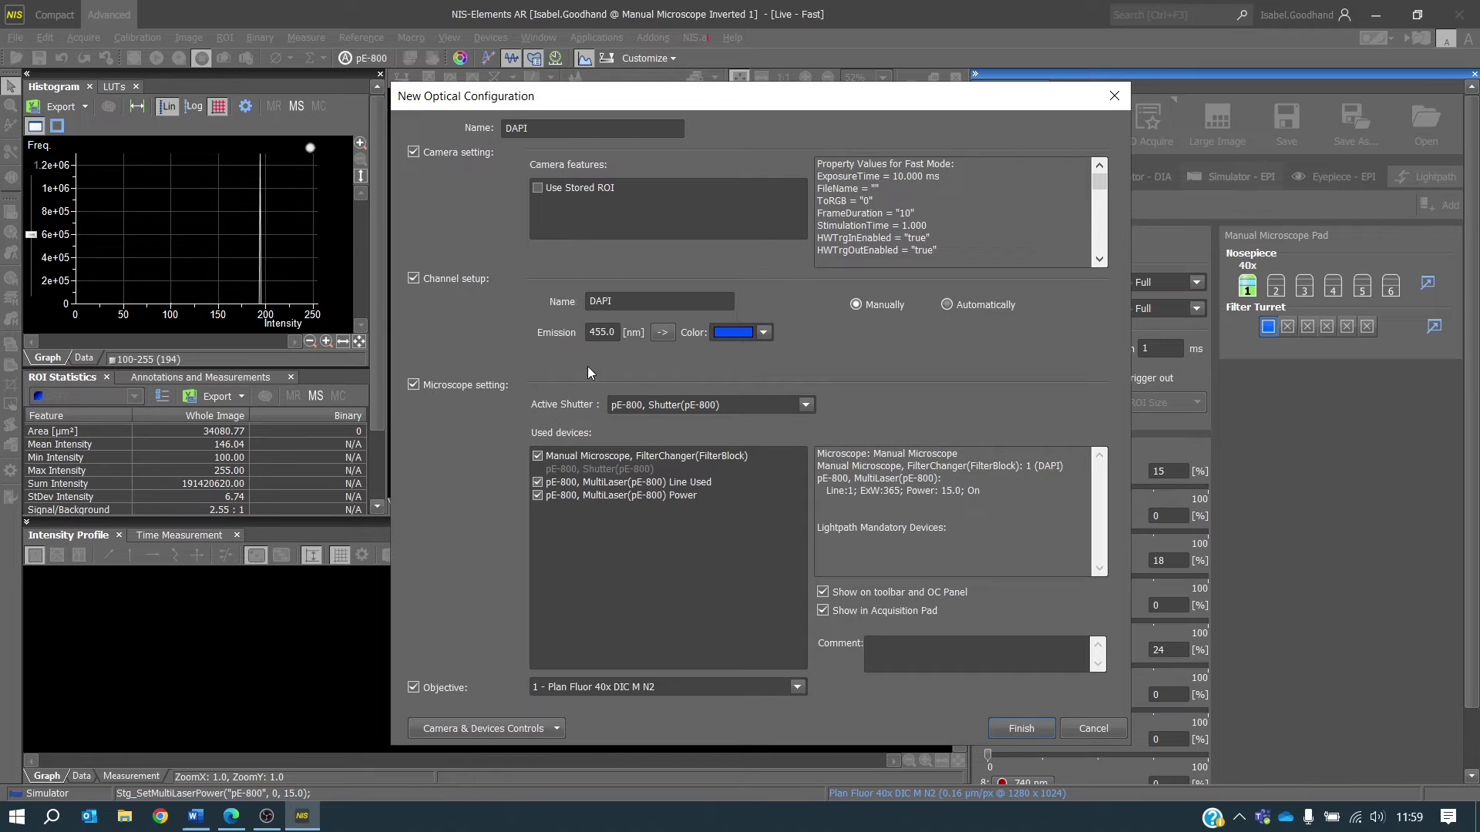
left_click(765, 333)
left_click(765, 332)
left_click(760, 402)
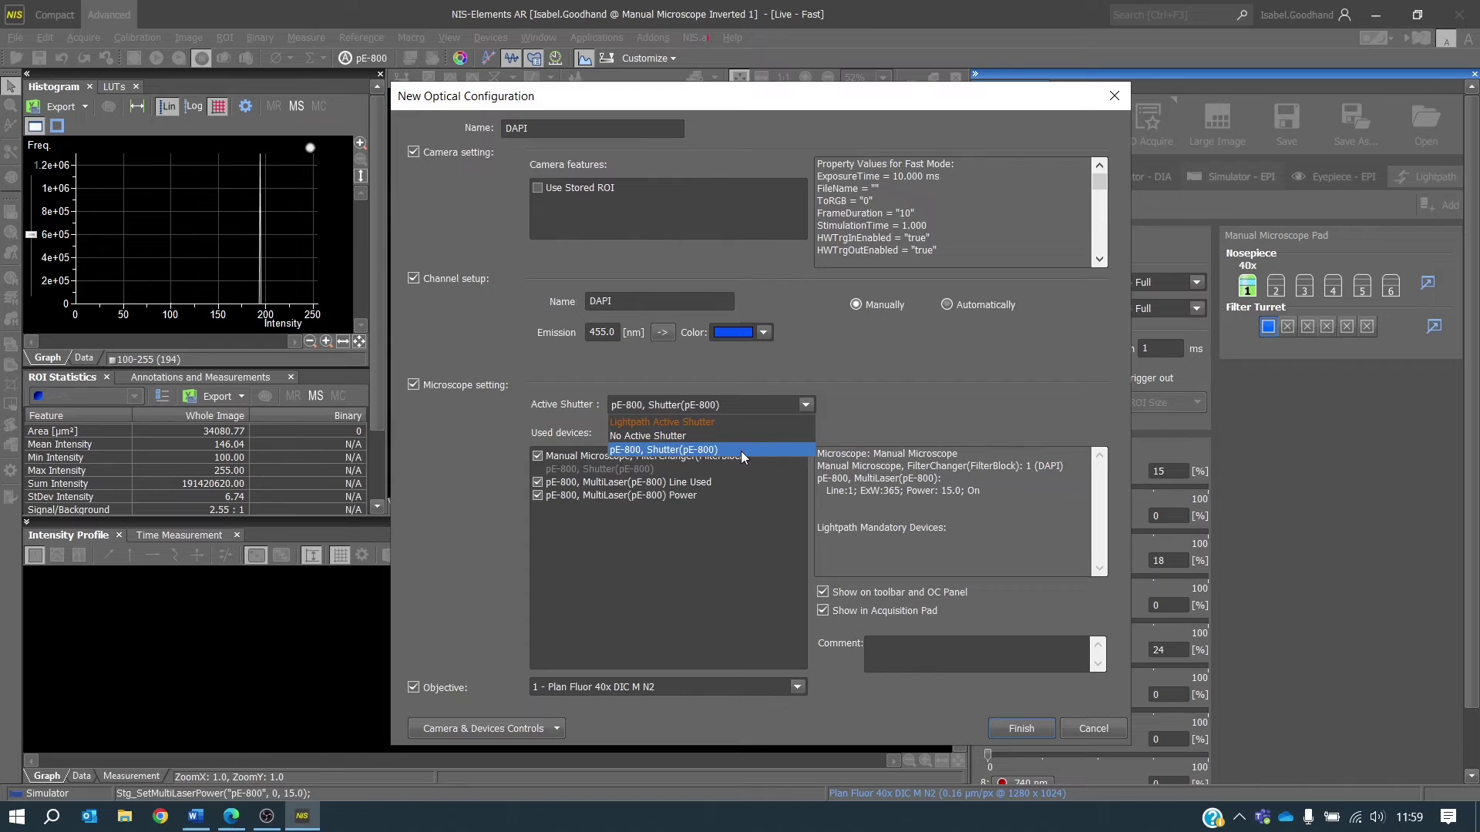
left_click(742, 451)
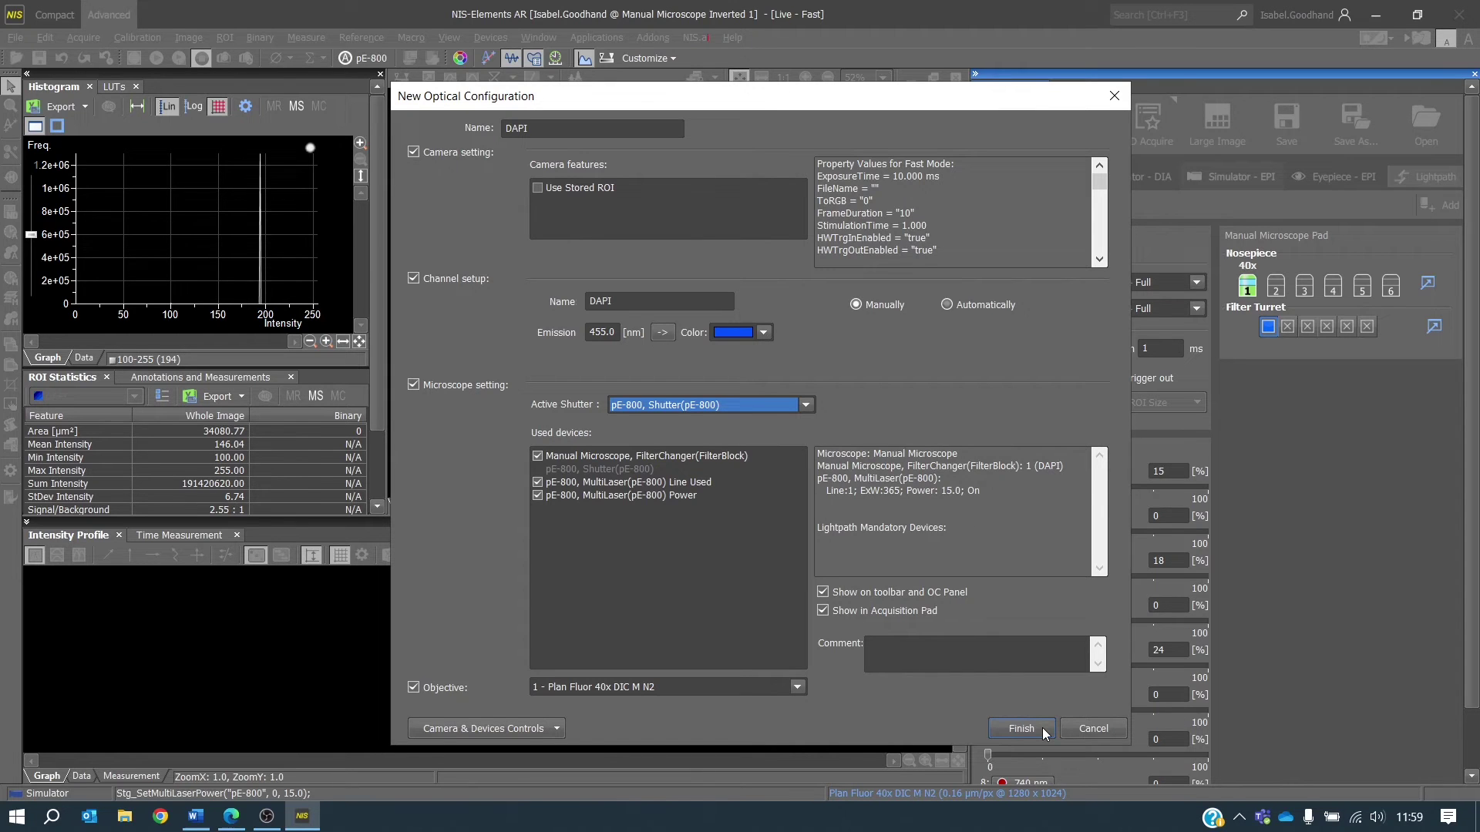
left_click(1021, 728)
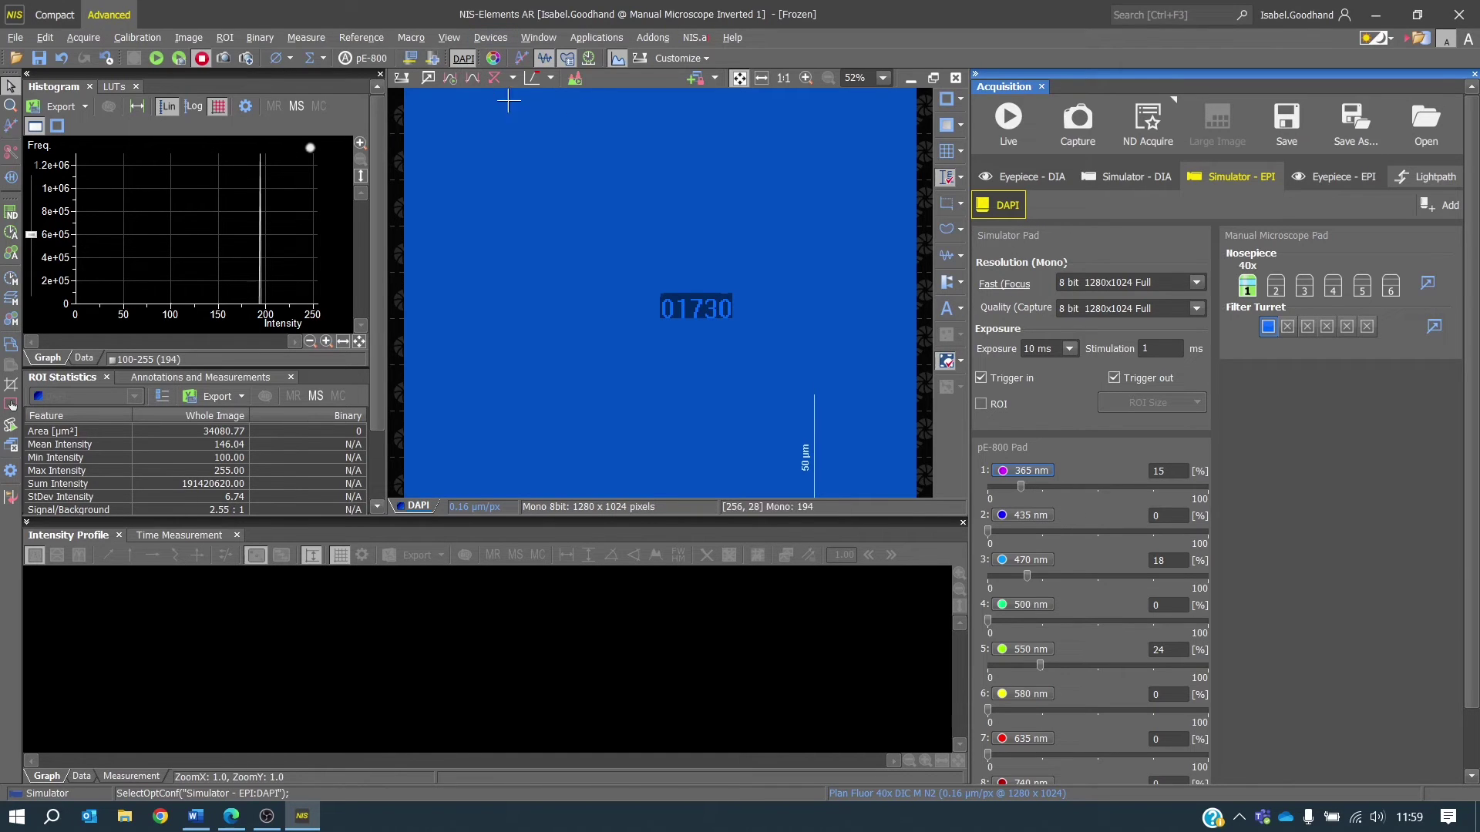
Step: Go live, apply the DAPI configuration, then freeze the live view
left_click(1008, 119)
left_click(1006, 205)
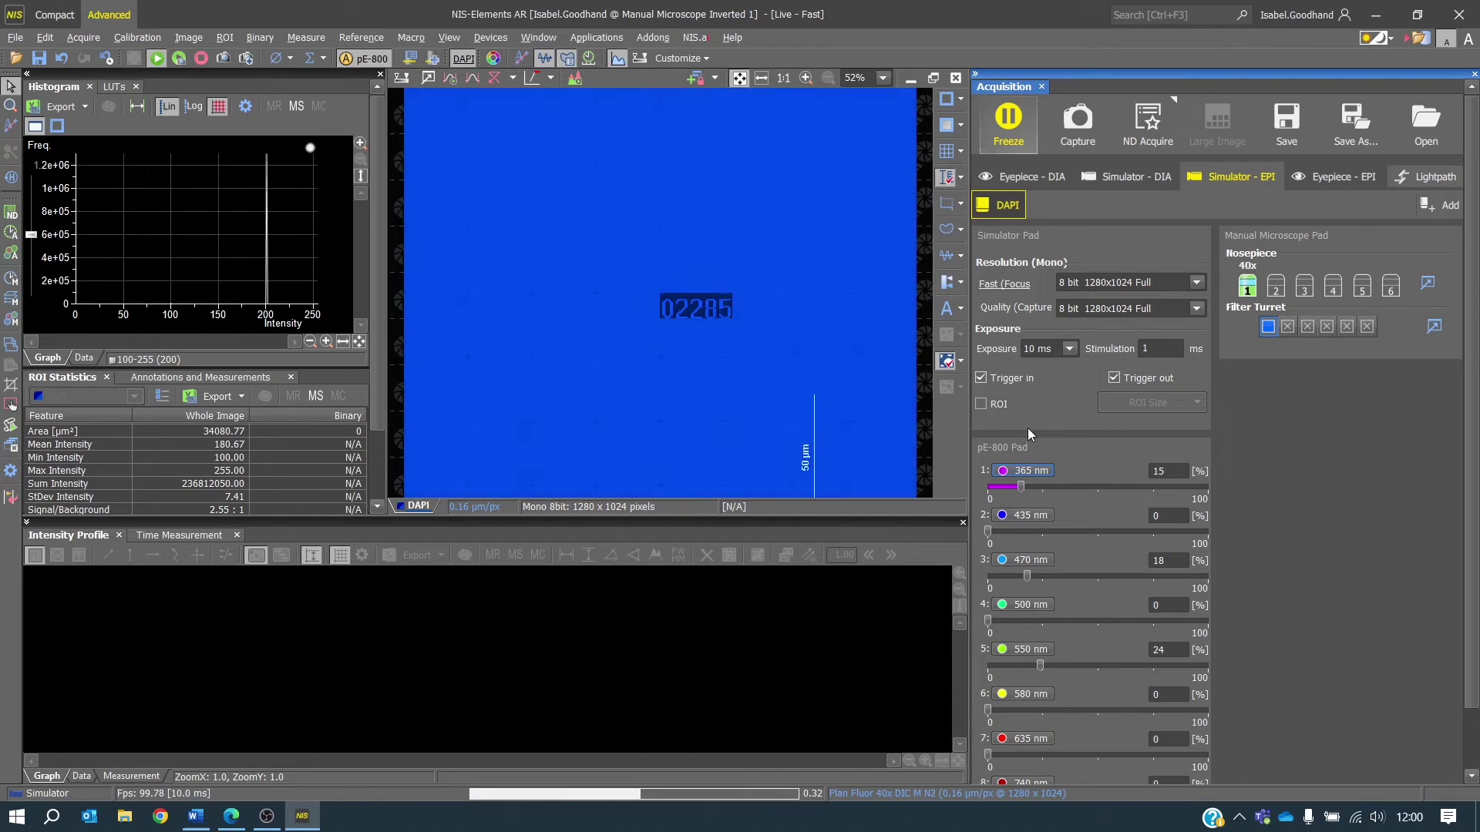
left_click(1012, 134)
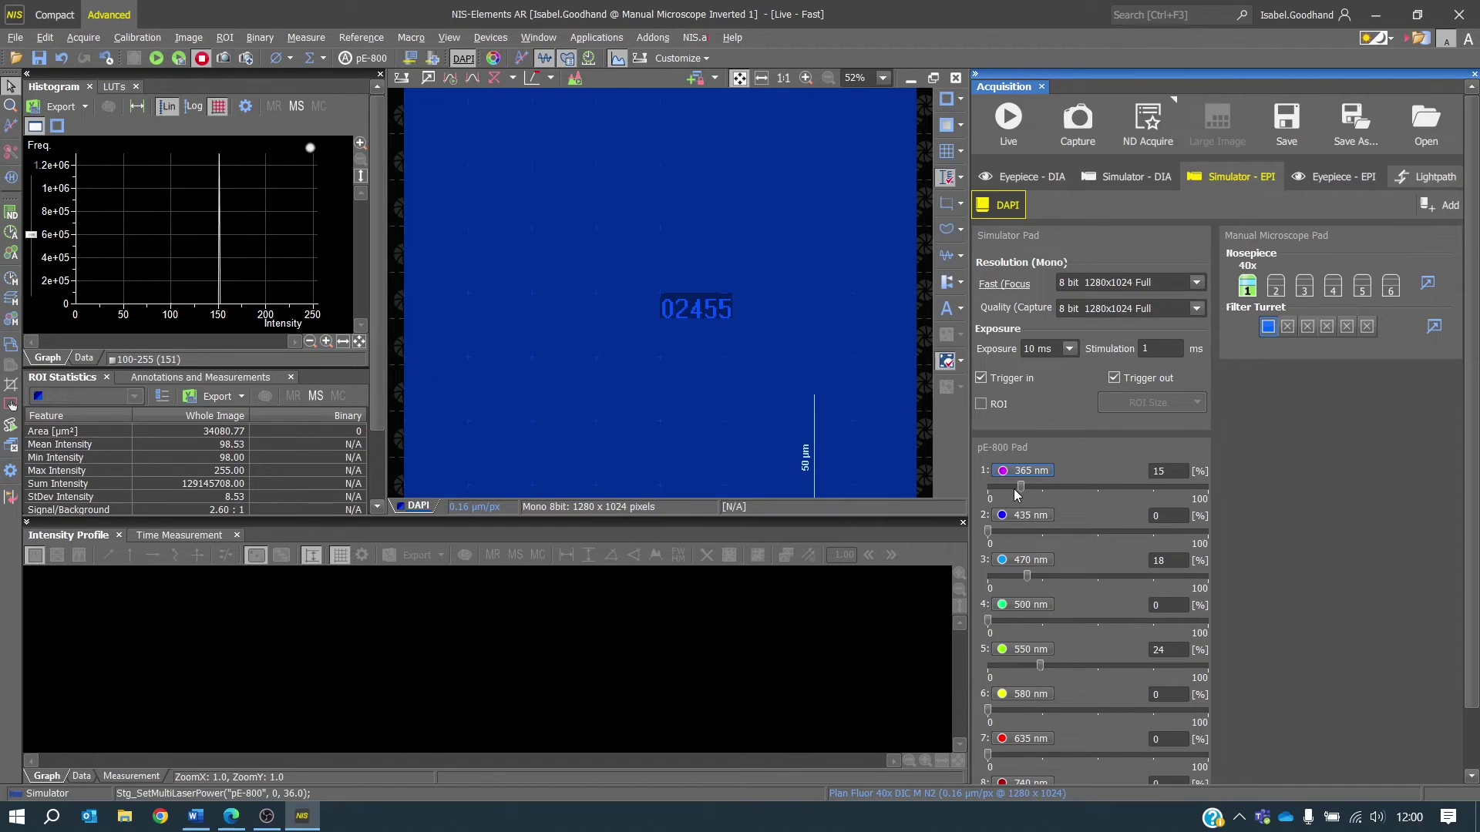
Step: Raise the 365 nm LED to 31%, then revert the DAPI configuration to its saved settings
left_click_drag(1020, 488, 1056, 488)
right_click(999, 212)
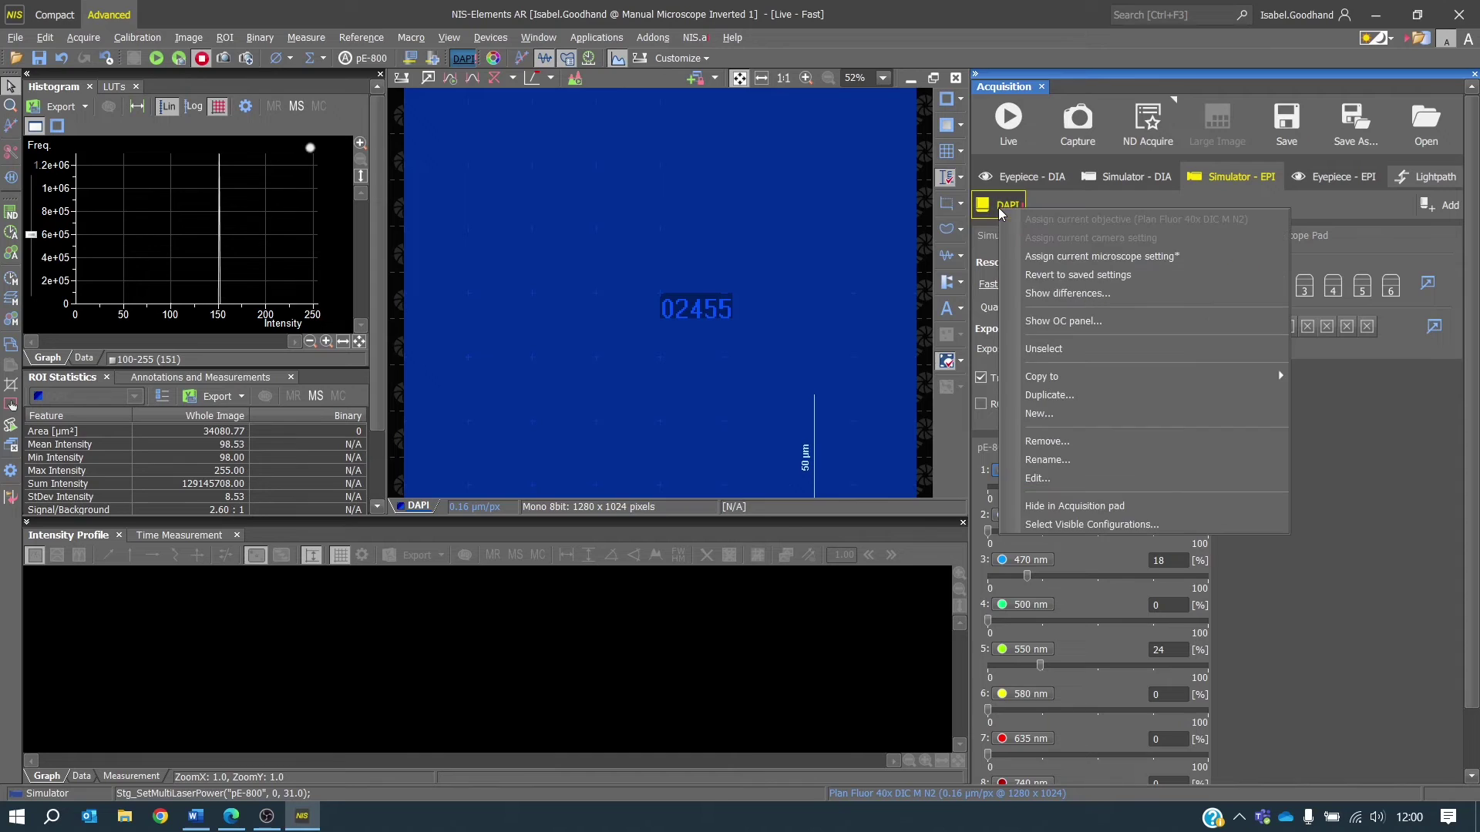
left_click(1142, 274)
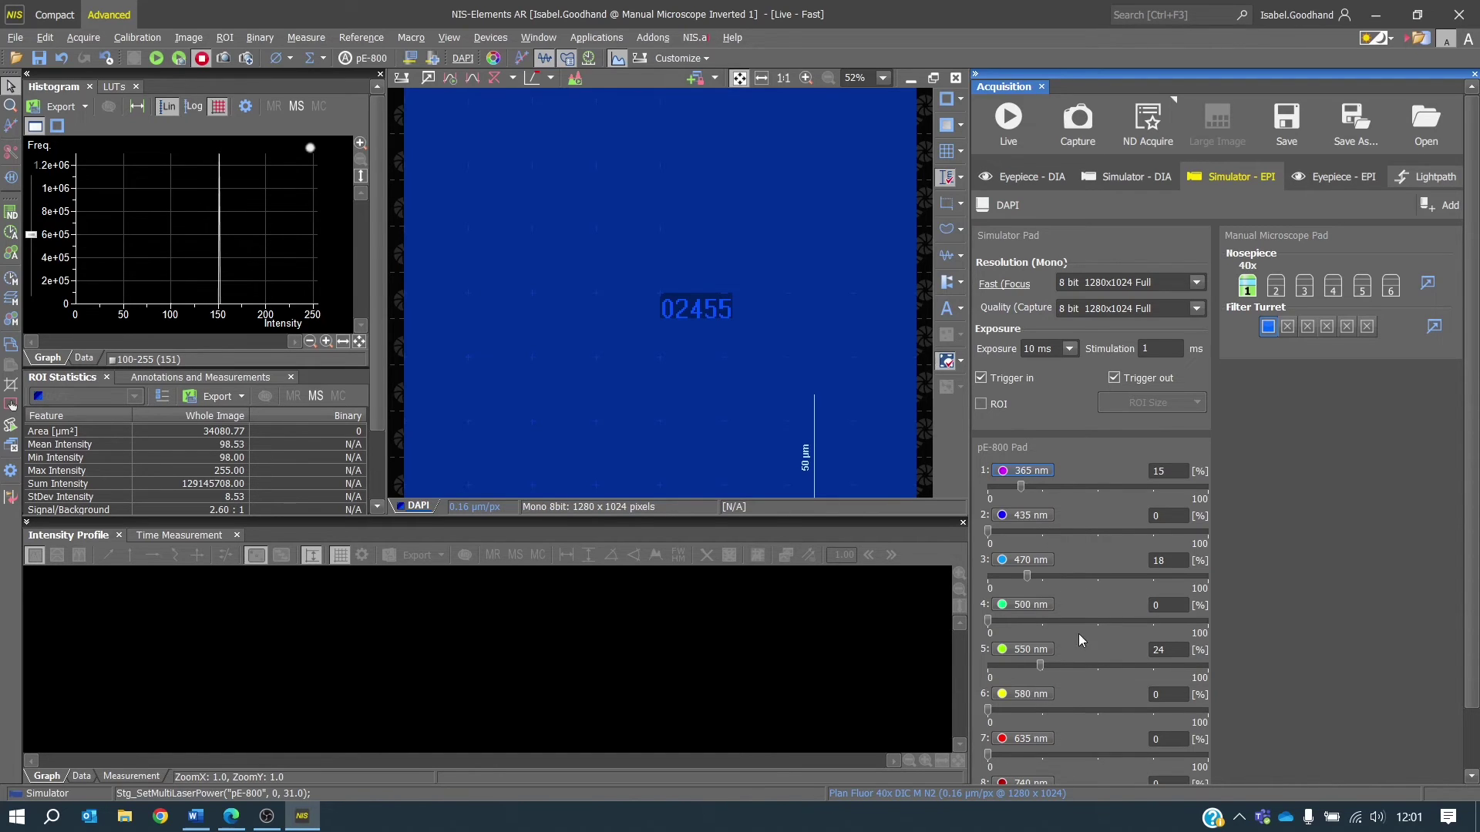
Step: Turn on the 470 nm and 550 nm LEDs, raising them to 36% and 47%
left_click(1027, 561)
left_click(1021, 651)
left_click_drag(1028, 583, 1070, 590)
left_click_drag(1039, 664, 1091, 669)
Step: Turn off the 550 nm and 365 nm LEDs and lower the 470 nm power
left_click(1031, 650)
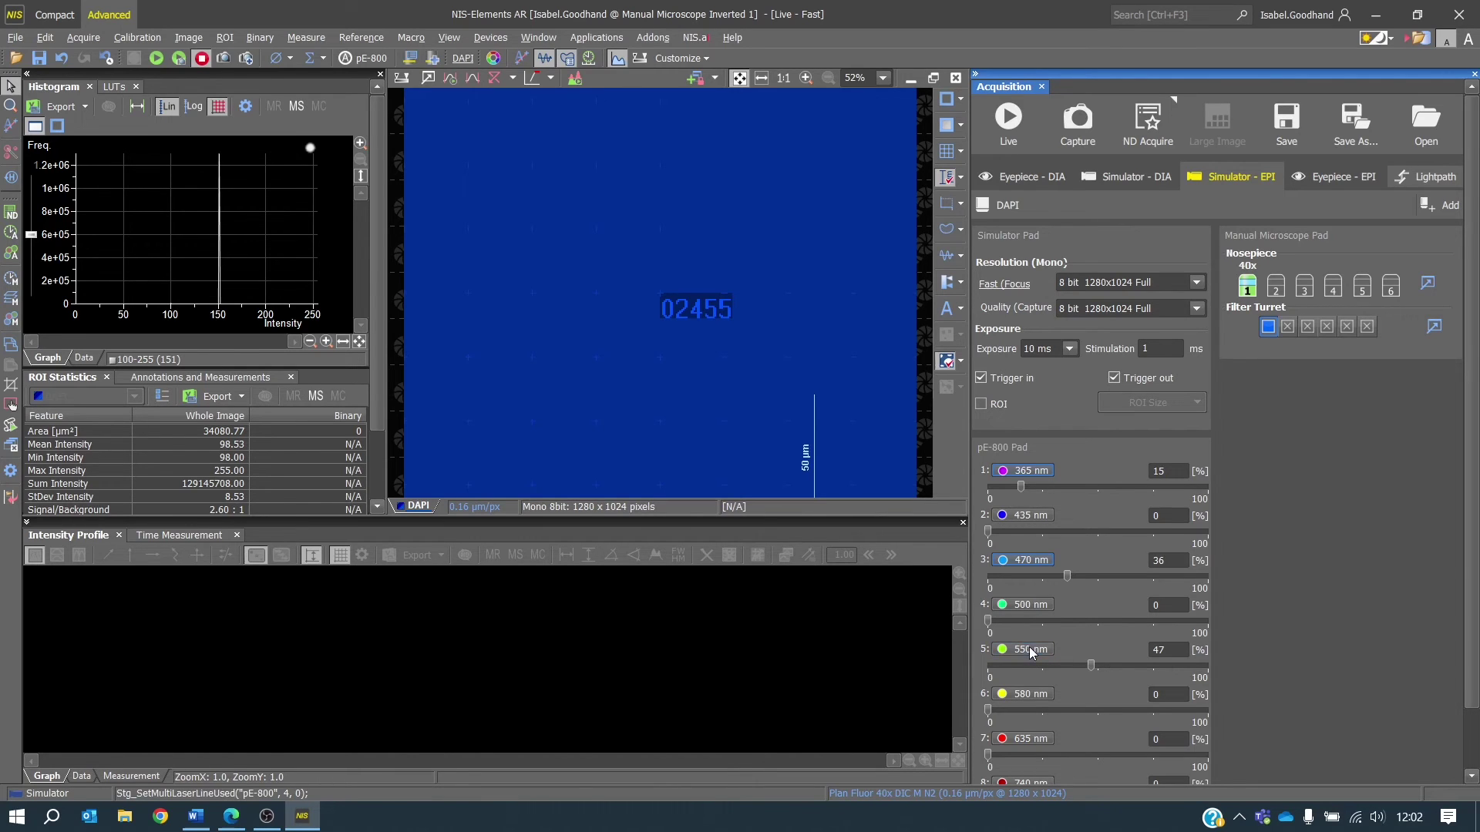
left_click(1025, 473)
left_click_drag(1068, 580, 1016, 580)
Step: Add a GFP optical configuration from the current 470 nm settings, with the channel colour set manually to green
left_click(1439, 205)
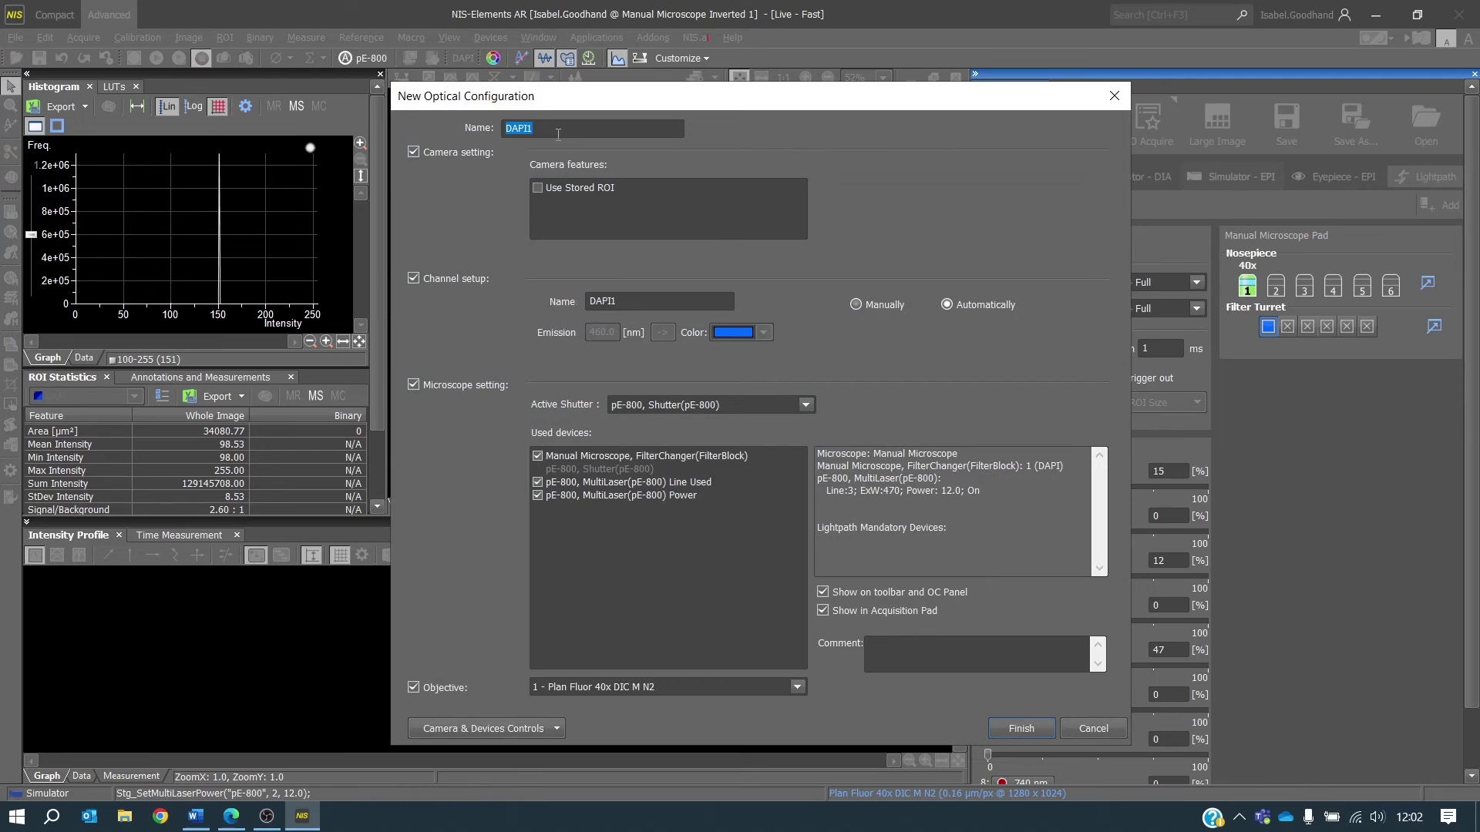
type("GFP")
left_click(857, 305)
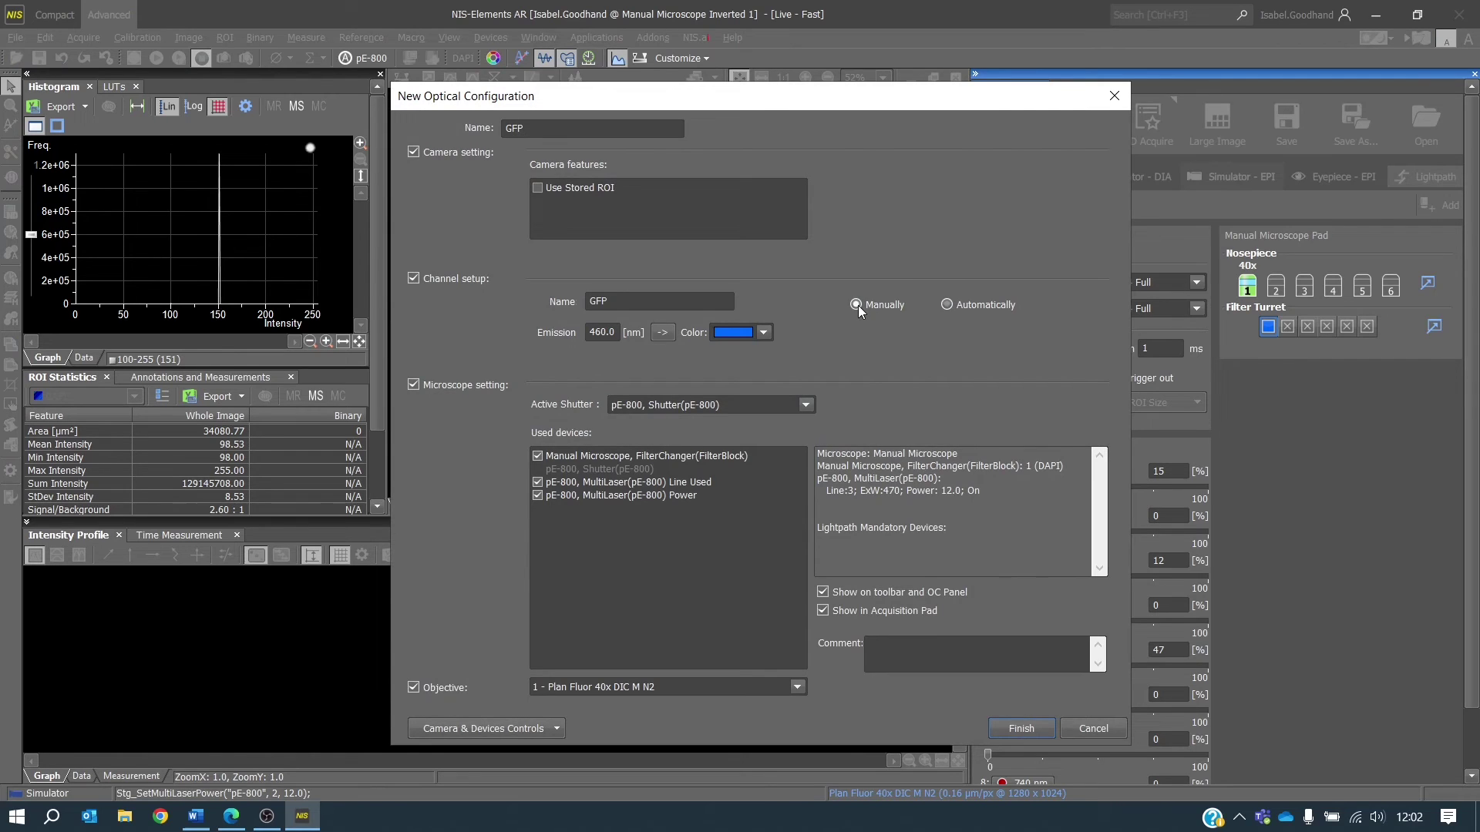
left_click(762, 334)
left_click(757, 362)
left_click(1040, 729)
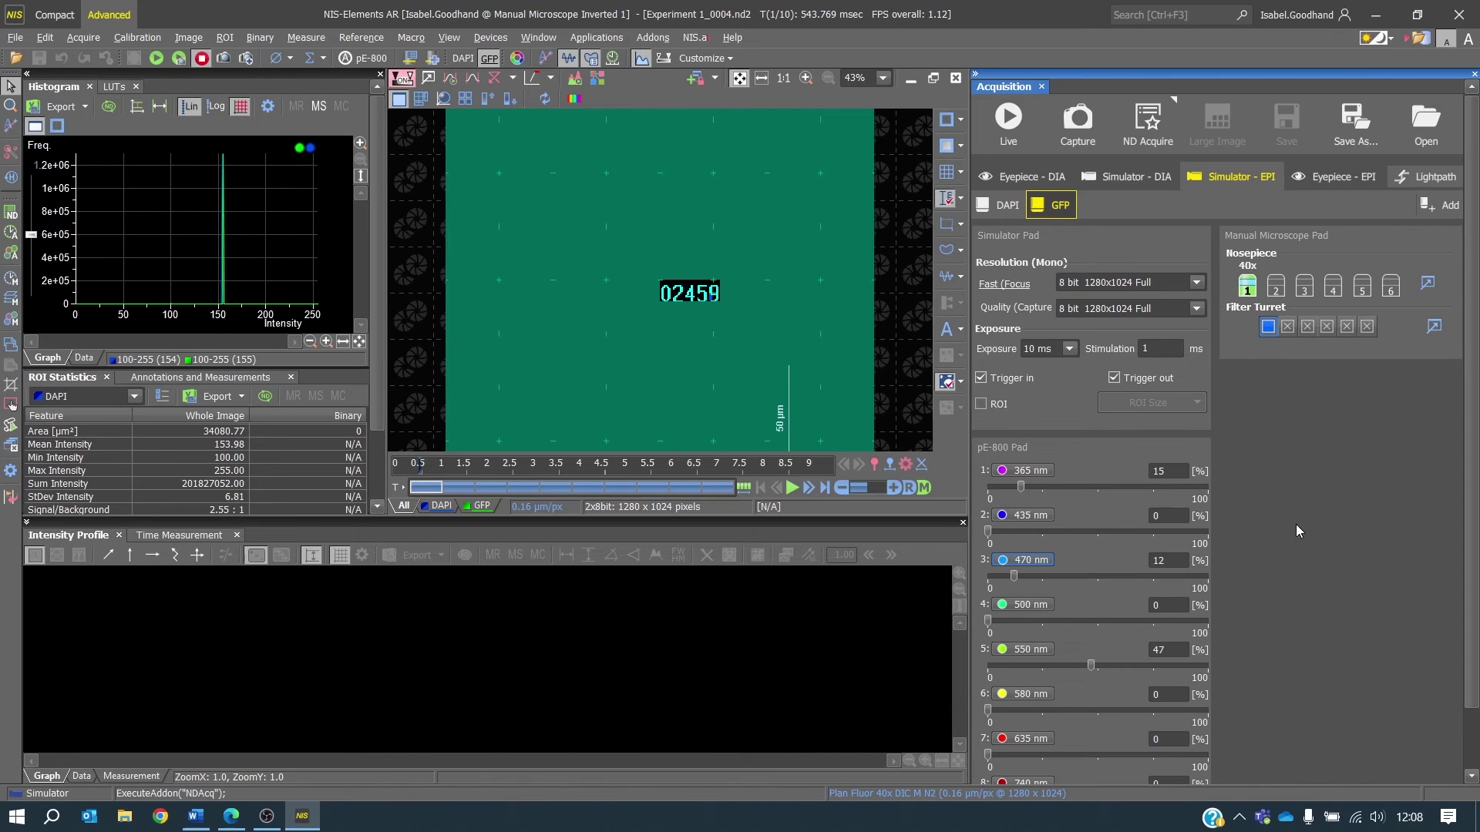
Step: Start an ND acquisition with Timelapse and Multichannel enabled, then go to the Timelapse page
left_click(1147, 124)
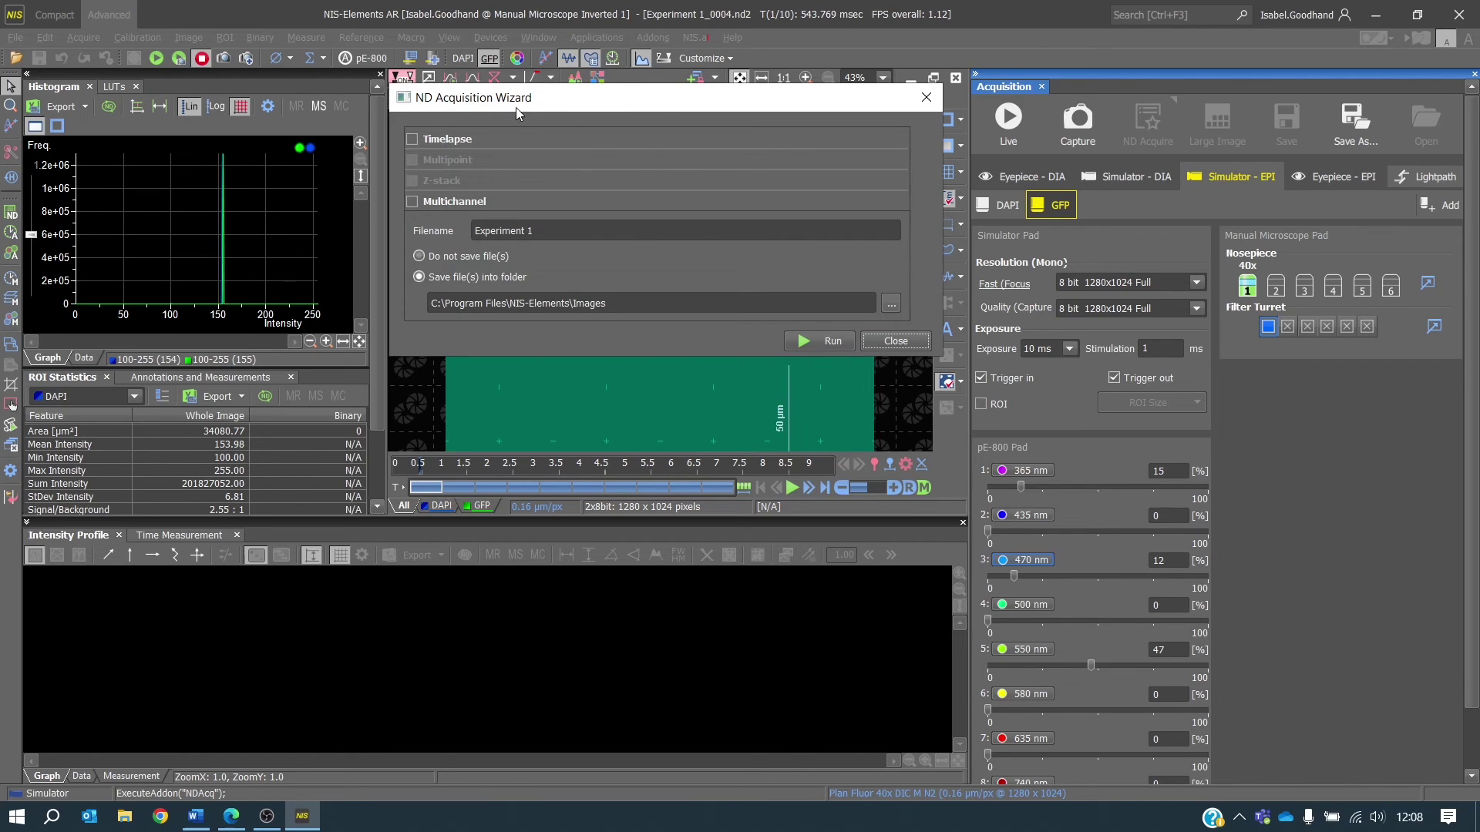
left_click(412, 139)
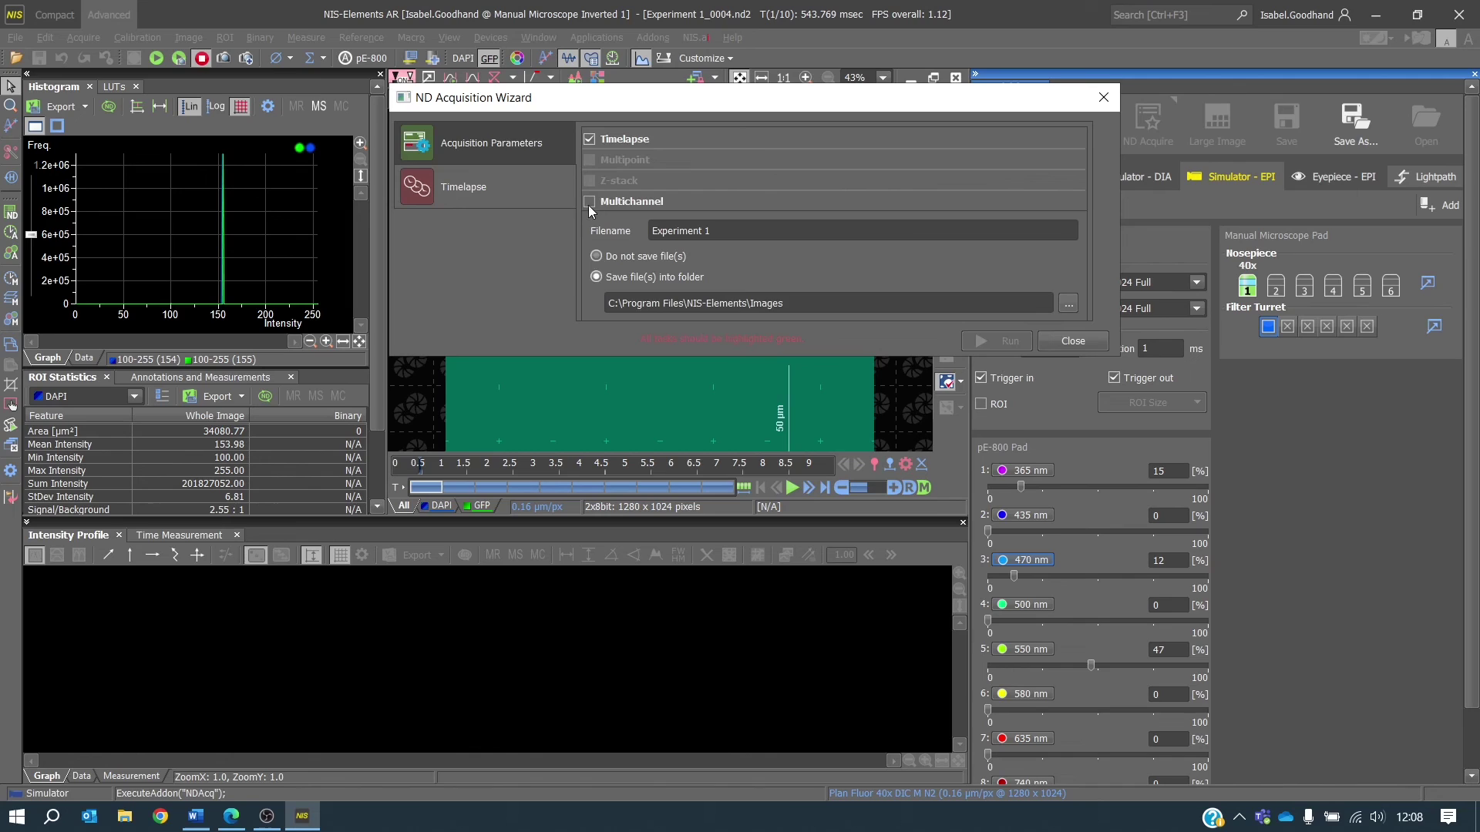
left_click(589, 201)
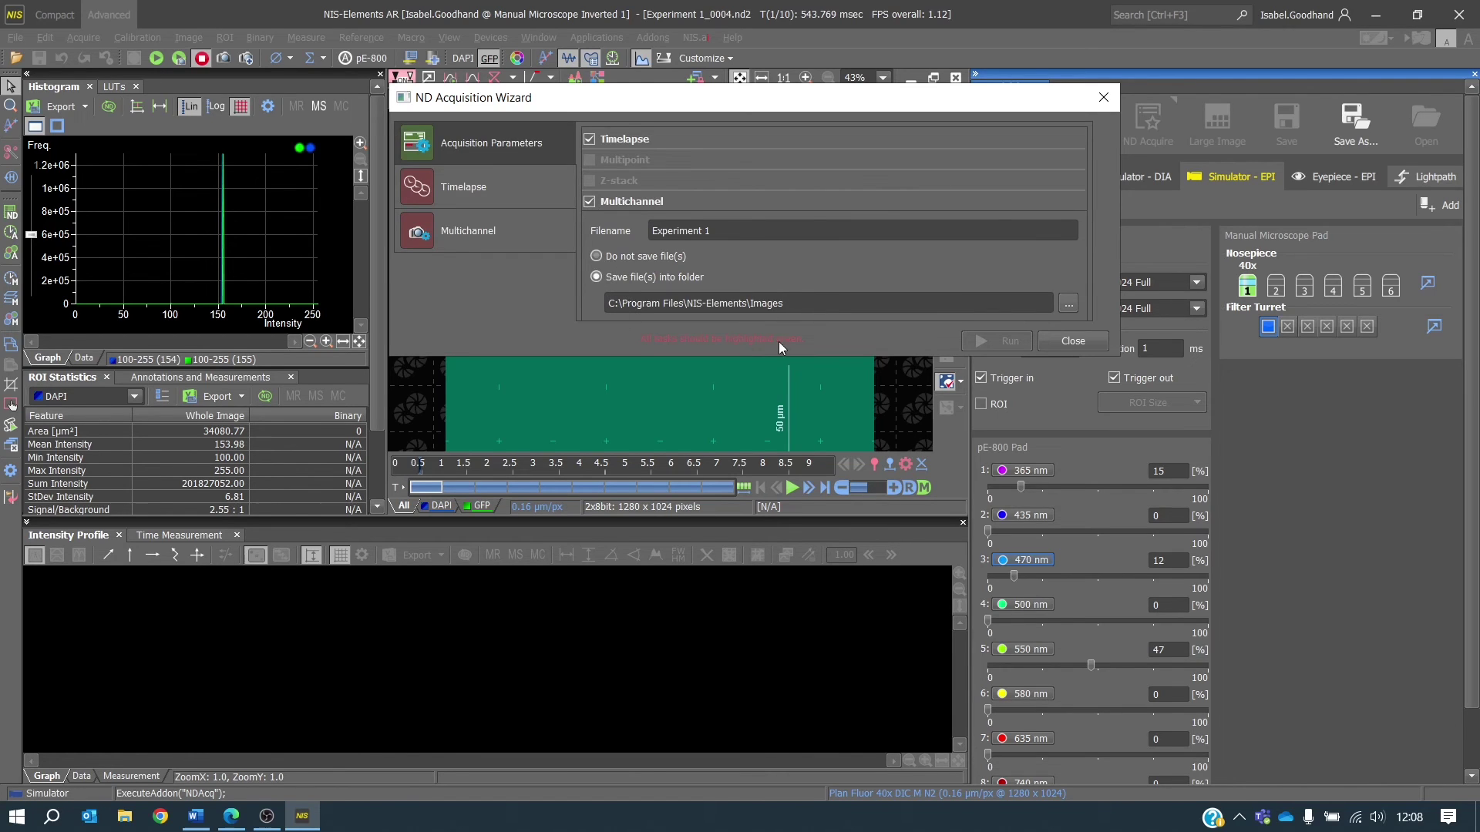
left_click(514, 194)
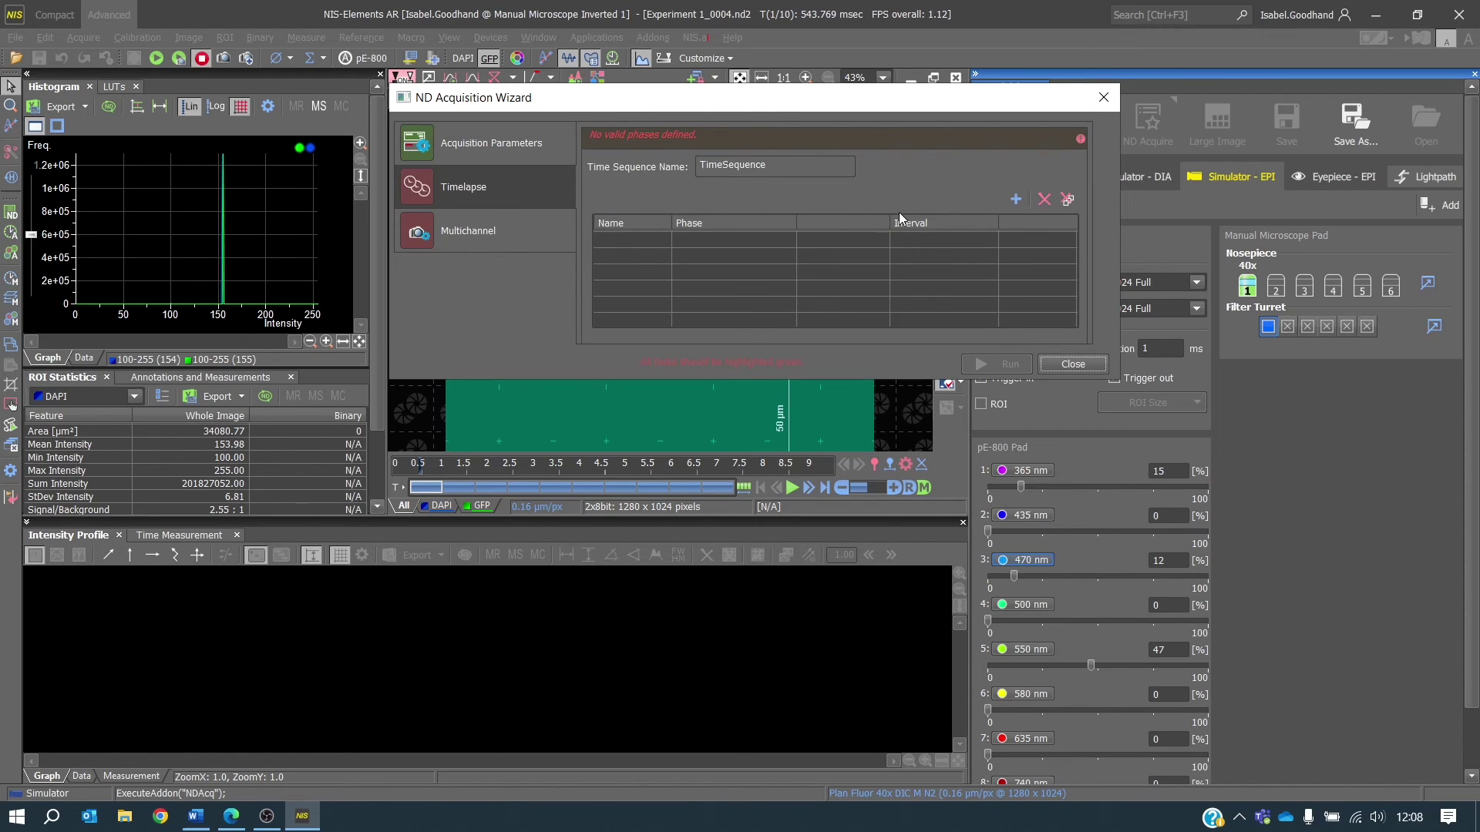
Step: Add timelapse phase #1 with a 10 sec fixed duration, running every 1 sec
left_click(1016, 200)
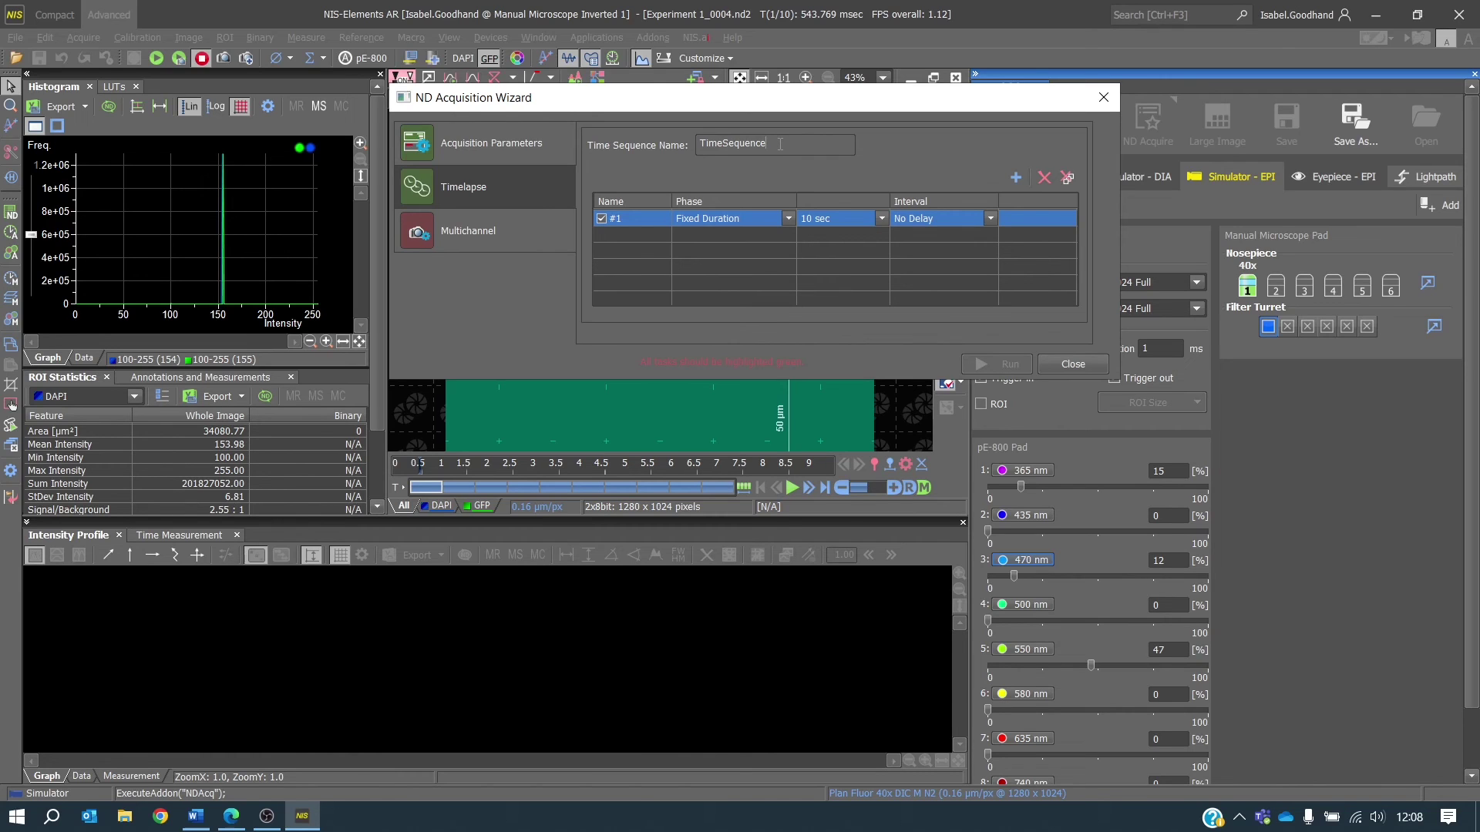
left_click(991, 219)
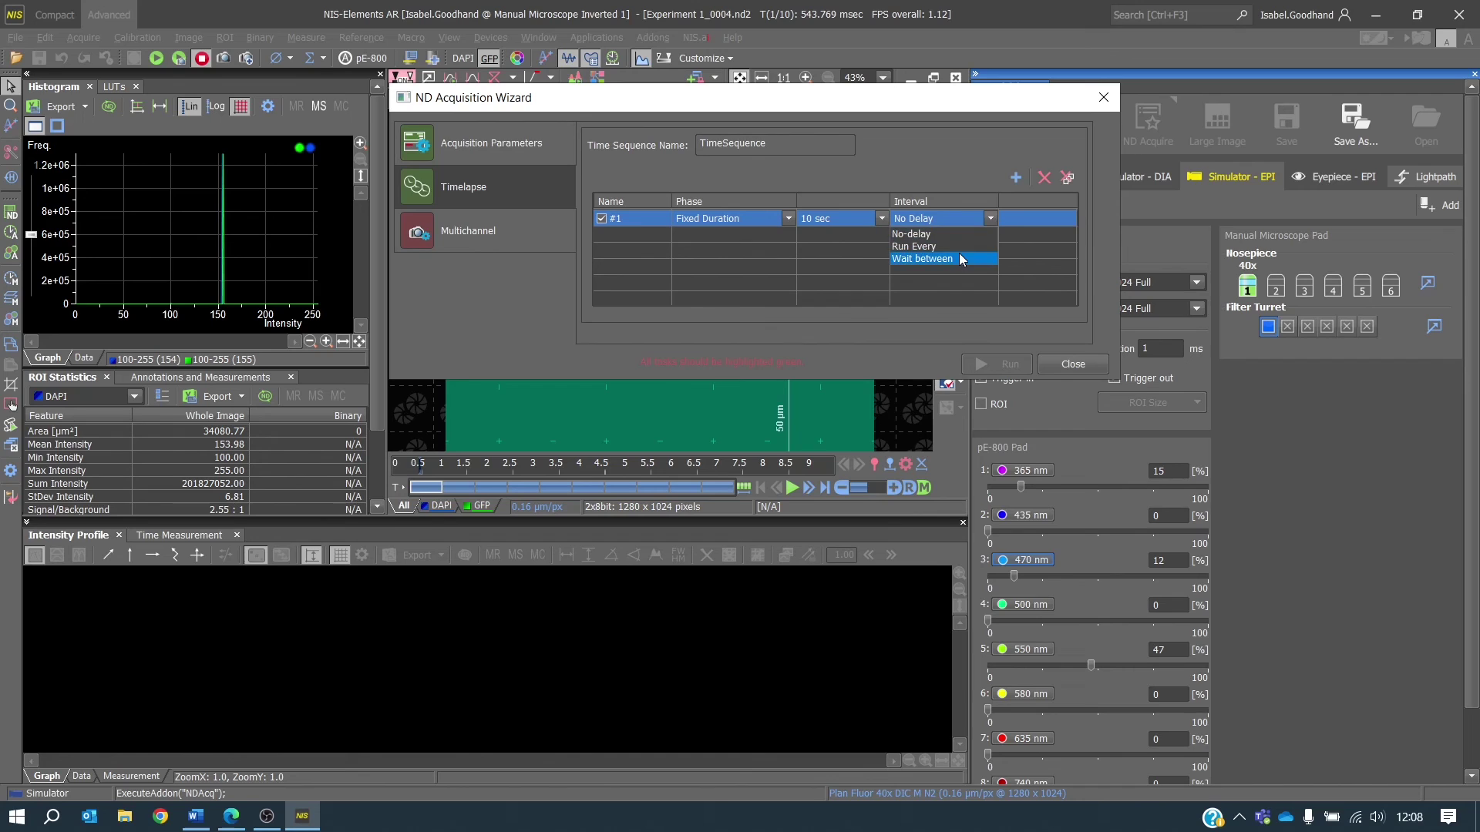
left_click(959, 249)
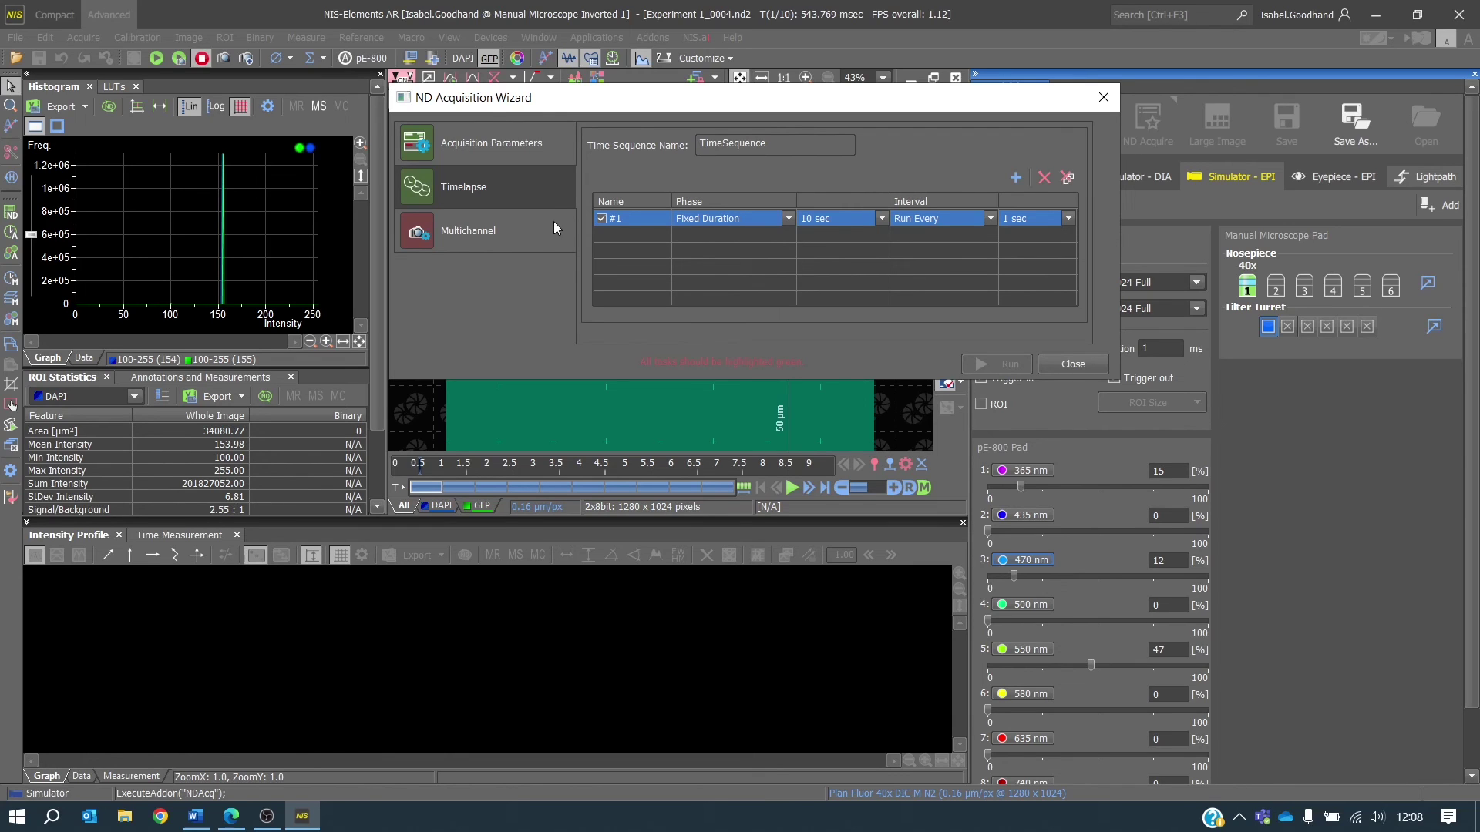
Step: On the Multichannel page, add DAPI and GFP channels and check GFP's configuration without changing it
left_click(484, 228)
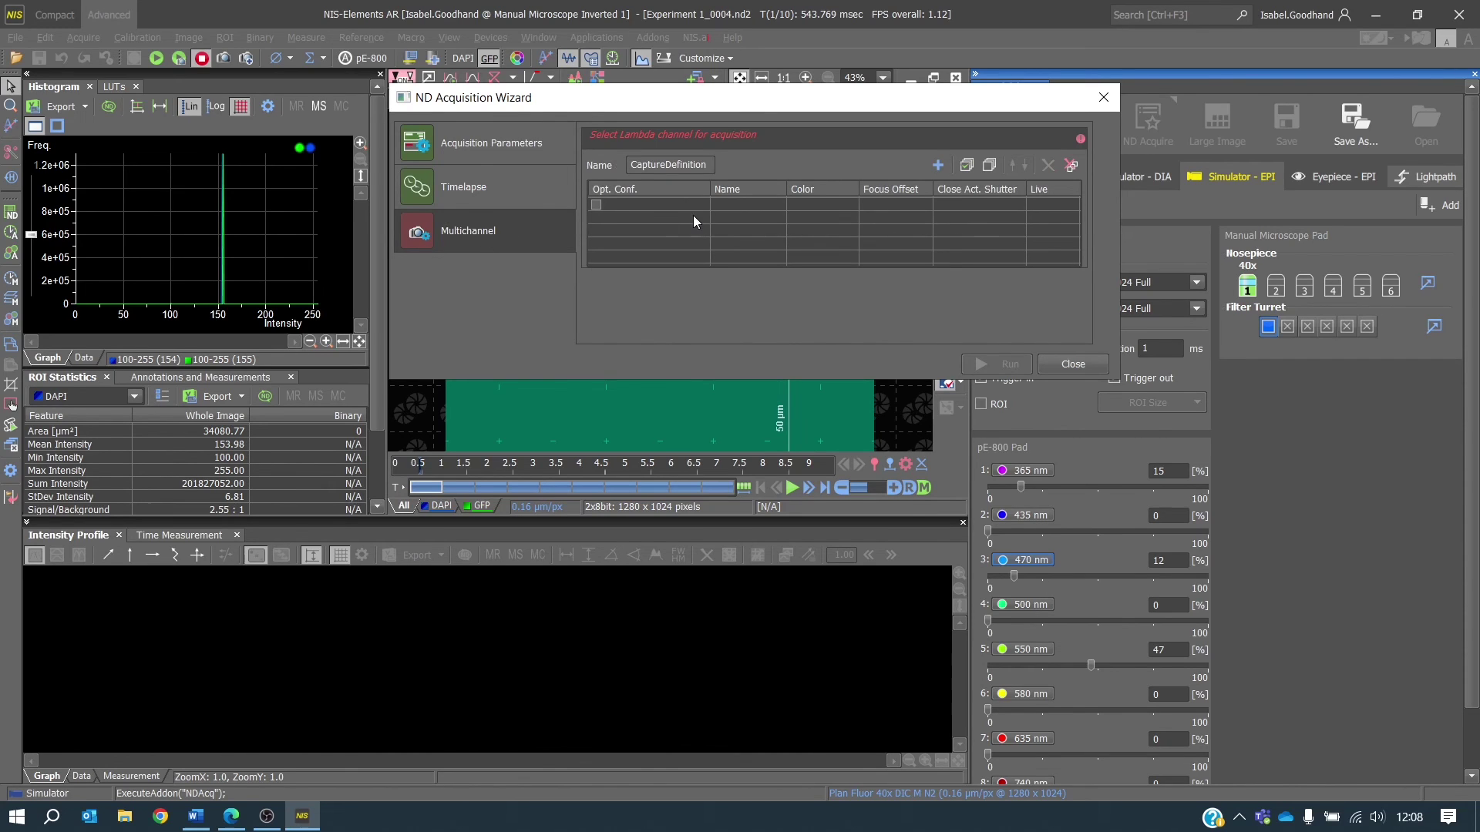
left_click(940, 166)
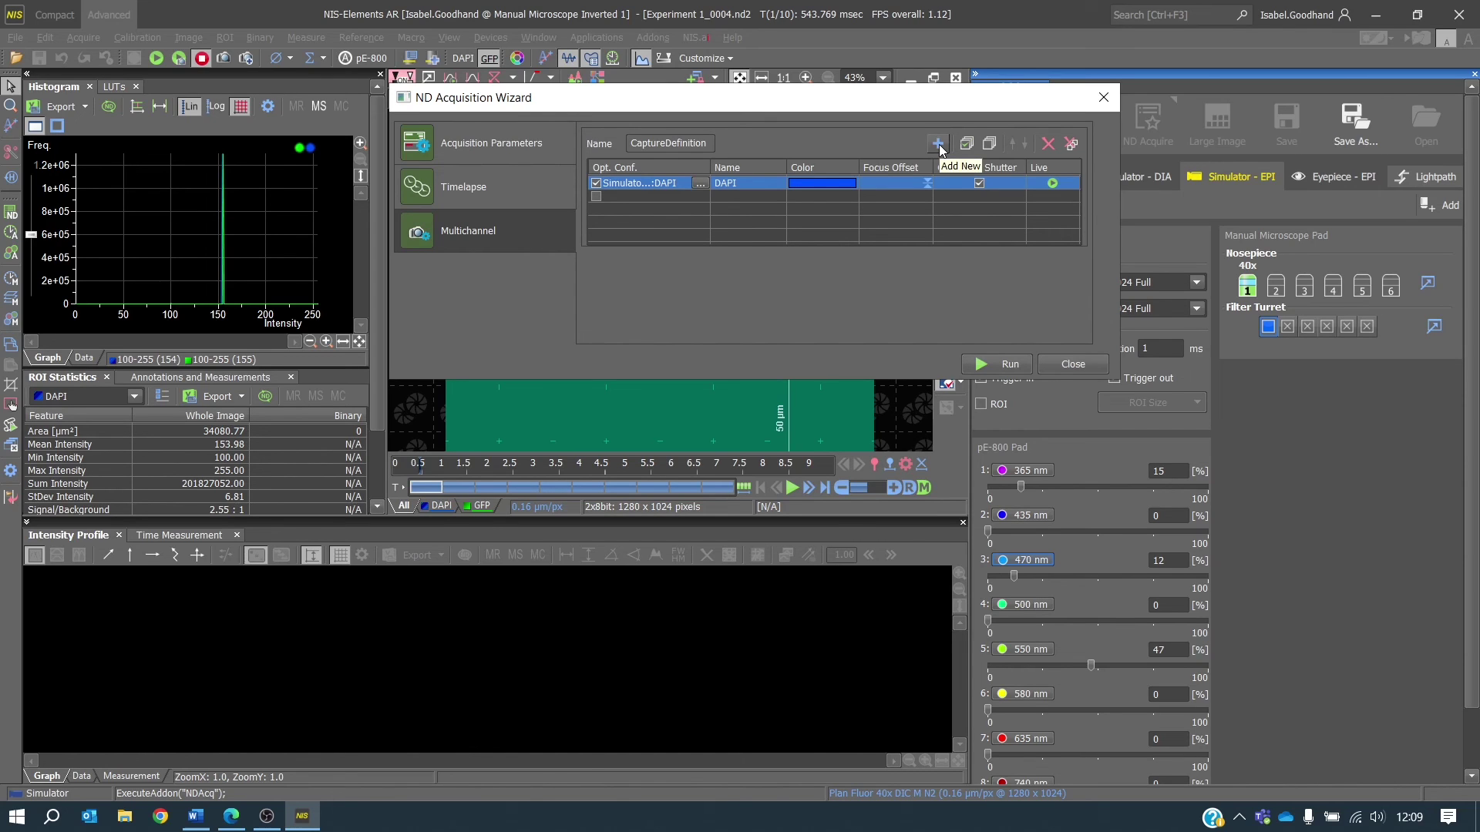
left_click(940, 144)
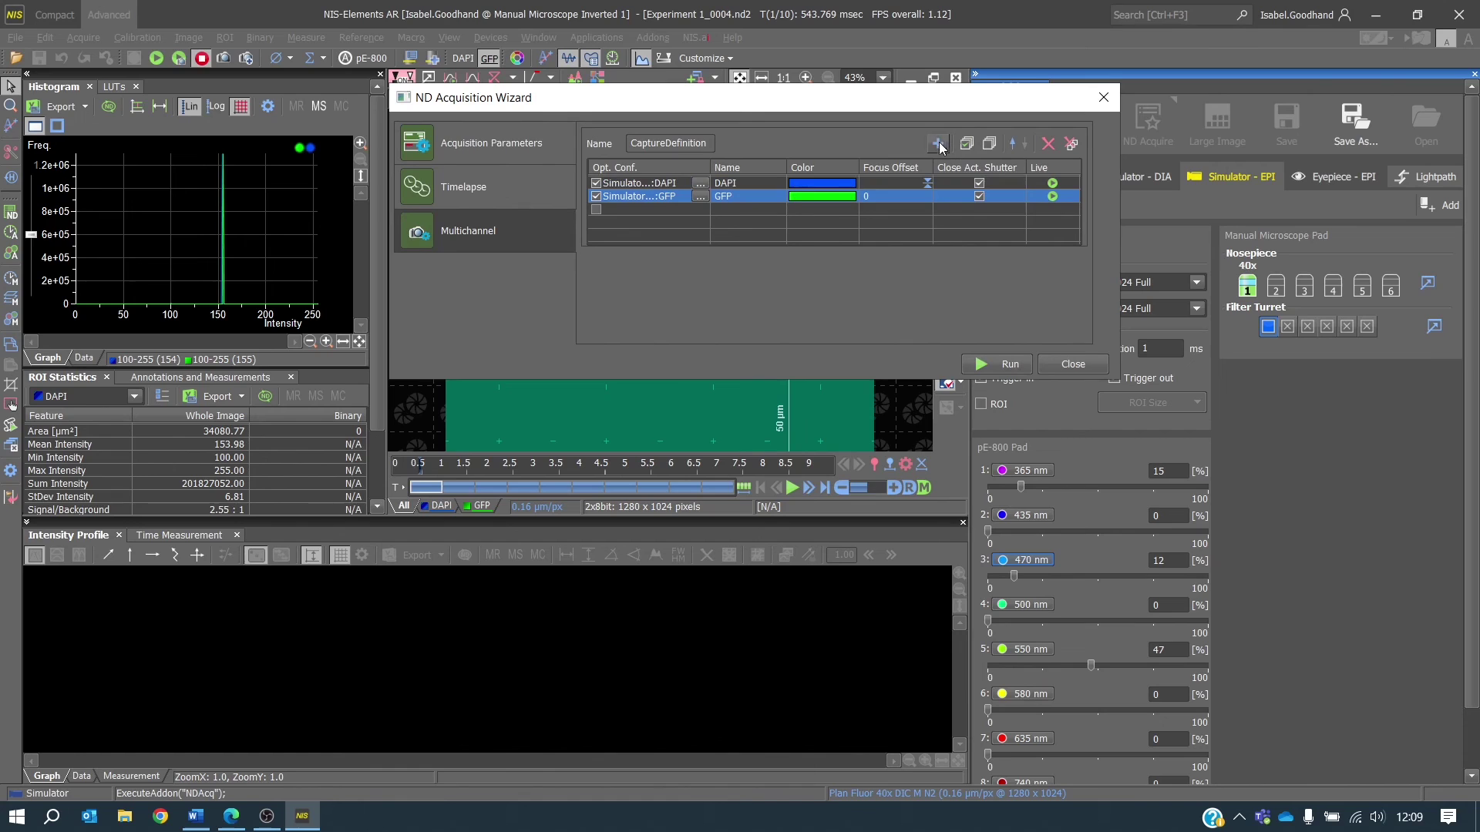
left_click(704, 197)
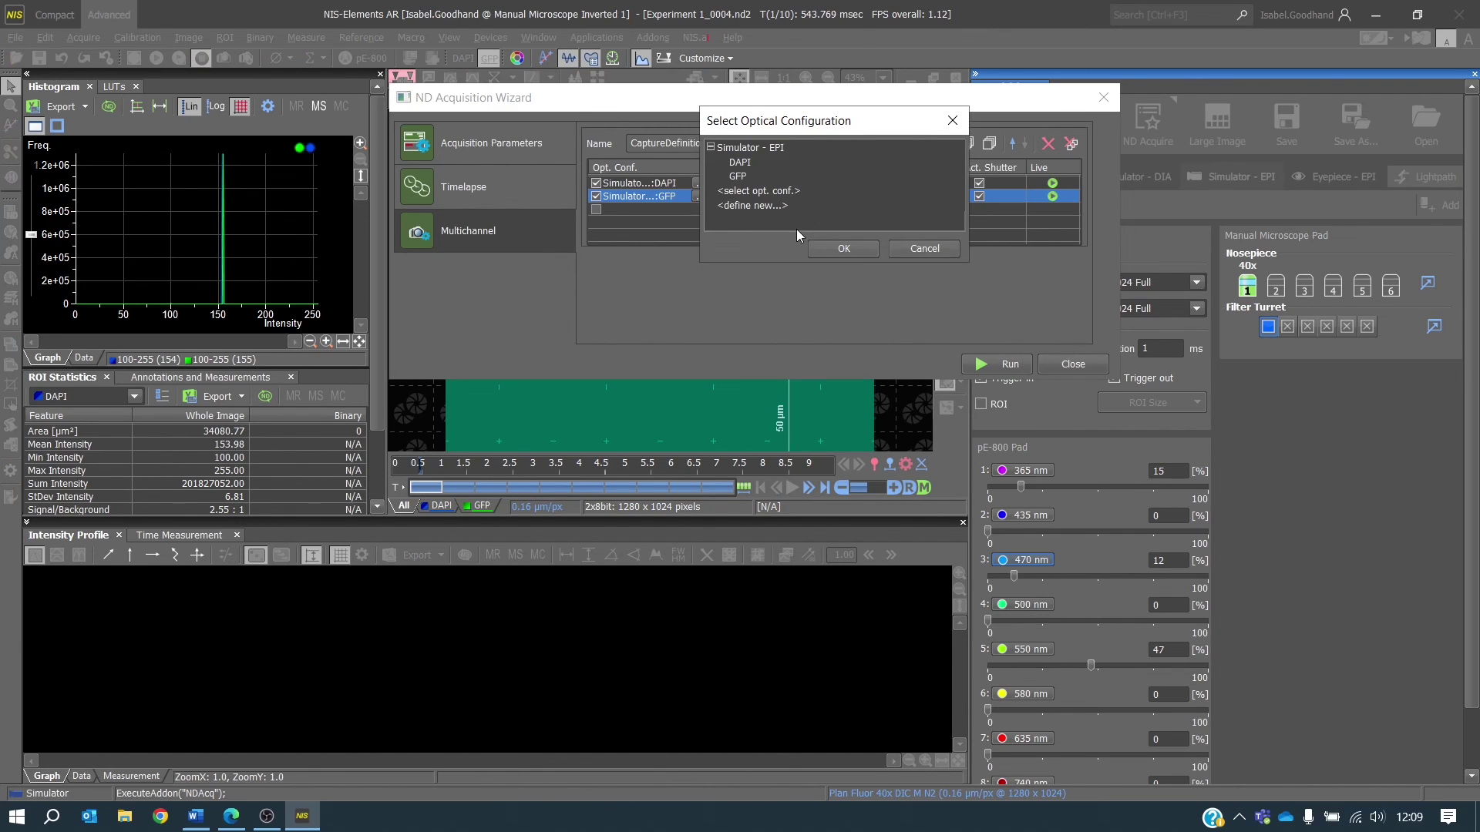
left_click(939, 251)
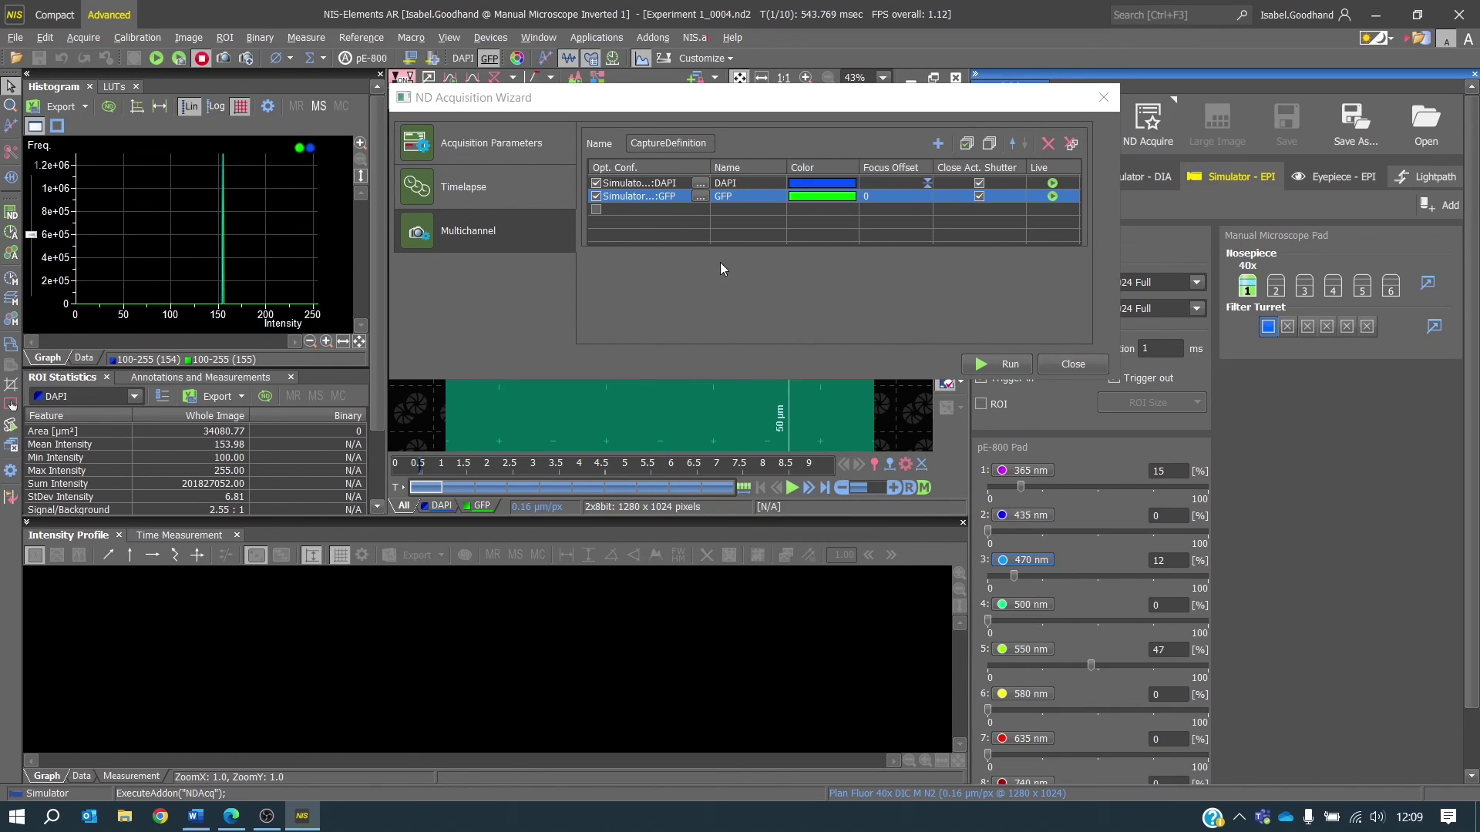
Step: Run the 10-second DAPI/GFP timelapse, producing Experiment 1_0005.nd2
left_click(1005, 363)
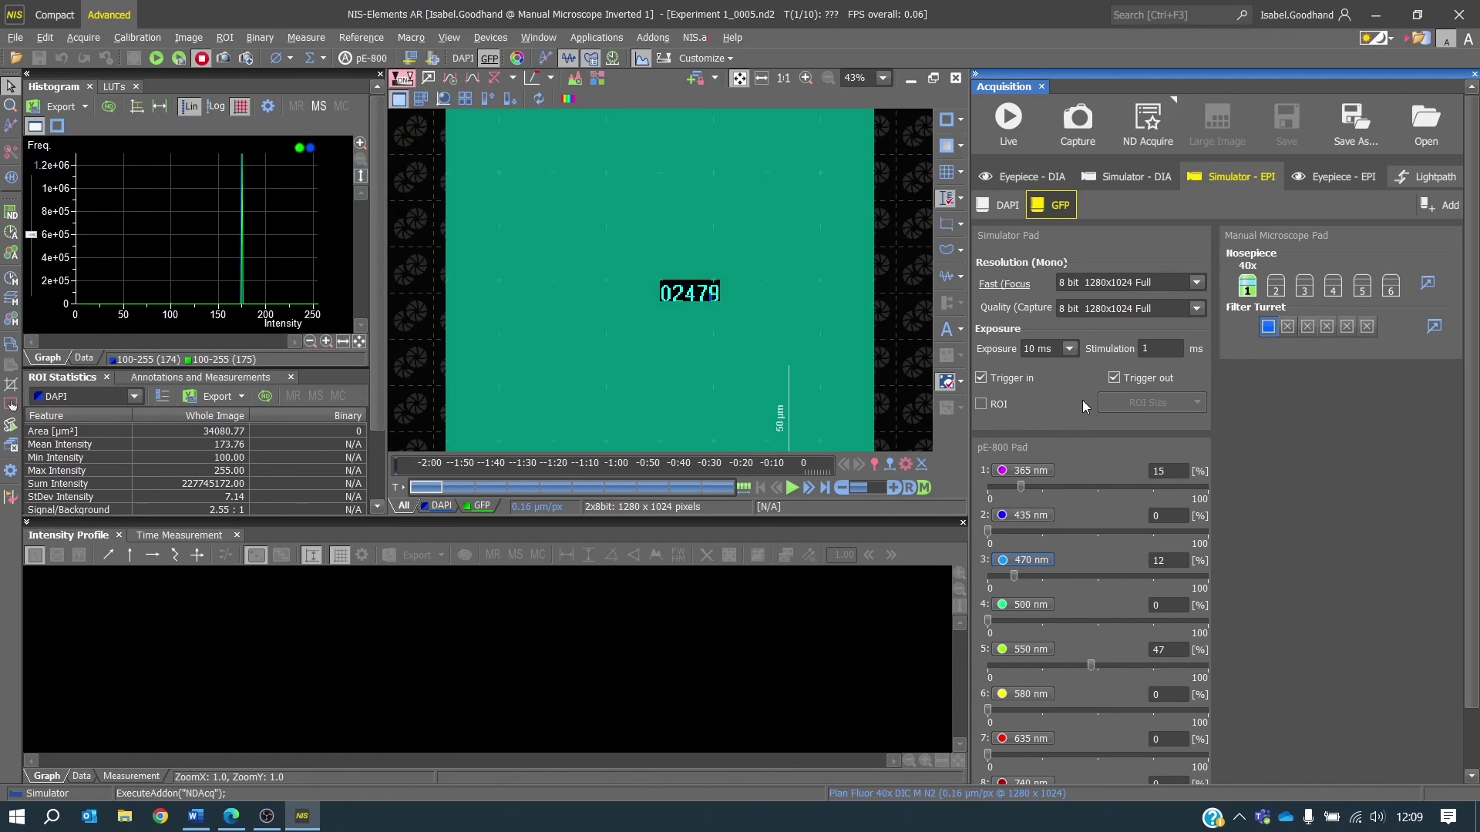
Step: Close NIS-Elements AR, confirm ending the session, and relaunch it from the desktop shortcut
left_click(1459, 15)
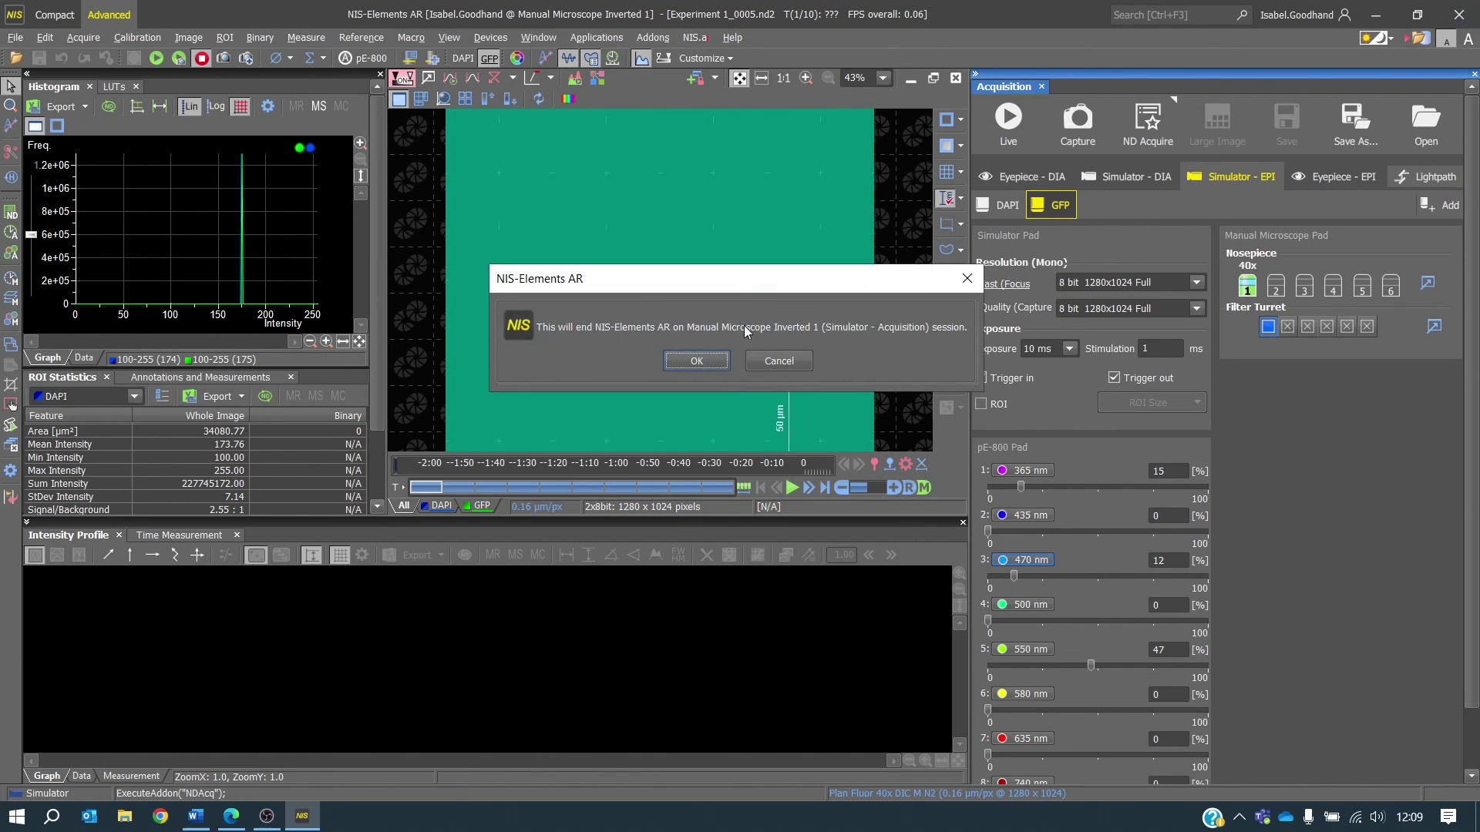
left_click(696, 362)
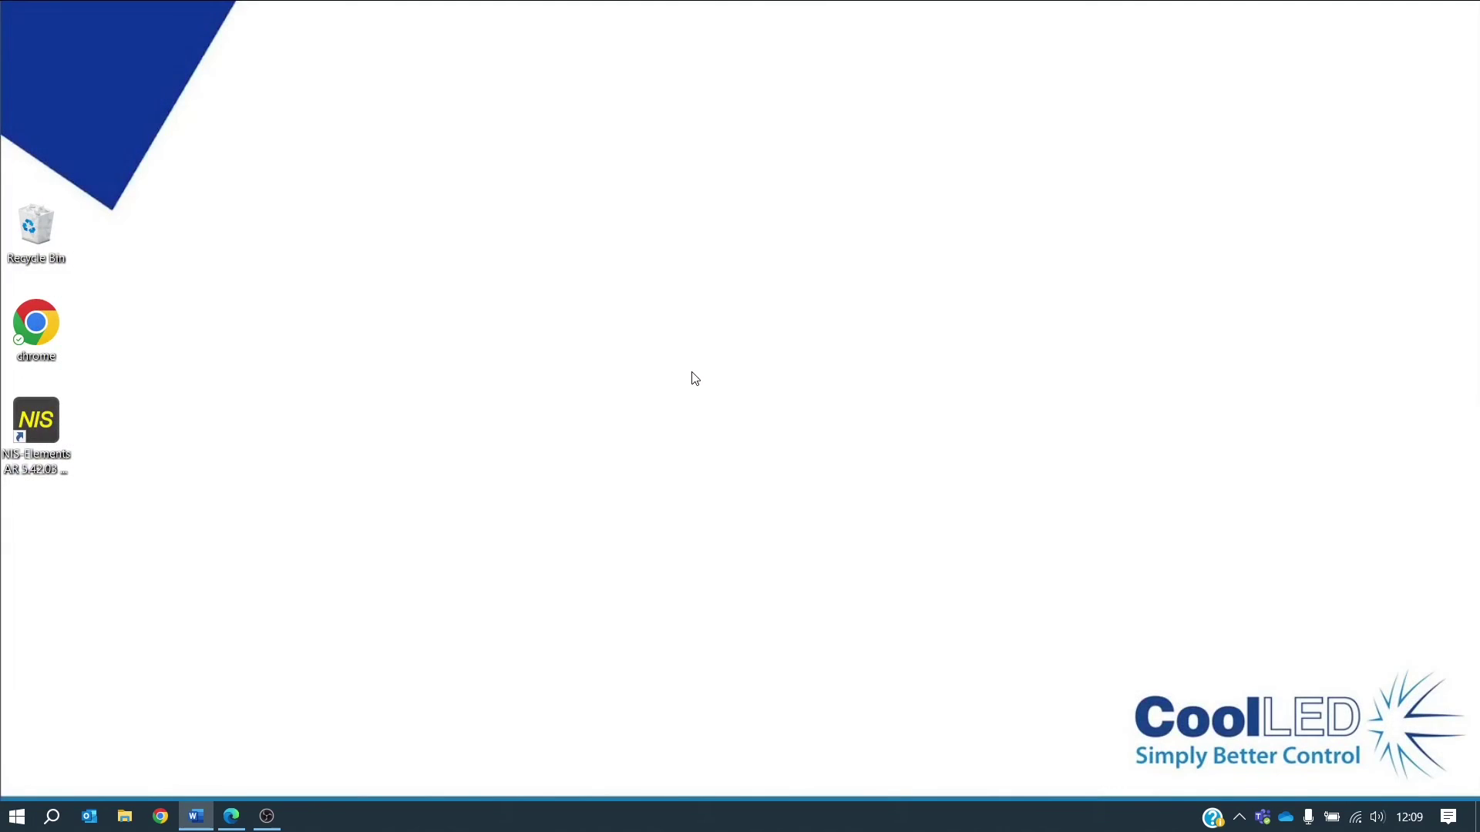
double_click(49, 442)
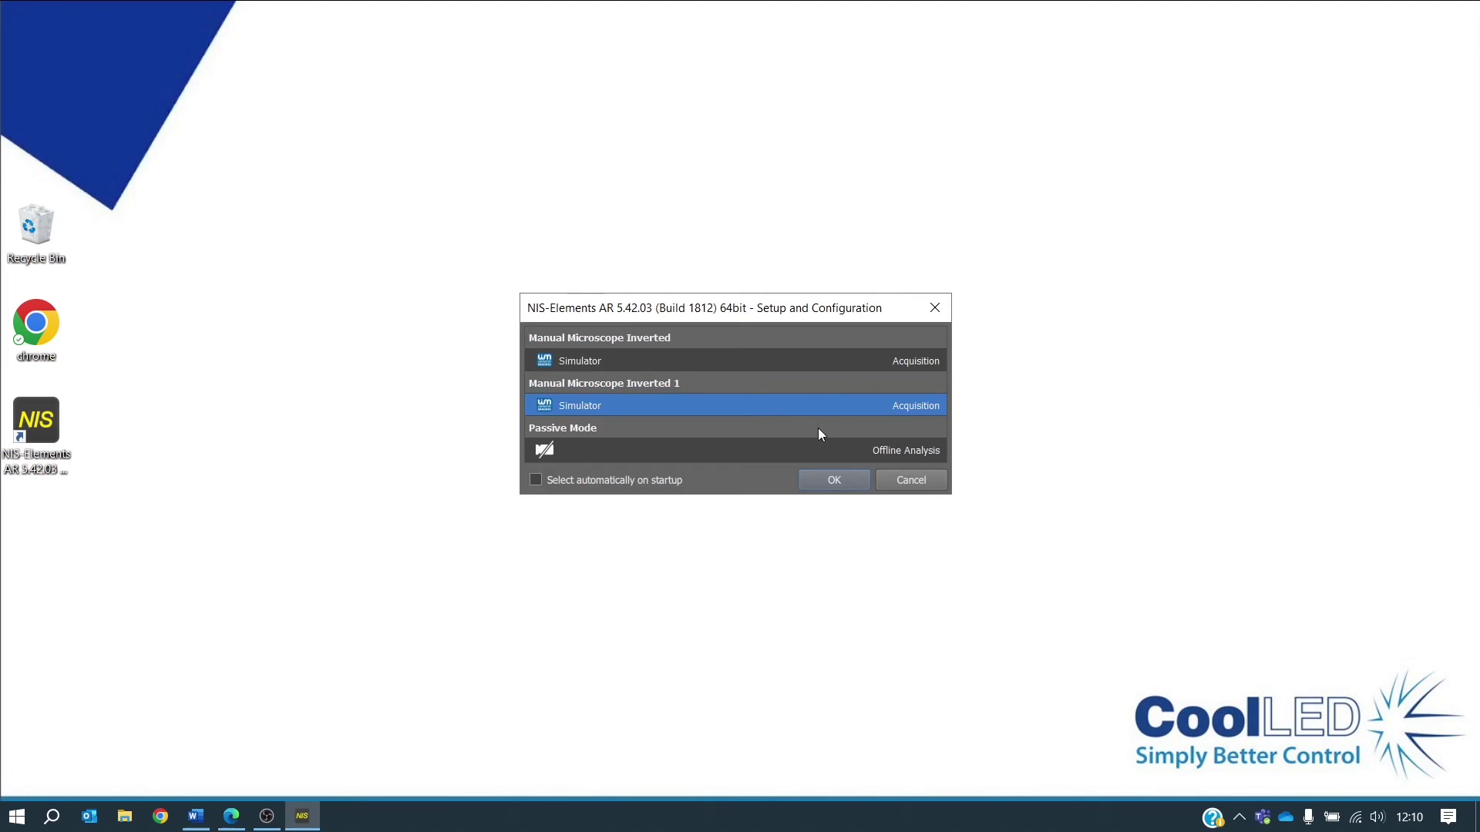
Step: Load the Manual Microscope Inverted 1 Simulator setup at startup
left_click(854, 482)
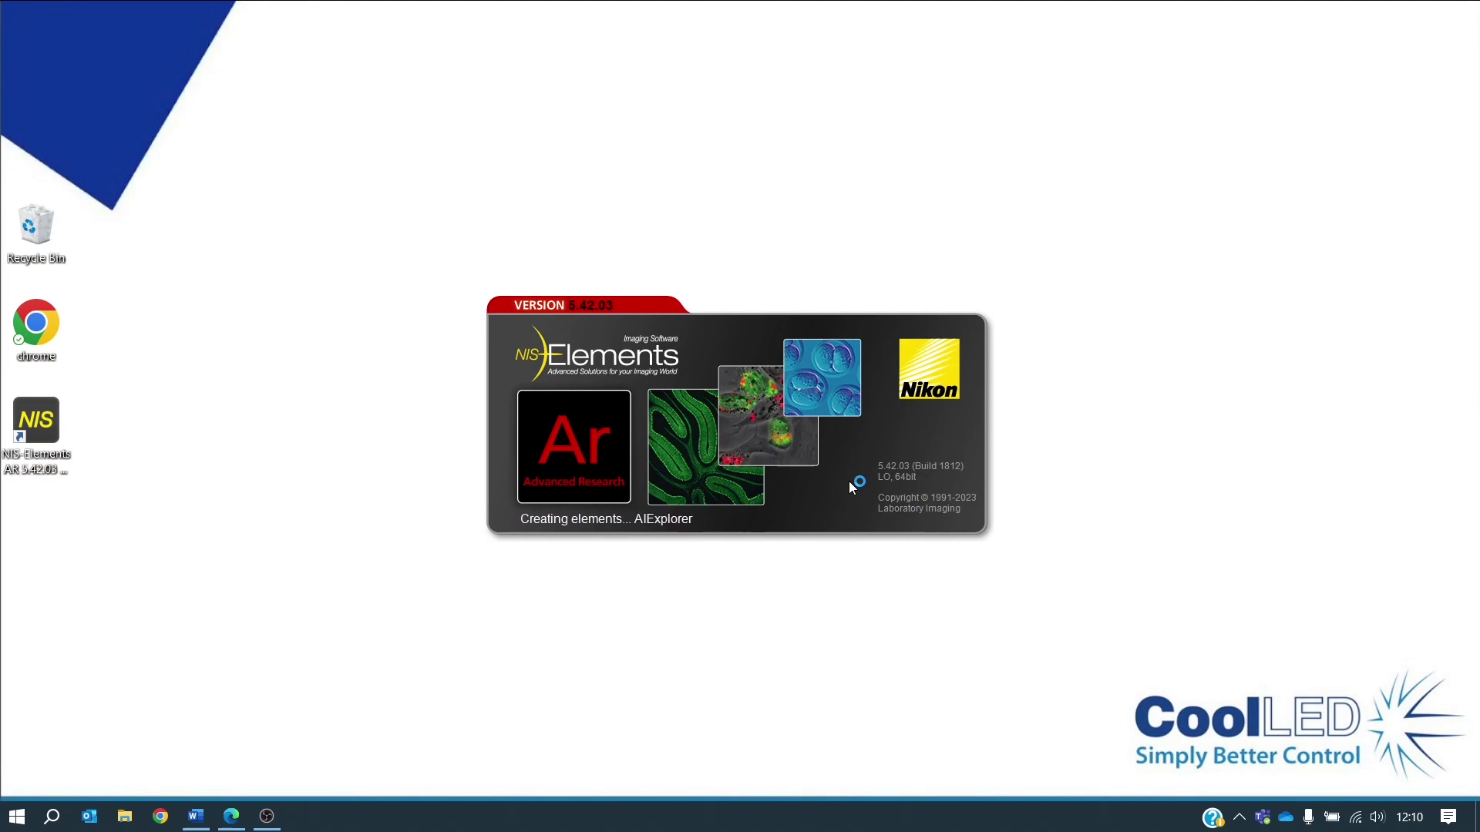